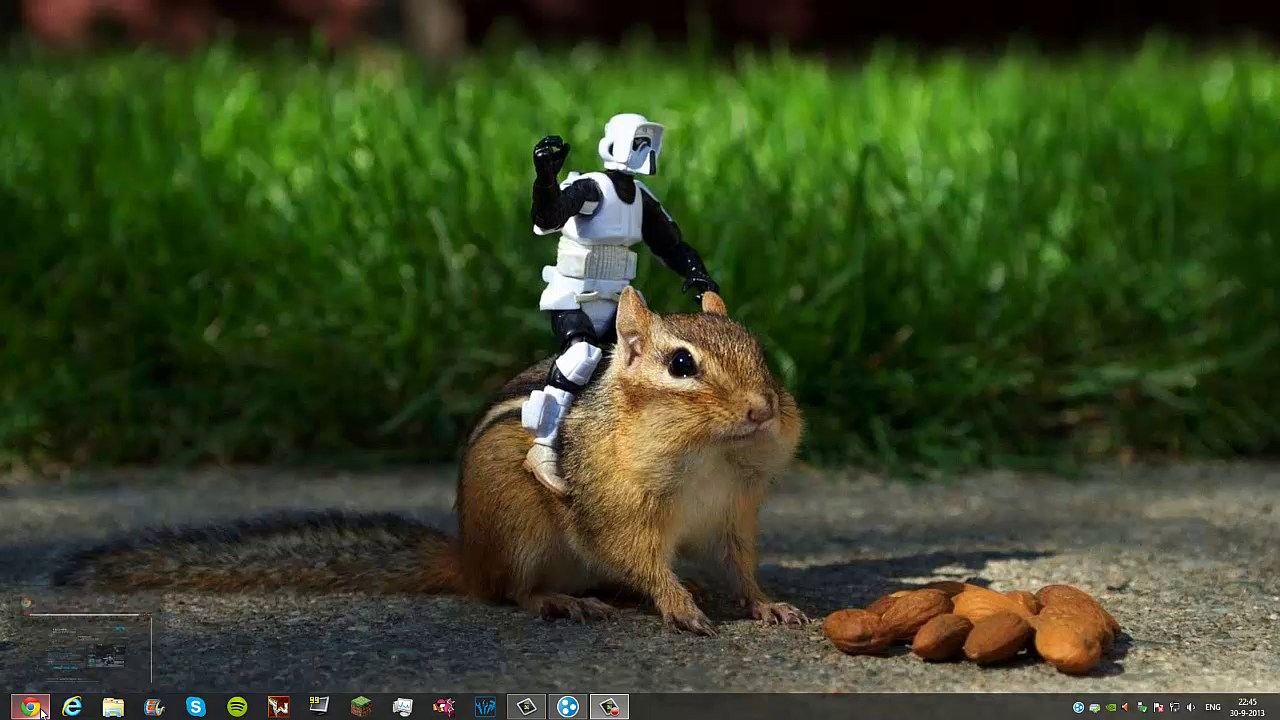
Step: Bring Chrome back up and return to the Technic Launcher download page
{"action": "left_click", "coordinate": [78, 645]}
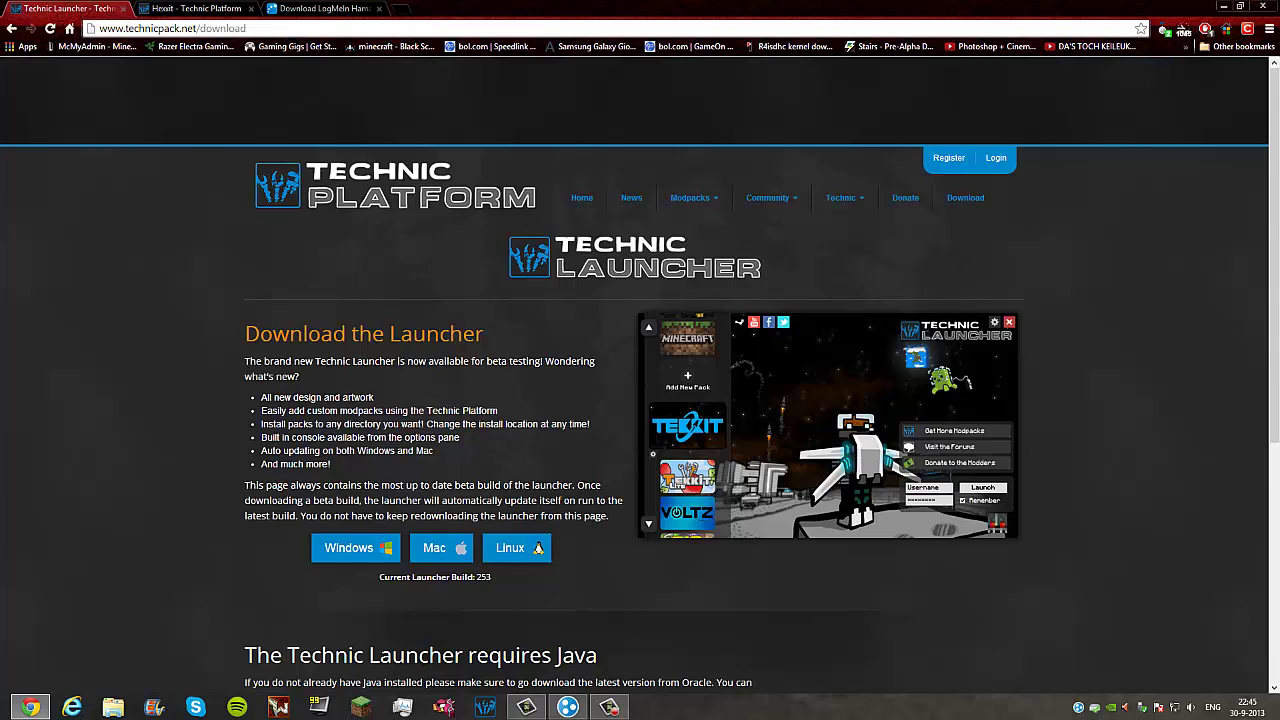
{"action": "left_click", "coordinate": [165, 8]}
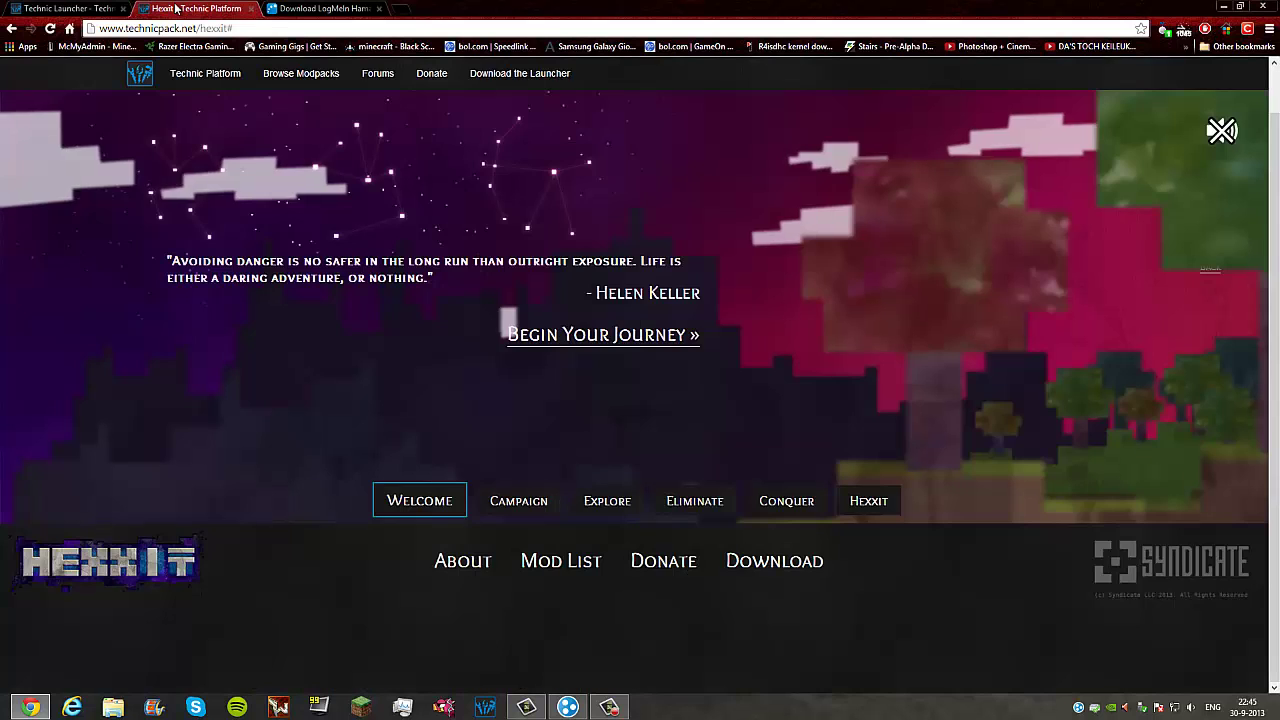
{"action": "left_click", "coordinate": [293, 7]}
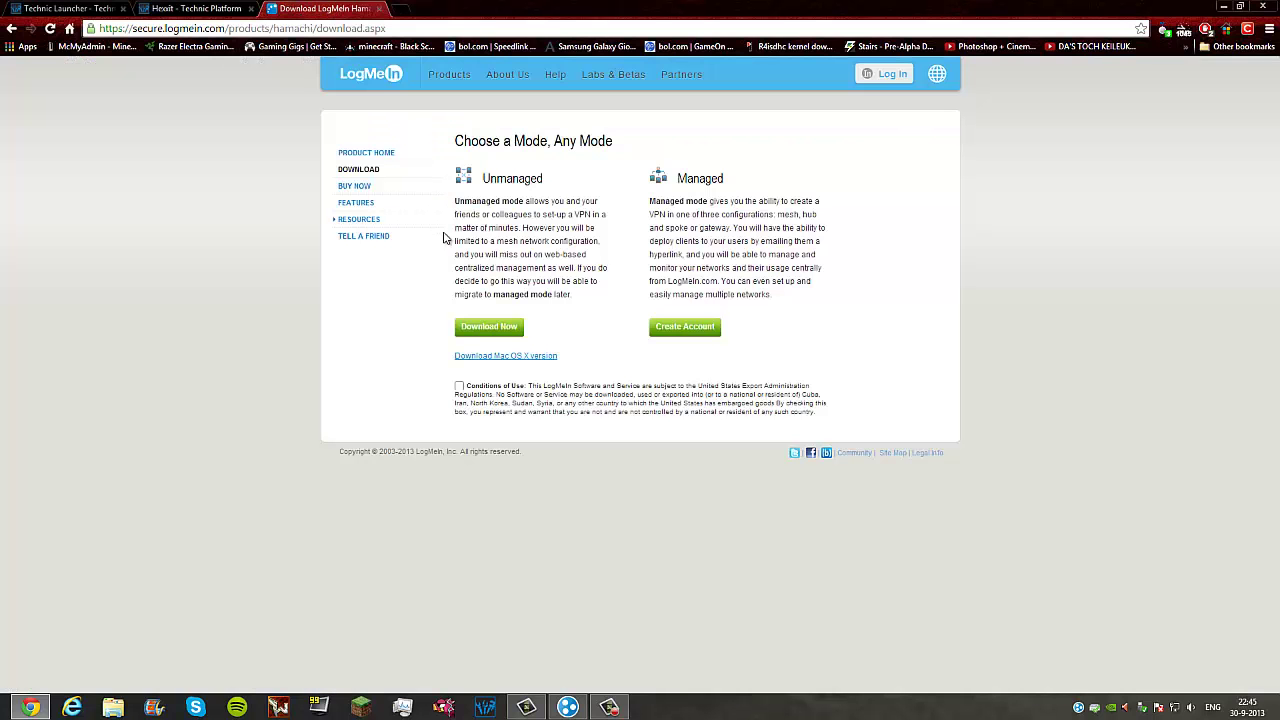
{"action": "left_click", "coordinate": [65, 9]}
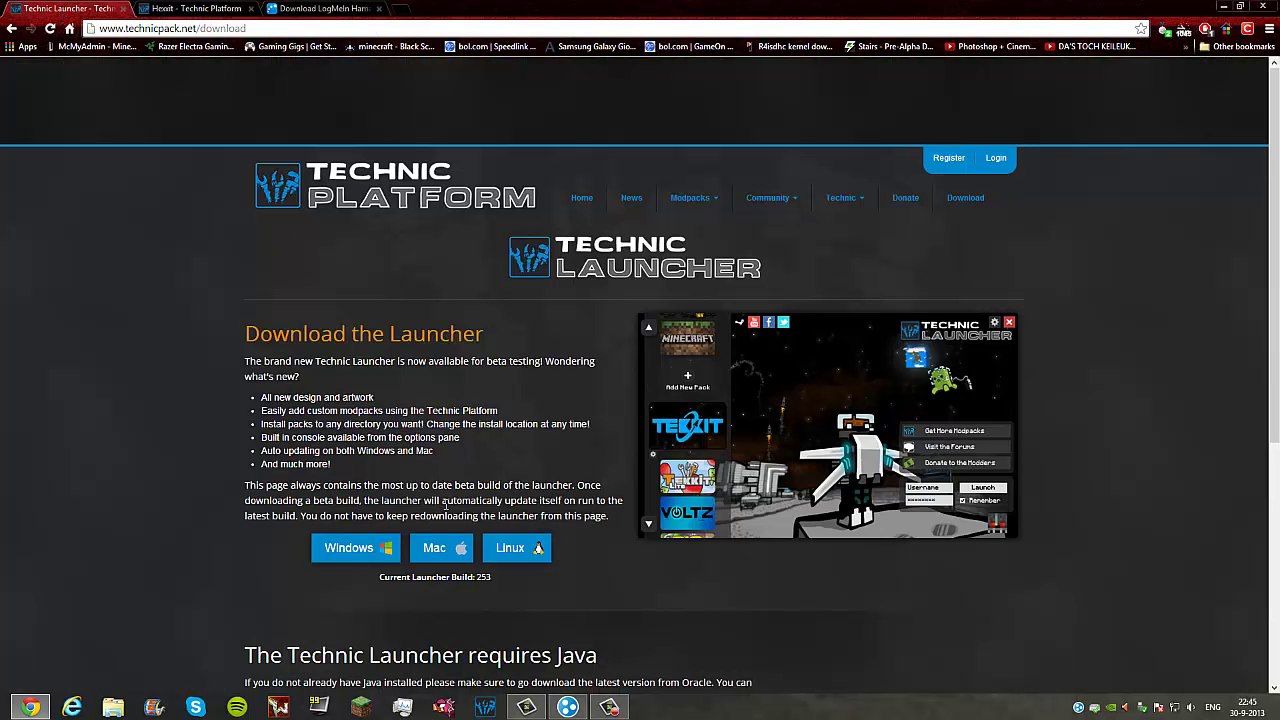
Step: Save the Windows Technic Launcher installer to the desktop (Bureaublad)
{"action": "left_click", "coordinate": [373, 555]}
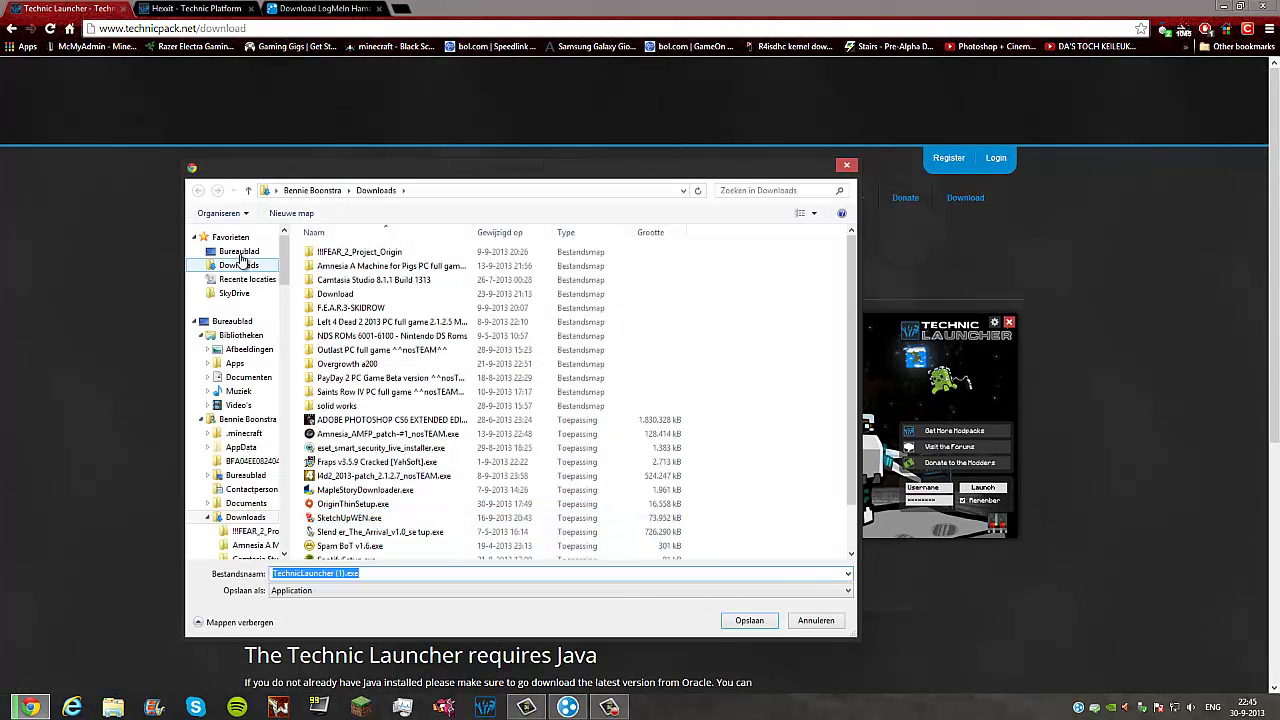
{"action": "left_click", "coordinate": [239, 252]}
{"action": "left_click", "coordinate": [749, 620]}
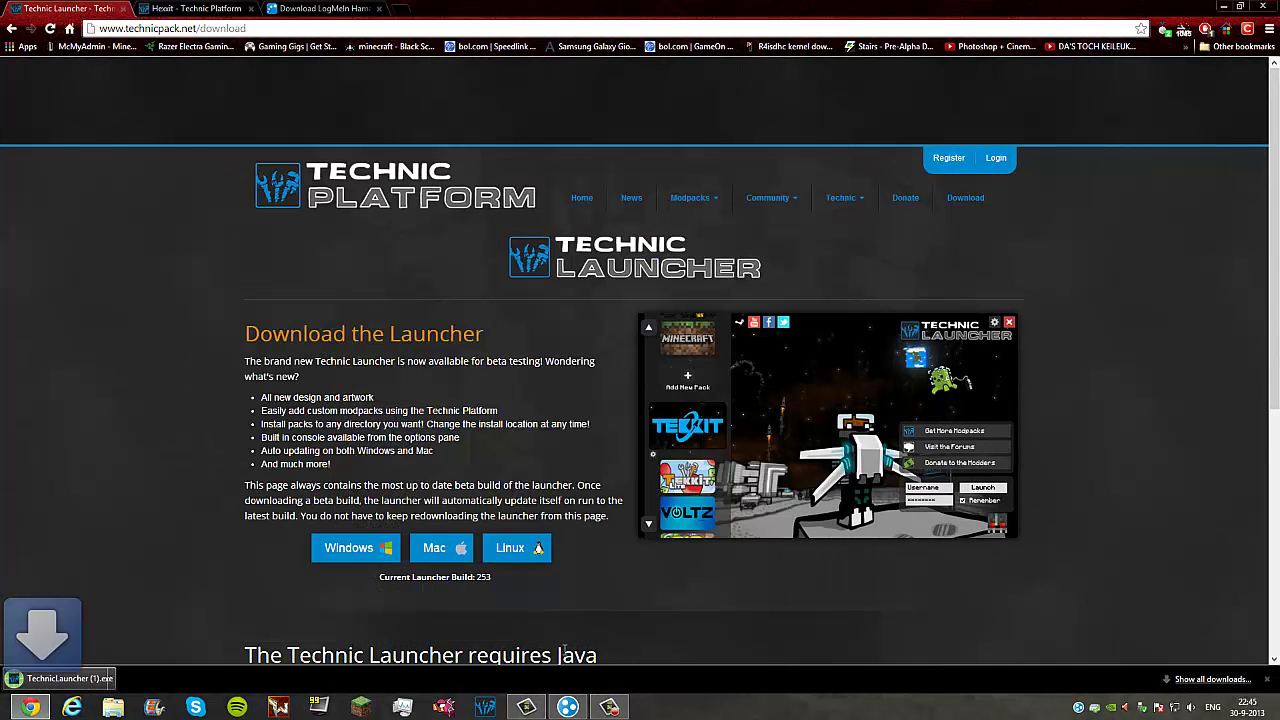
{"action": "left_click", "coordinate": [209, 7]}
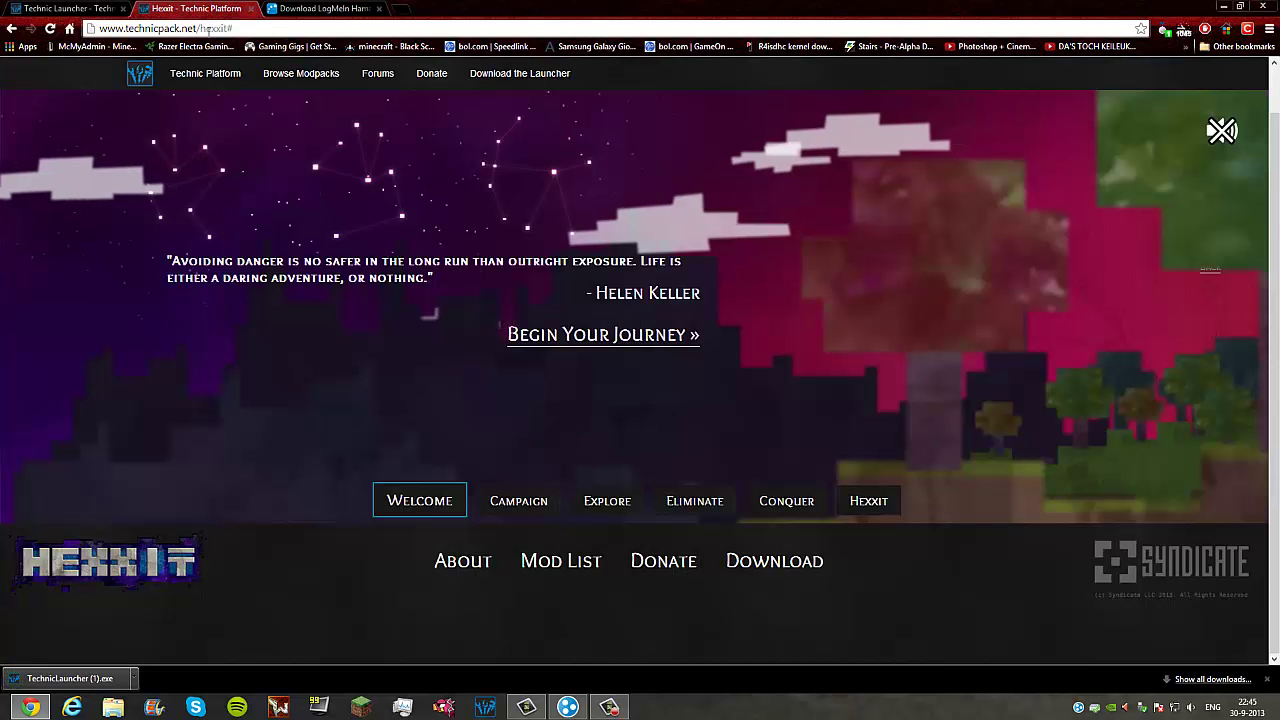
{"action": "left_click", "coordinate": [65, 8]}
{"action": "left_click", "coordinate": [320, 8]}
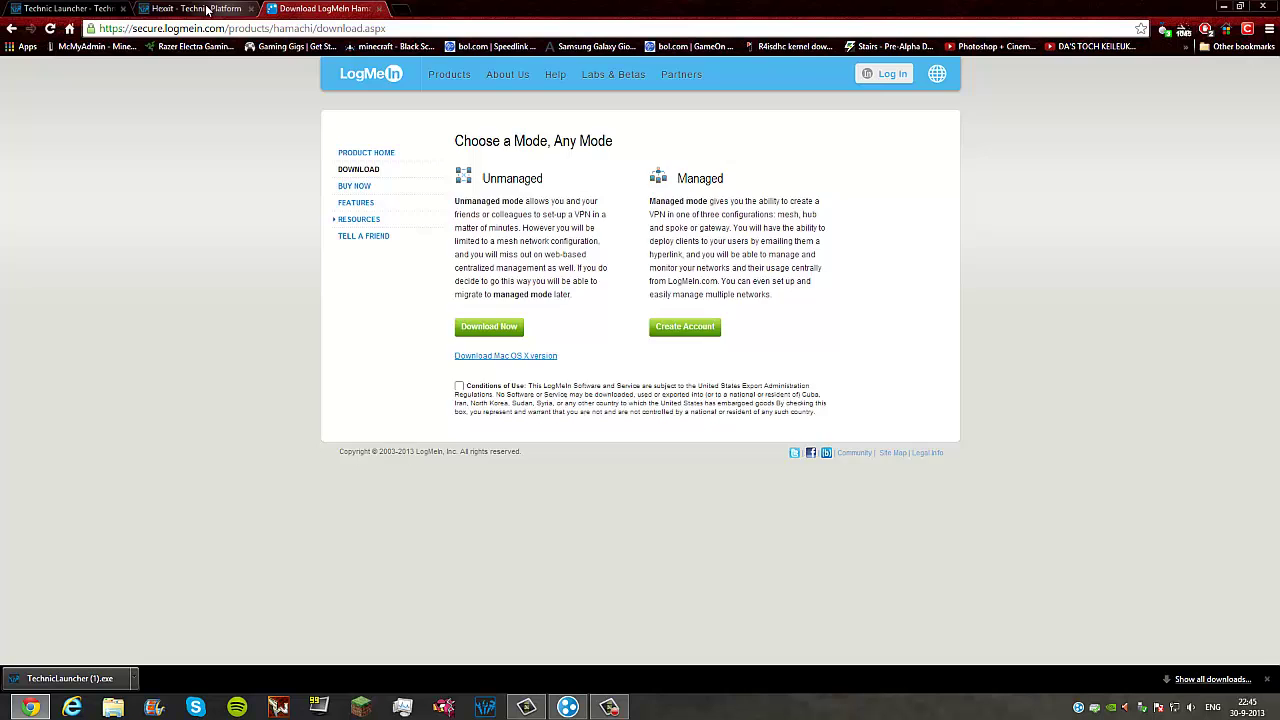
Step: From the Hexxit page, download and save the 'Hexxit 1.0.5 Server' zip
{"action": "left_click", "coordinate": [195, 8]}
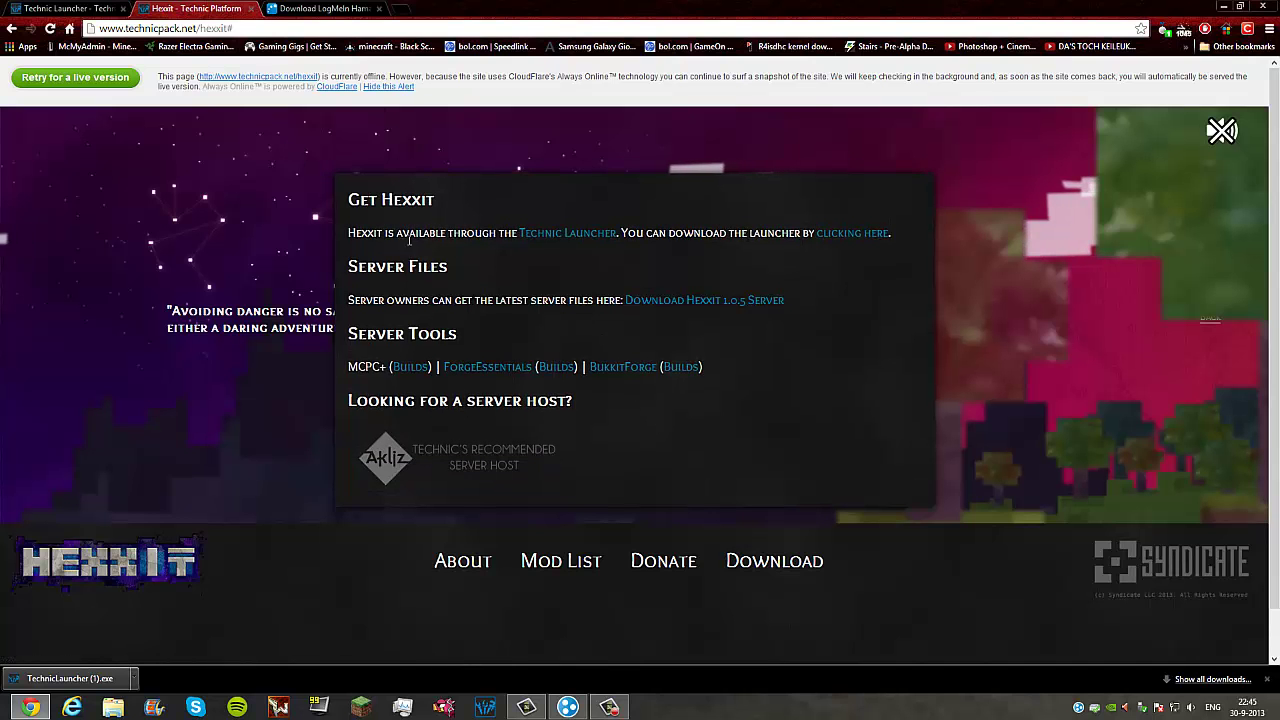
{"action": "left_click_drag", "start_coordinate": [354, 228], "coordinate": [908, 249]}
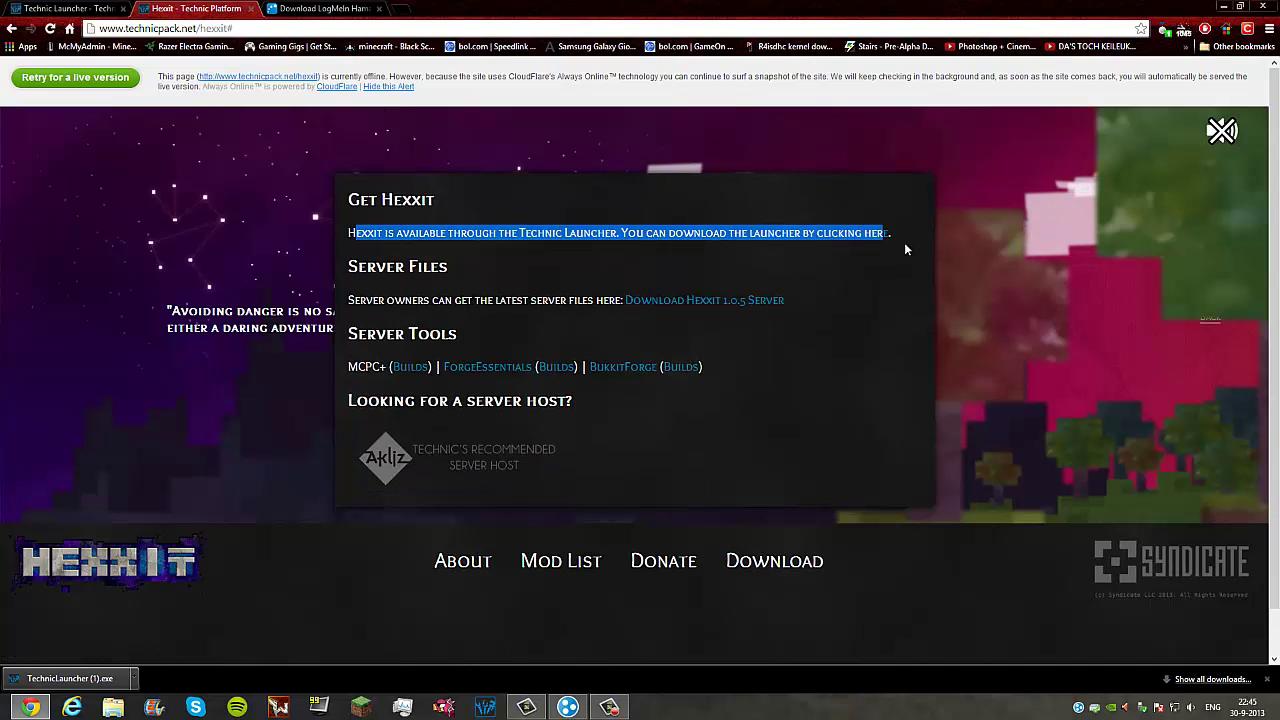
{"action": "left_click", "coordinate": [767, 247]}
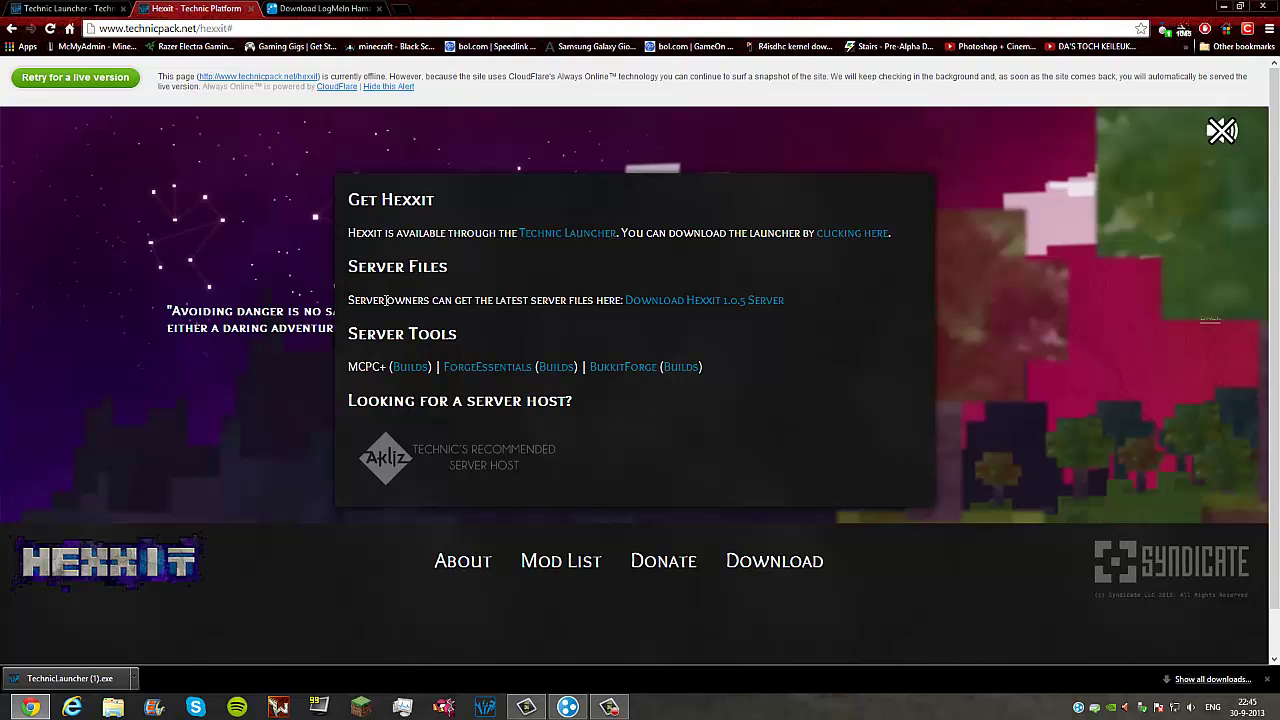
{"action": "left_click_drag", "start_coordinate": [386, 300], "coordinate": [567, 293]}
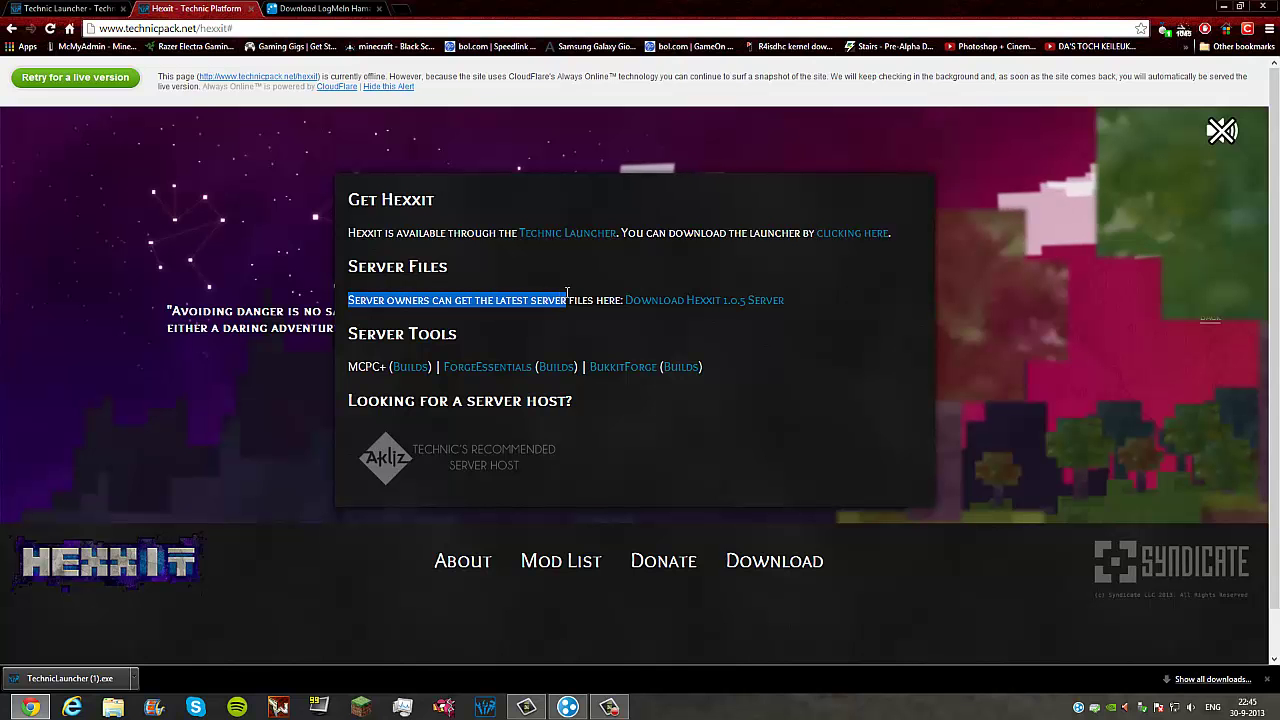
{"action": "left_click", "coordinate": [686, 301]}
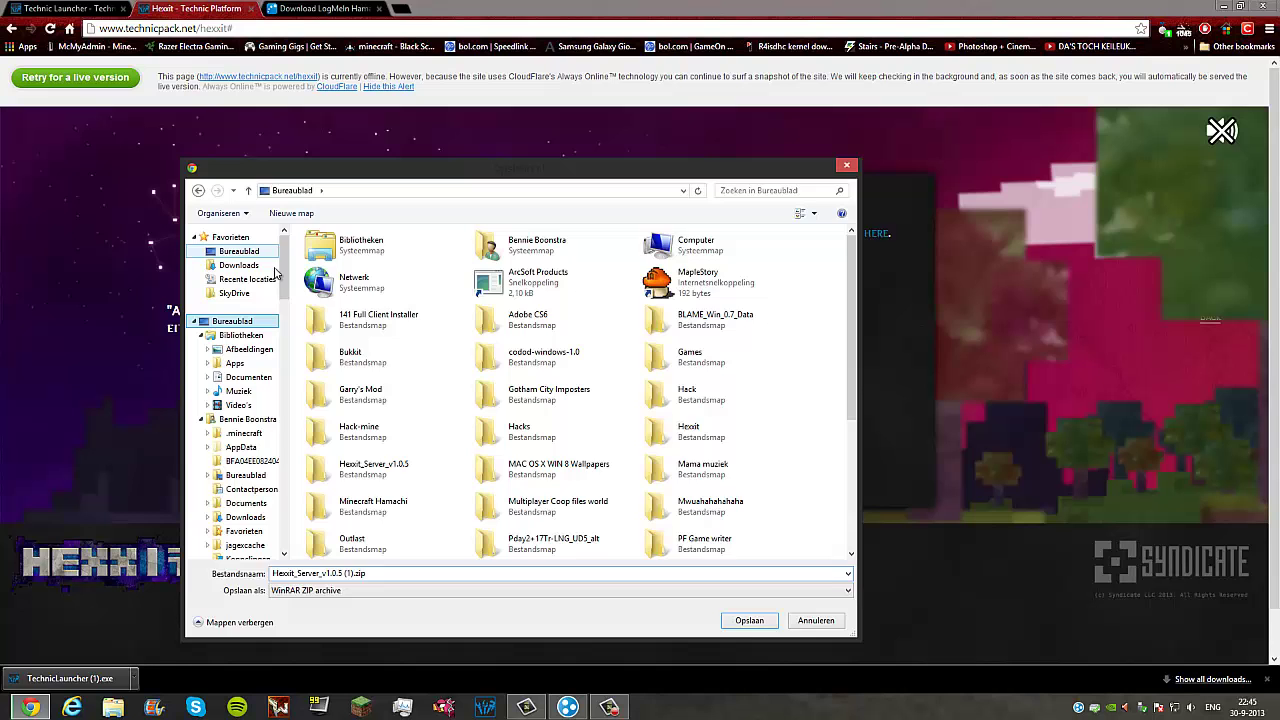
{"action": "left_click", "coordinate": [749, 620]}
{"action": "left_click", "coordinate": [196, 617]}
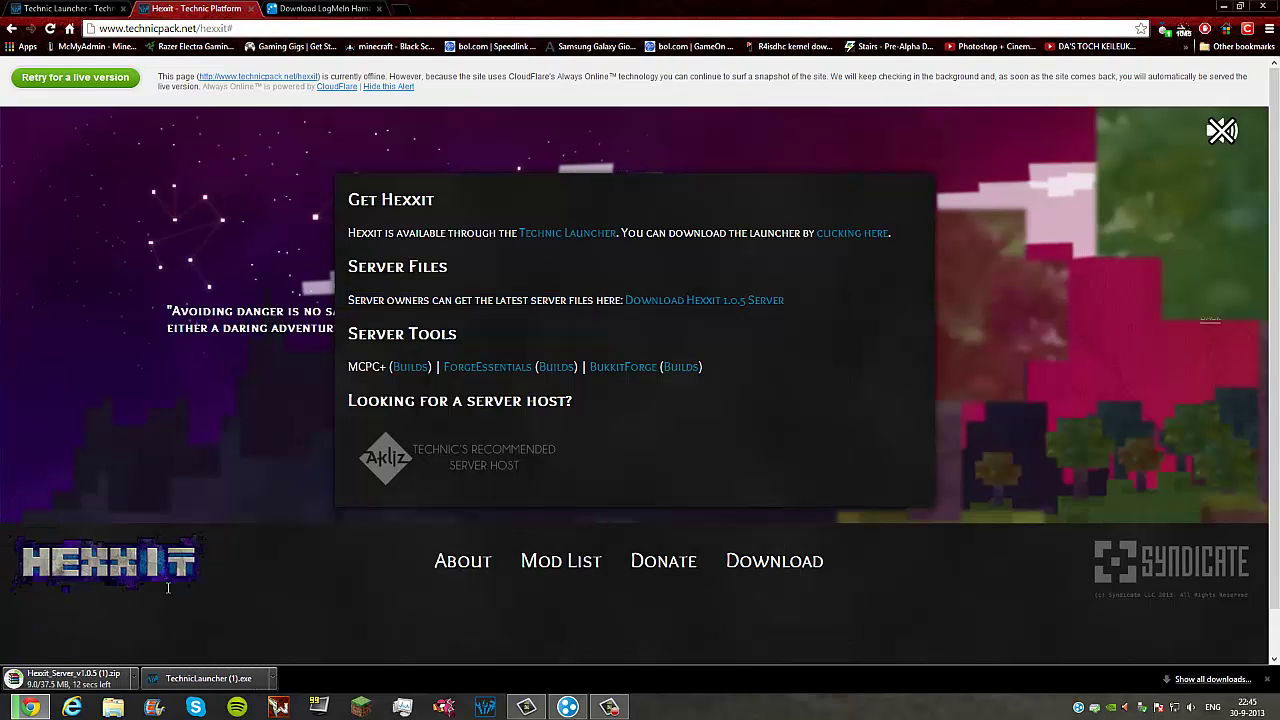
Step: On the Hamachi download page, start the Mac OS X download and cancel it
{"action": "left_click", "coordinate": [336, 8]}
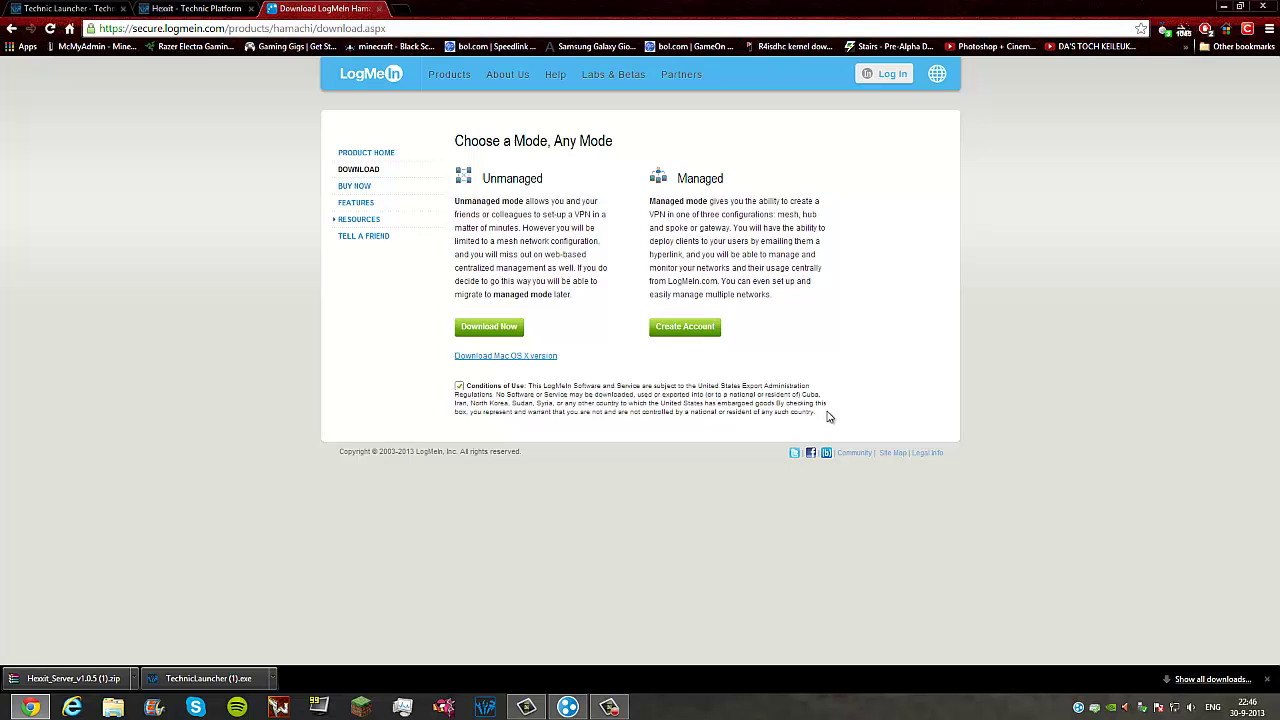
{"action": "left_click_drag", "start_coordinate": [687, 402], "coordinate": [430, 389]}
{"action": "left_click", "coordinate": [468, 441]}
{"action": "left_click", "coordinate": [514, 356]}
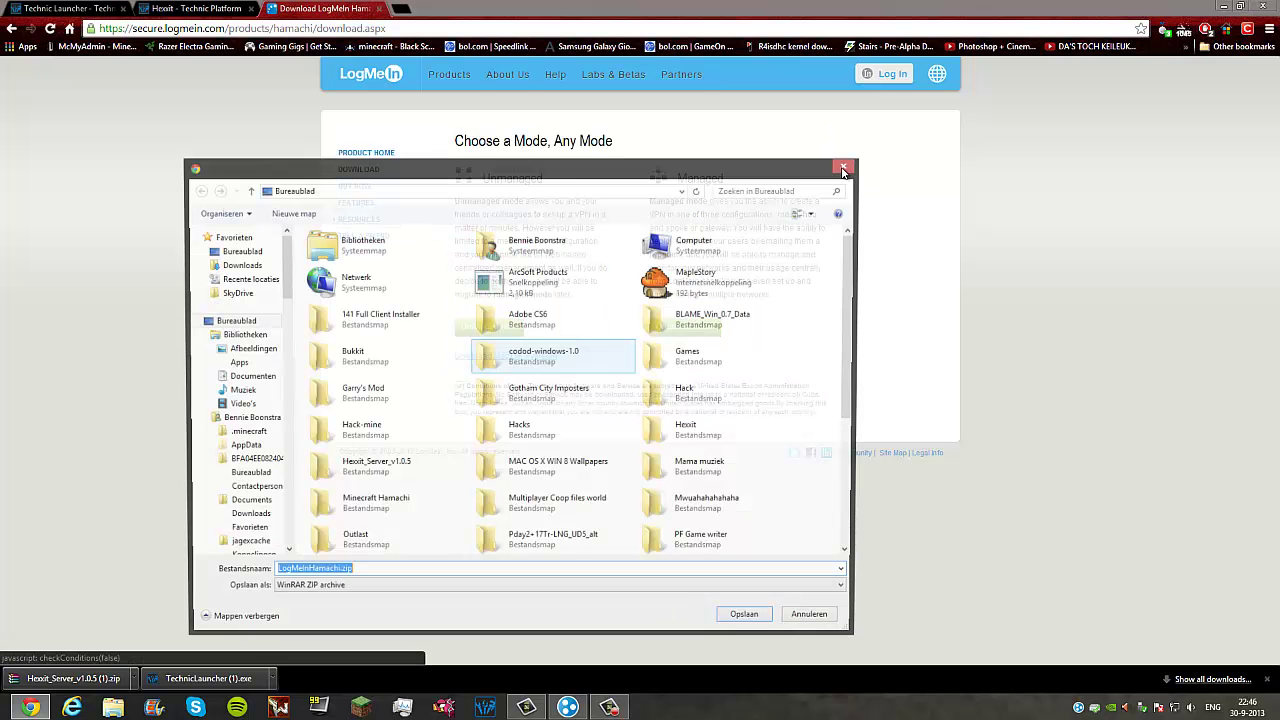
{"action": "left_click", "coordinate": [843, 170]}
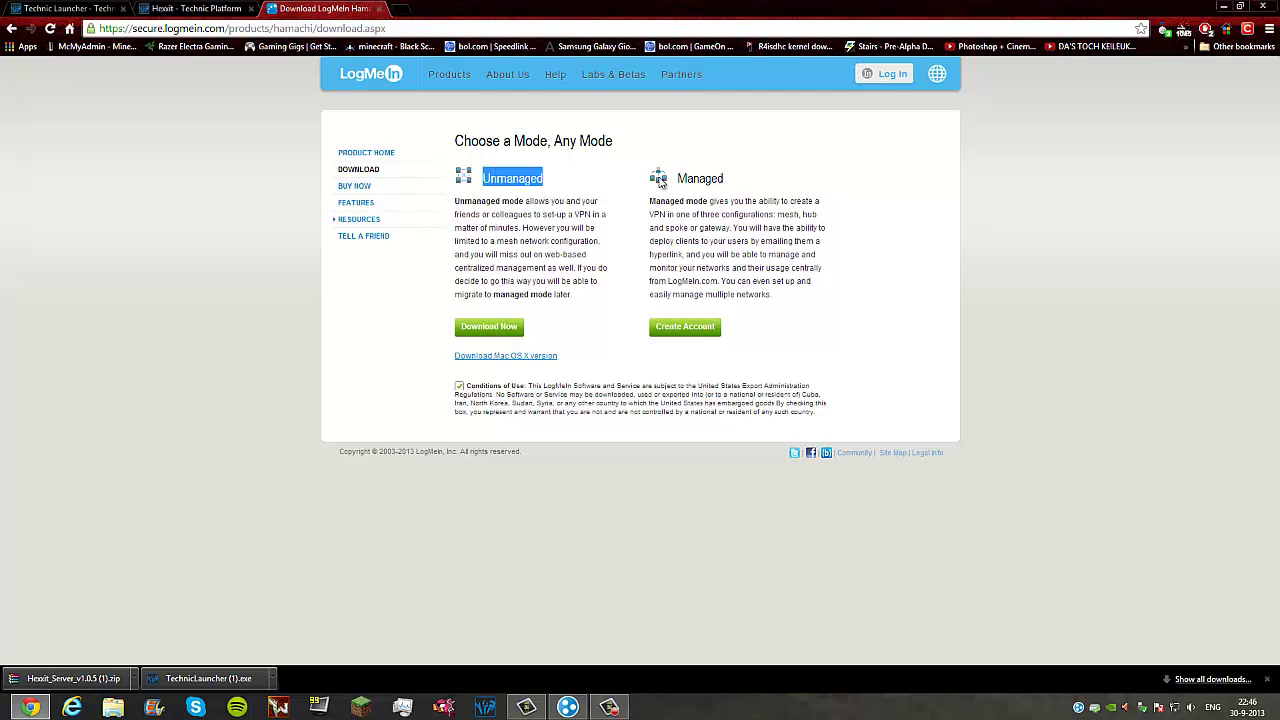
Step: Save the Unmanaged Windows installer hamachi.msi to the desktop
{"action": "left_click_drag", "start_coordinate": [704, 179], "coordinate": [745, 181]}
{"action": "left_click_drag", "start_coordinate": [571, 184], "coordinate": [480, 173]}
{"action": "left_click", "coordinate": [464, 183]}
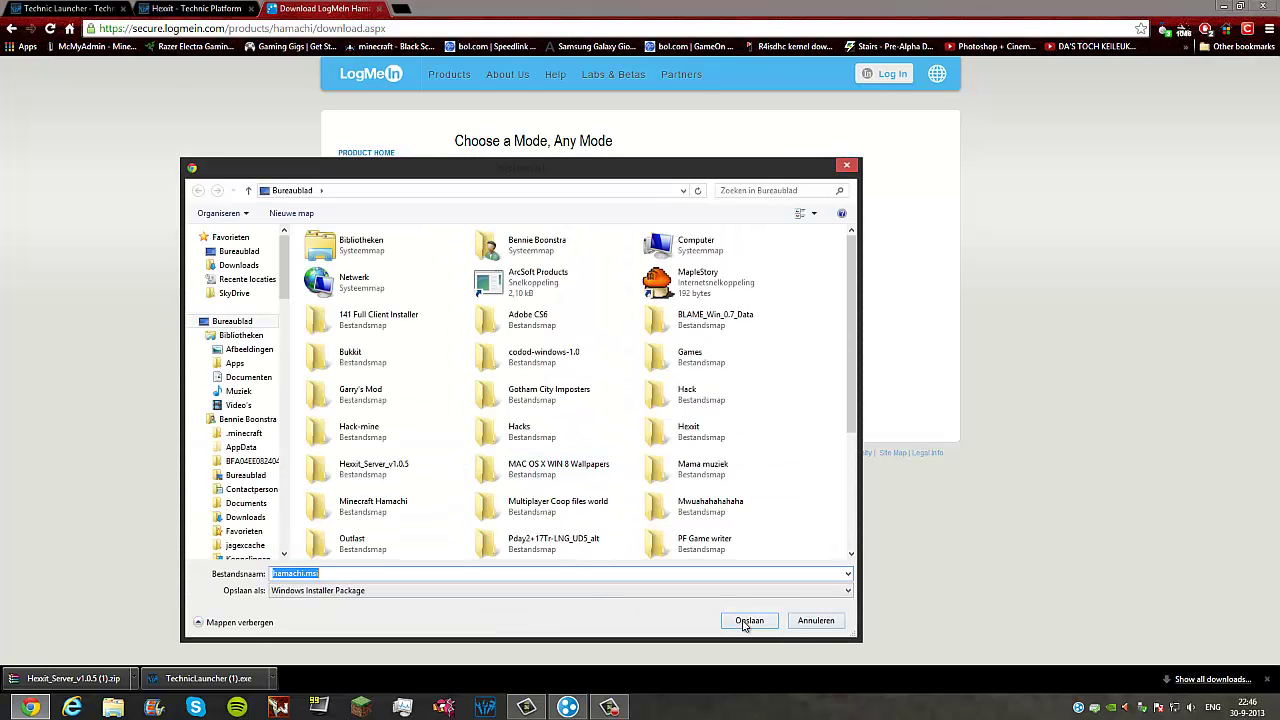
{"action": "left_click", "coordinate": [743, 624]}
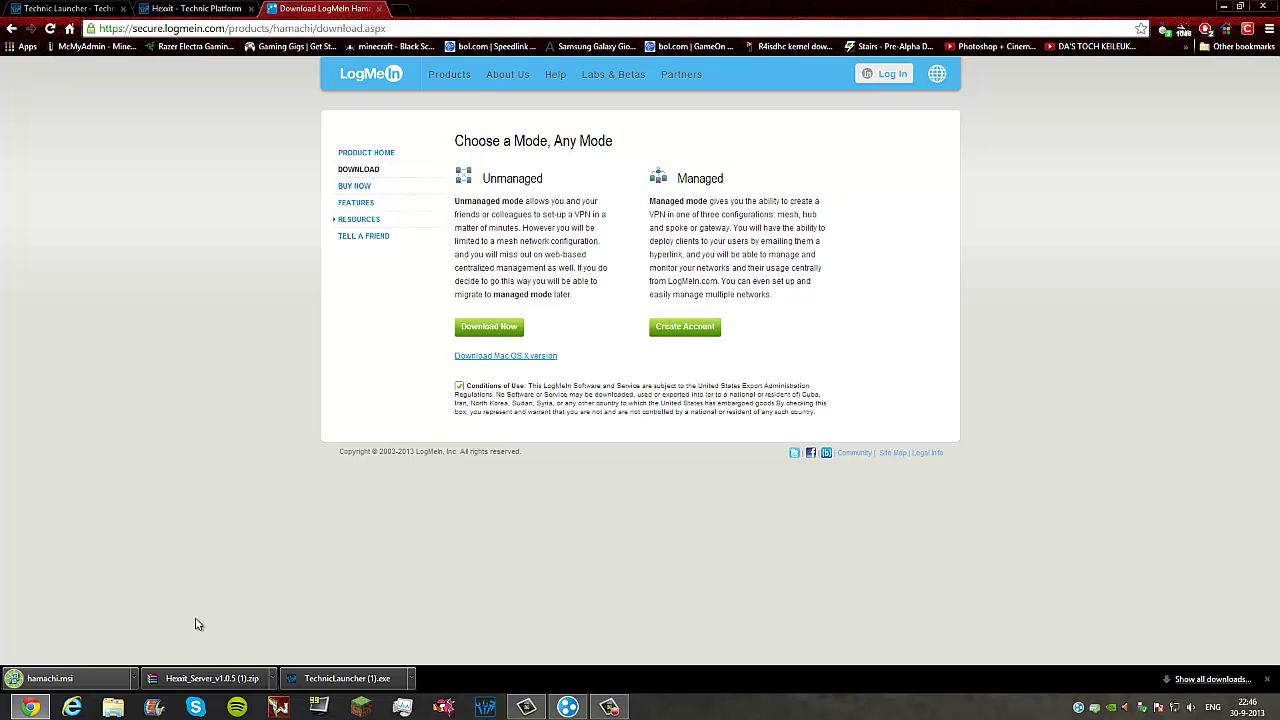
{"action": "left_click", "coordinate": [134, 678]}
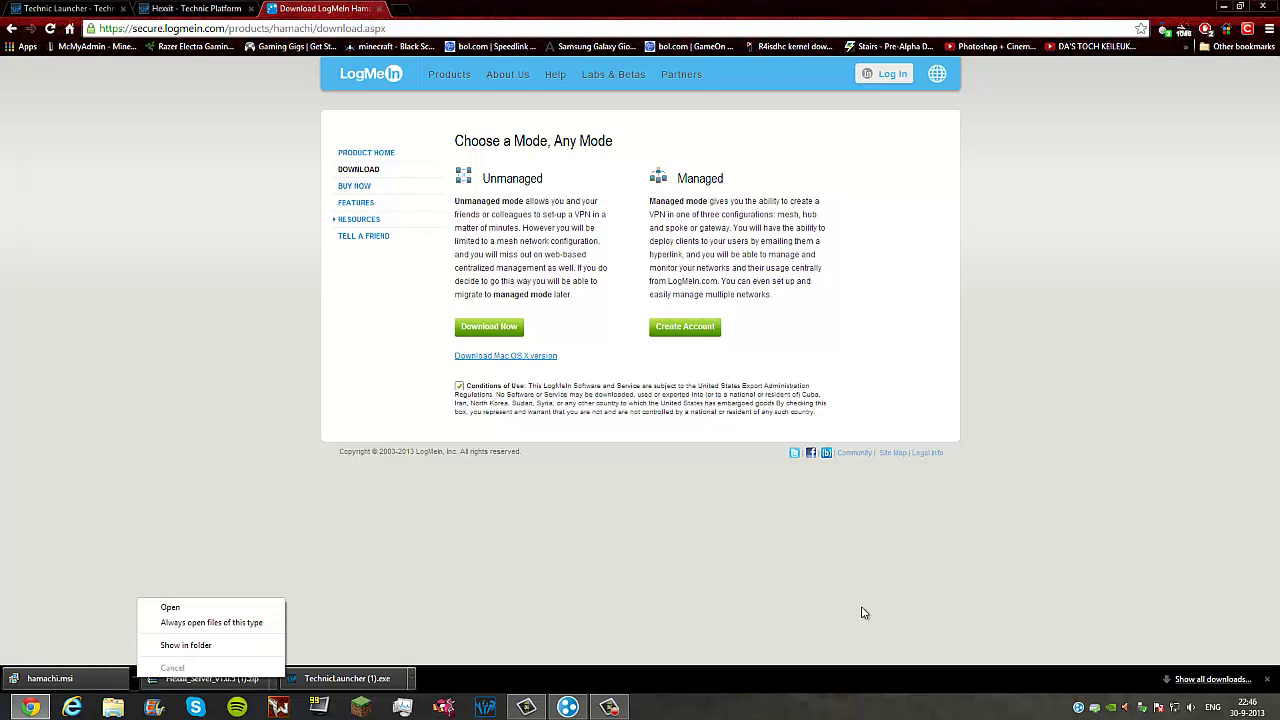
{"action": "left_click", "coordinate": [790, 616]}
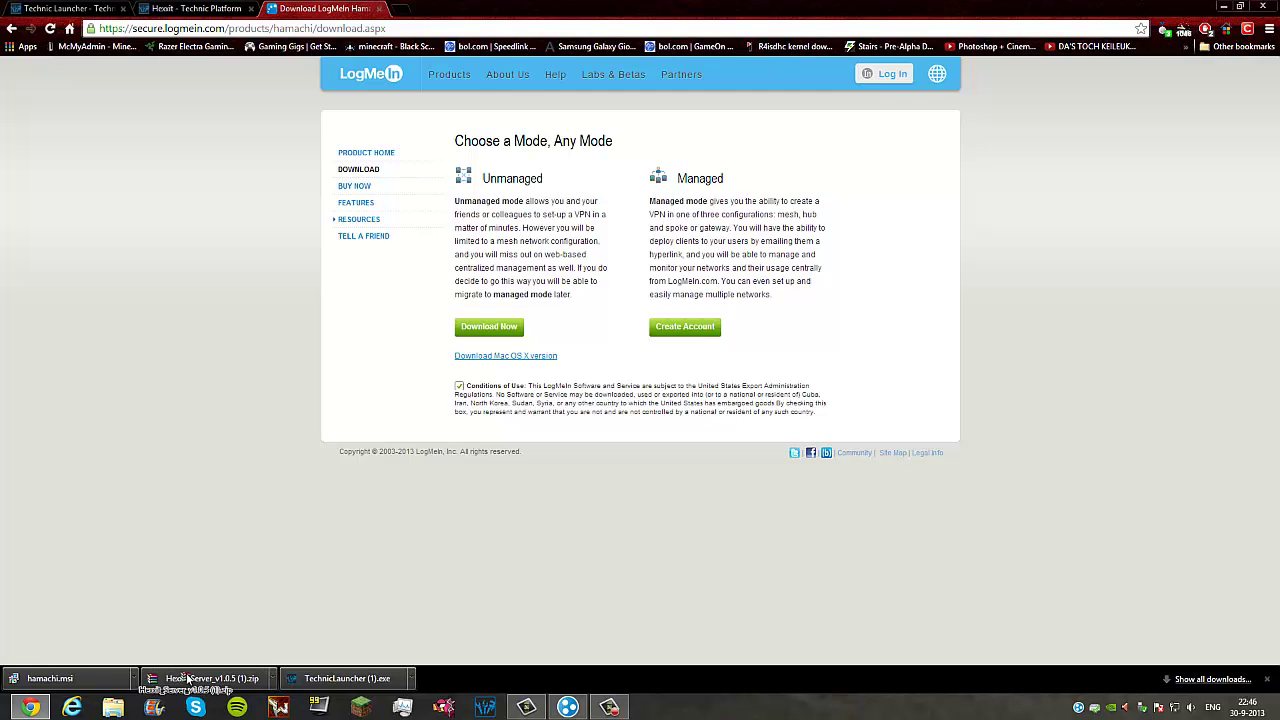
Step: Drag the Hexxit server zip from the download bar onto the desktop
{"action": "key", "text": "super+d"}
{"action": "left_click_drag", "start_coordinate": [187, 679], "coordinate": [410, 150]}
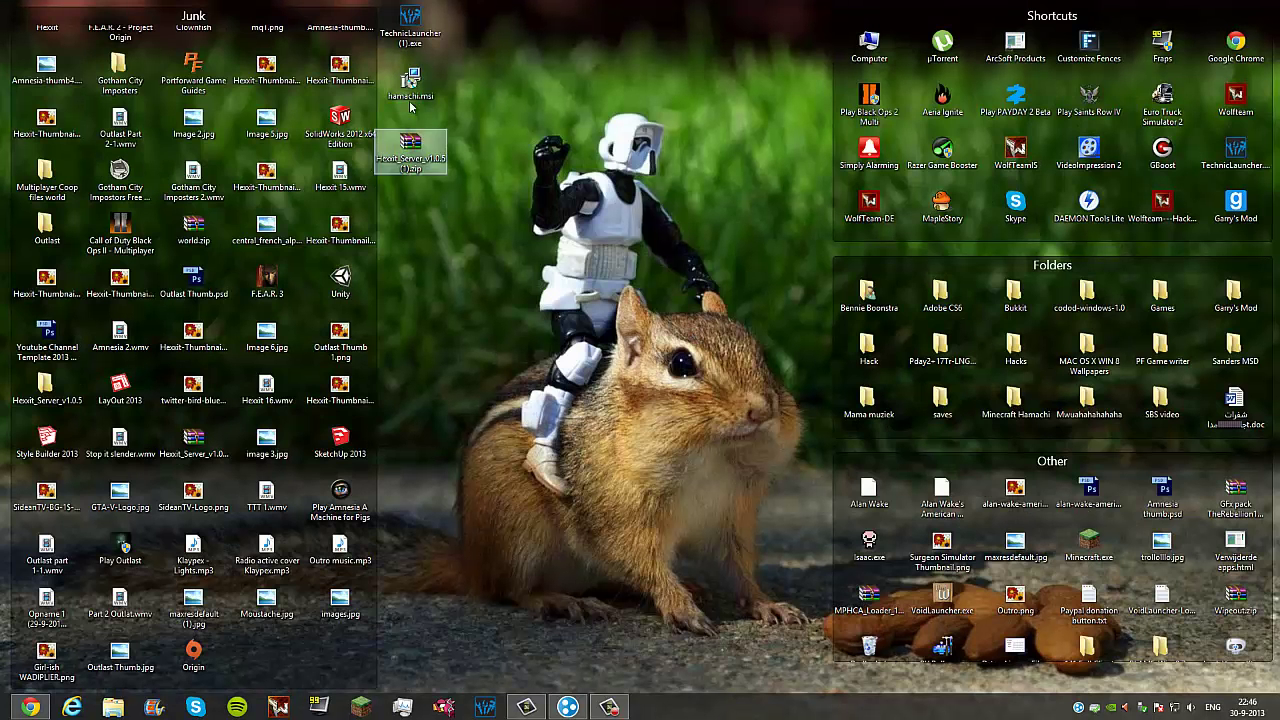
{"action": "left_click", "coordinate": [410, 108]}
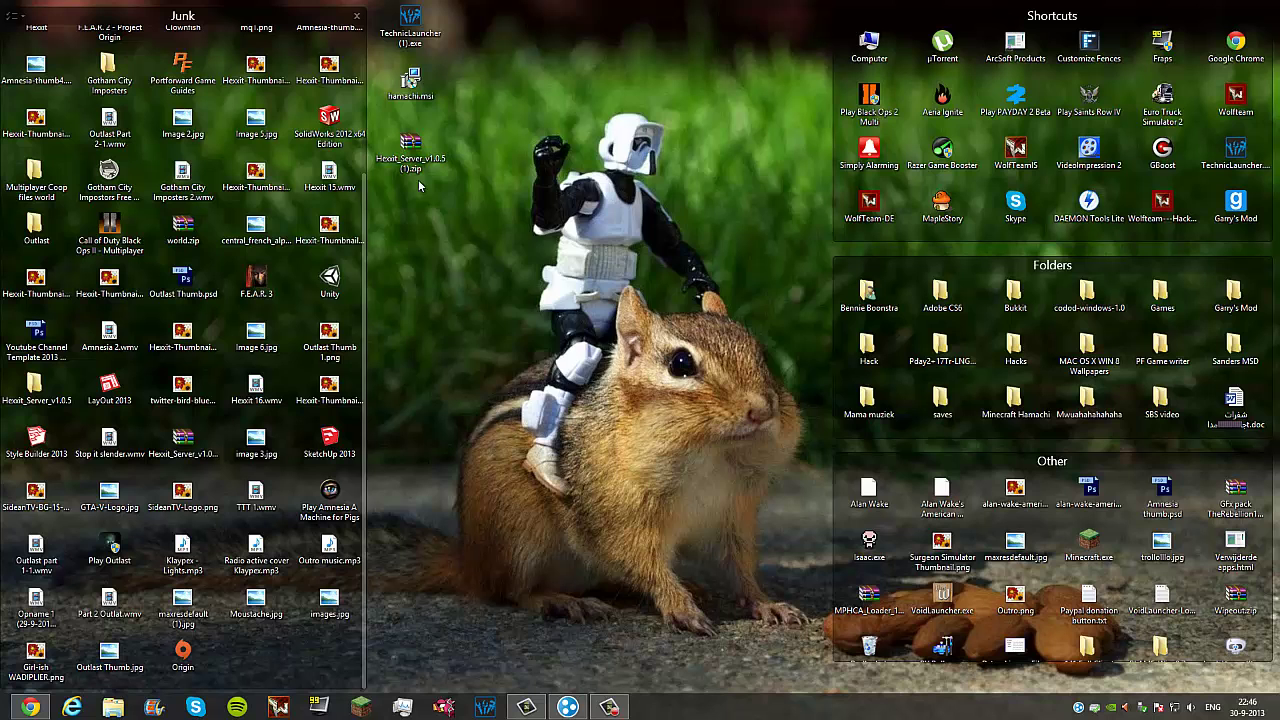
Step: Create a new desktop folder named 'Hexxit Server' via Nieuw > Map
{"action": "right_click", "coordinate": [498, 209]}
{"action": "mouse_move", "coordinate": [594, 360]}
{"action": "left_click", "coordinate": [718, 355]}
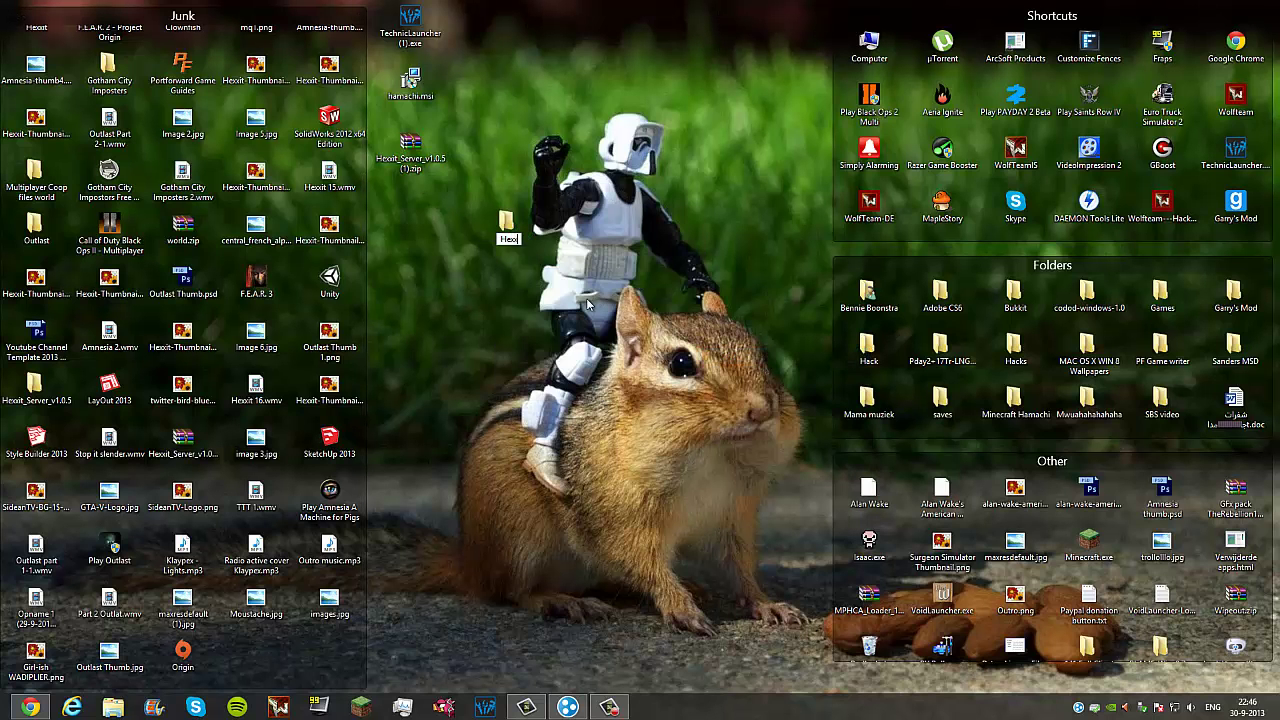
{"action": "type", "text": "Hexxit Server"}
{"action": "key", "text": "Return"}
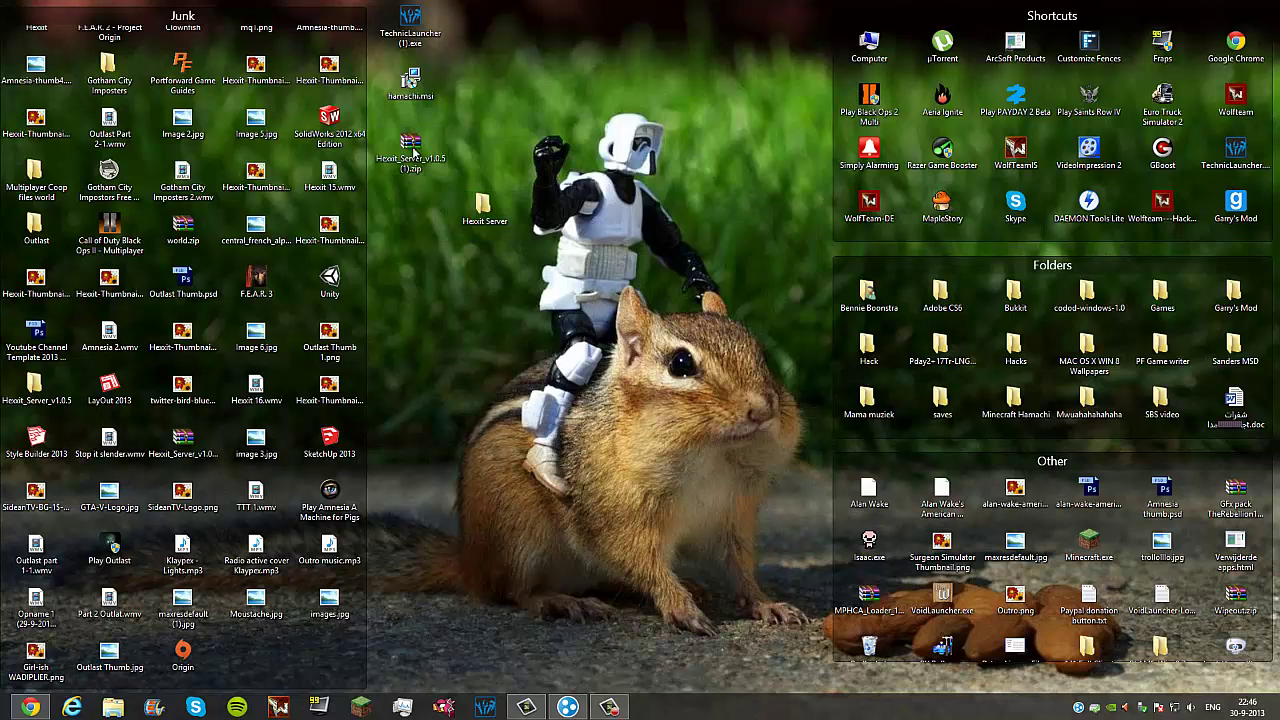
Step: Drag all files from the Hexxit_Server zip into Hexxit Server, then open that folder
{"action": "double_click", "coordinate": [410, 150]}
{"action": "left_click_drag", "start_coordinate": [594, 423], "coordinate": [597, 183]}
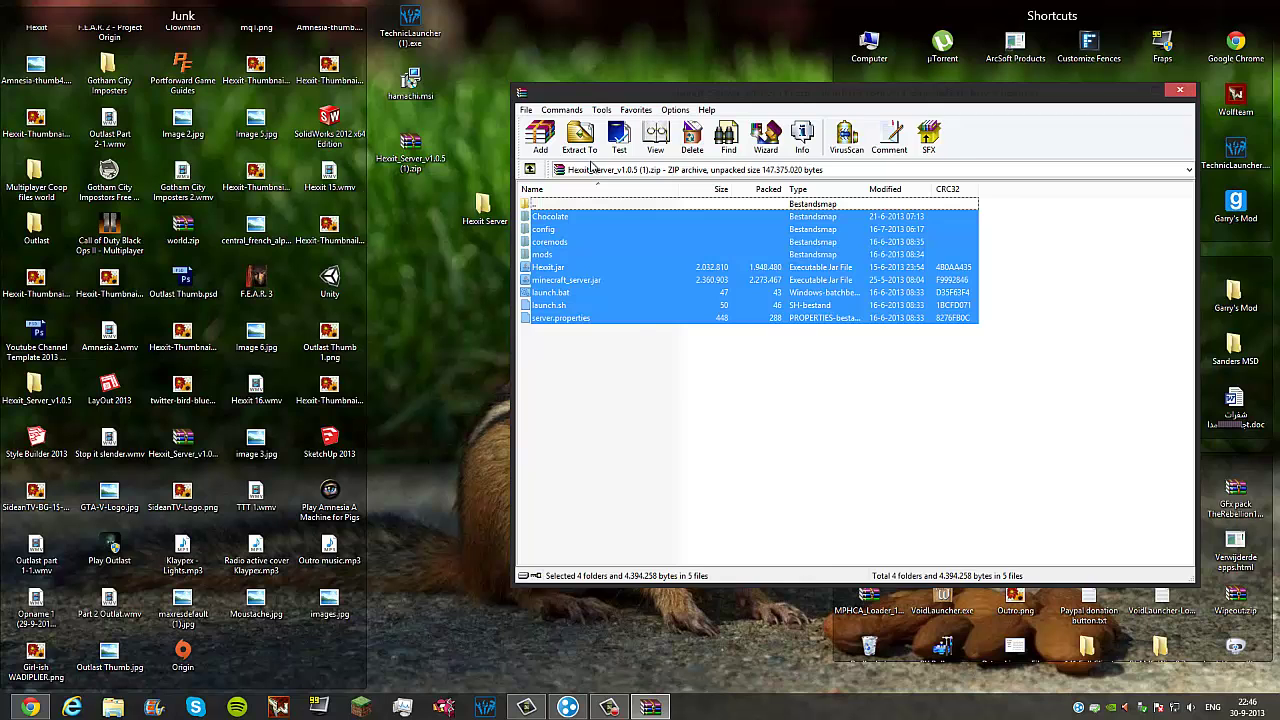
{"action": "left_click_drag", "start_coordinate": [614, 97], "coordinate": [869, 92]}
{"action": "left_click_drag", "start_coordinate": [824, 280], "coordinate": [484, 221]}
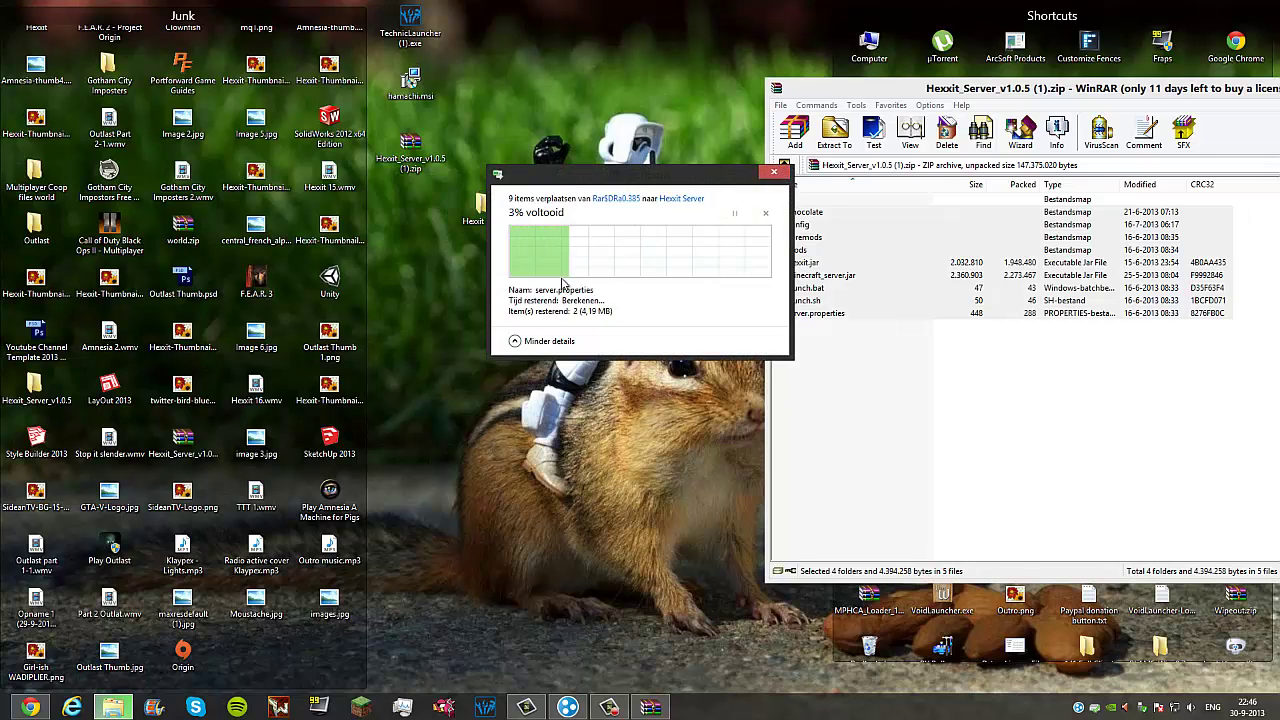
{"action": "double_click", "coordinate": [484, 207]}
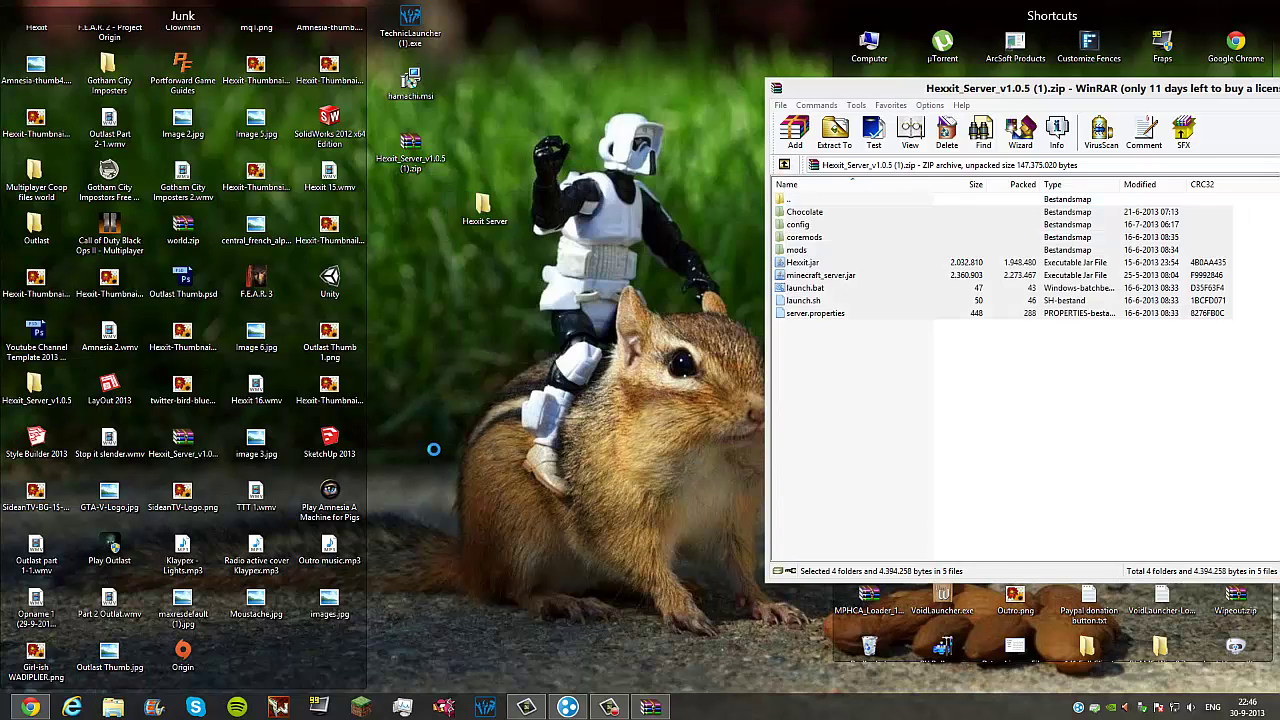
{"action": "left_click_drag", "start_coordinate": [298, 416], "coordinate": [232, 262]}
Step: Run launch.bat to start the Hexxit server, then launch TechnicLauncher (1).exe
{"action": "left_click", "coordinate": [212, 216]}
{"action": "left_click", "coordinate": [212, 218]}
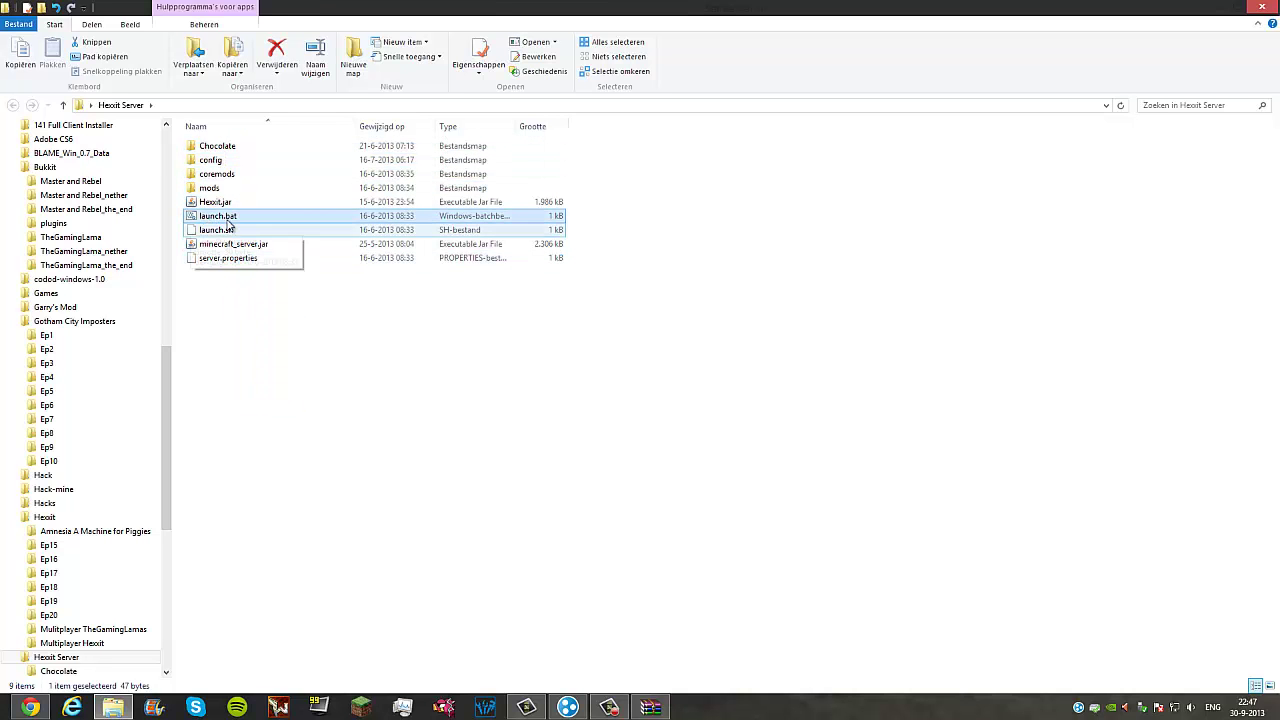
{"action": "double_click", "coordinate": [231, 218]}
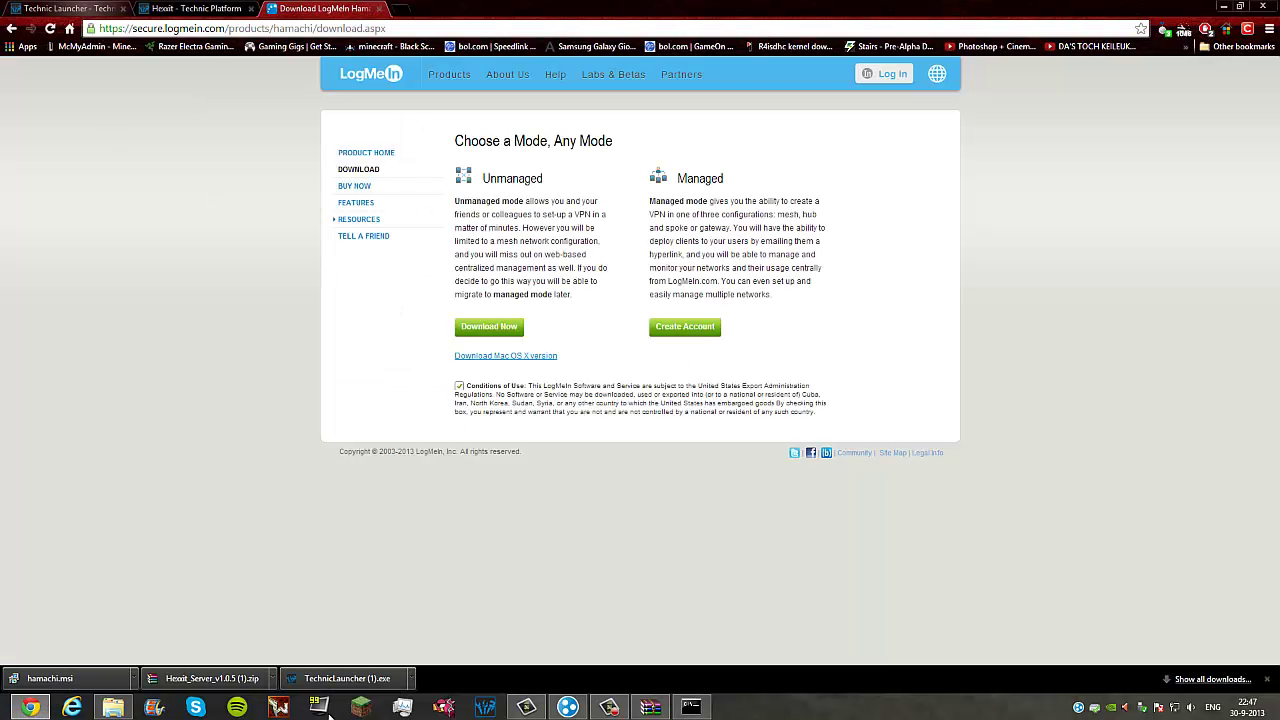
{"action": "left_click", "coordinate": [345, 678]}
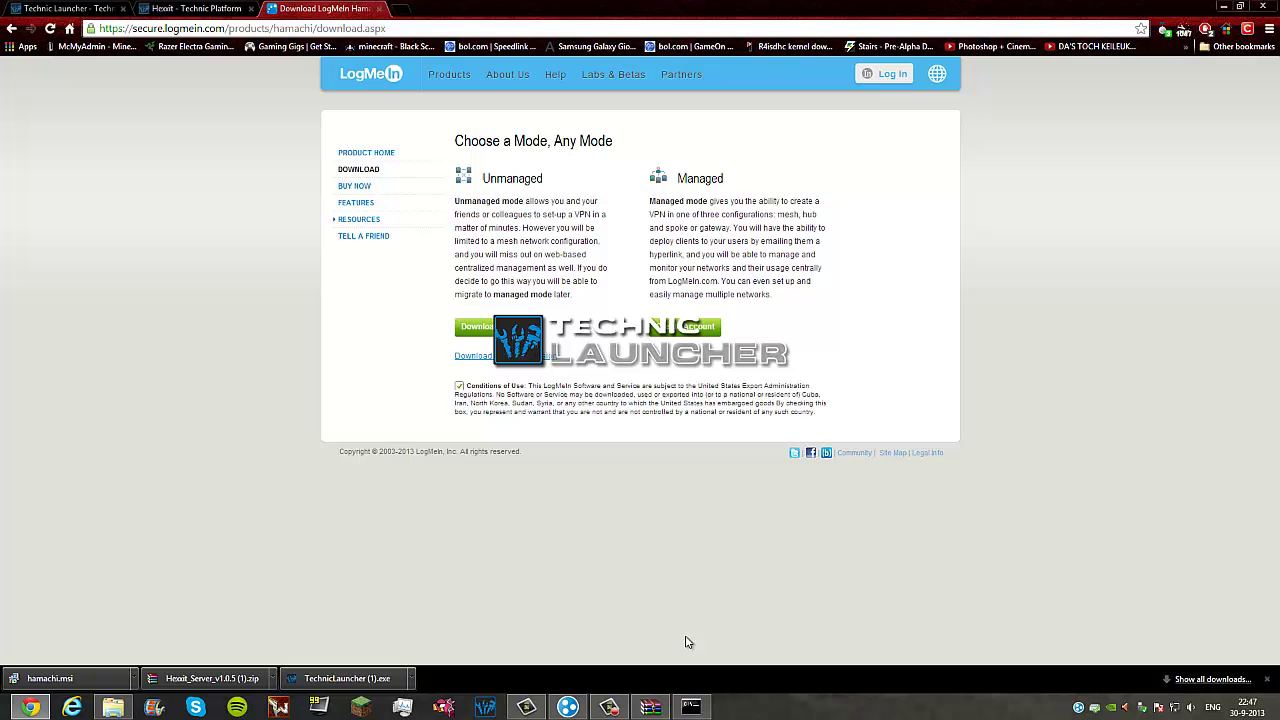
Step: Minimize the server console and close the Hexxit server archive window
{"action": "left_click", "coordinate": [688, 708]}
{"action": "left_click", "coordinate": [688, 710]}
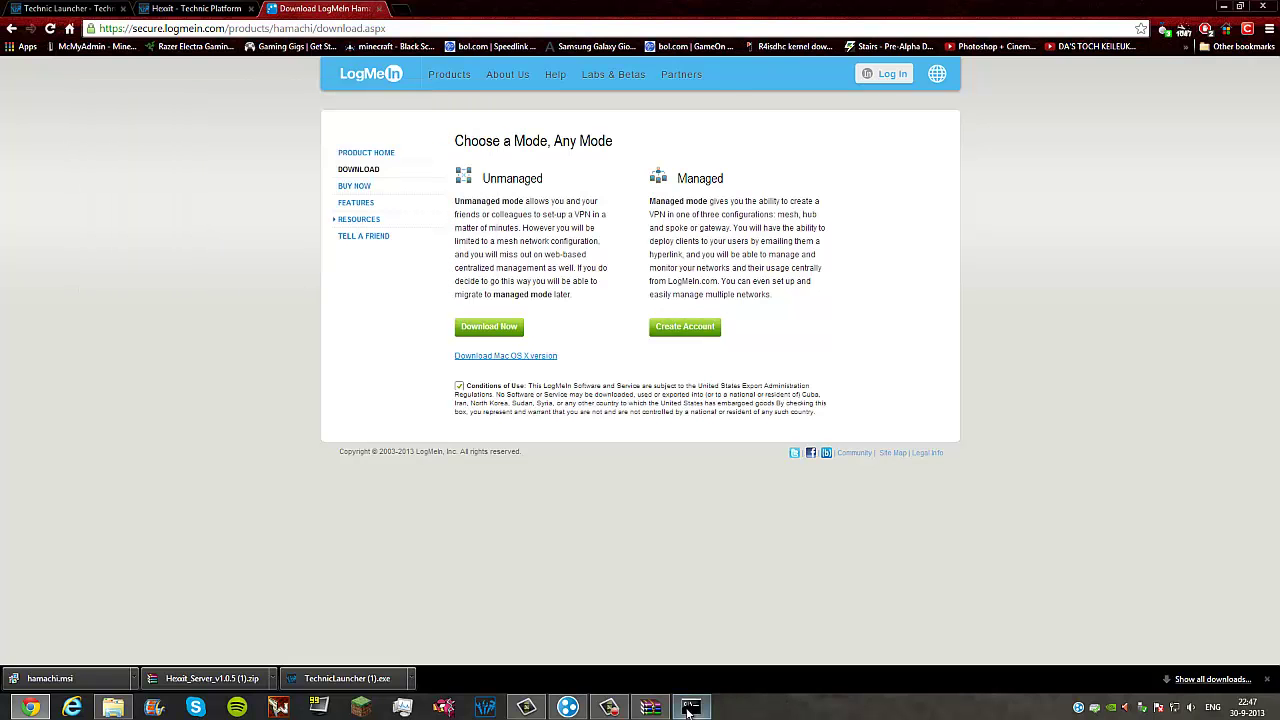
{"action": "left_click", "coordinate": [650, 707]}
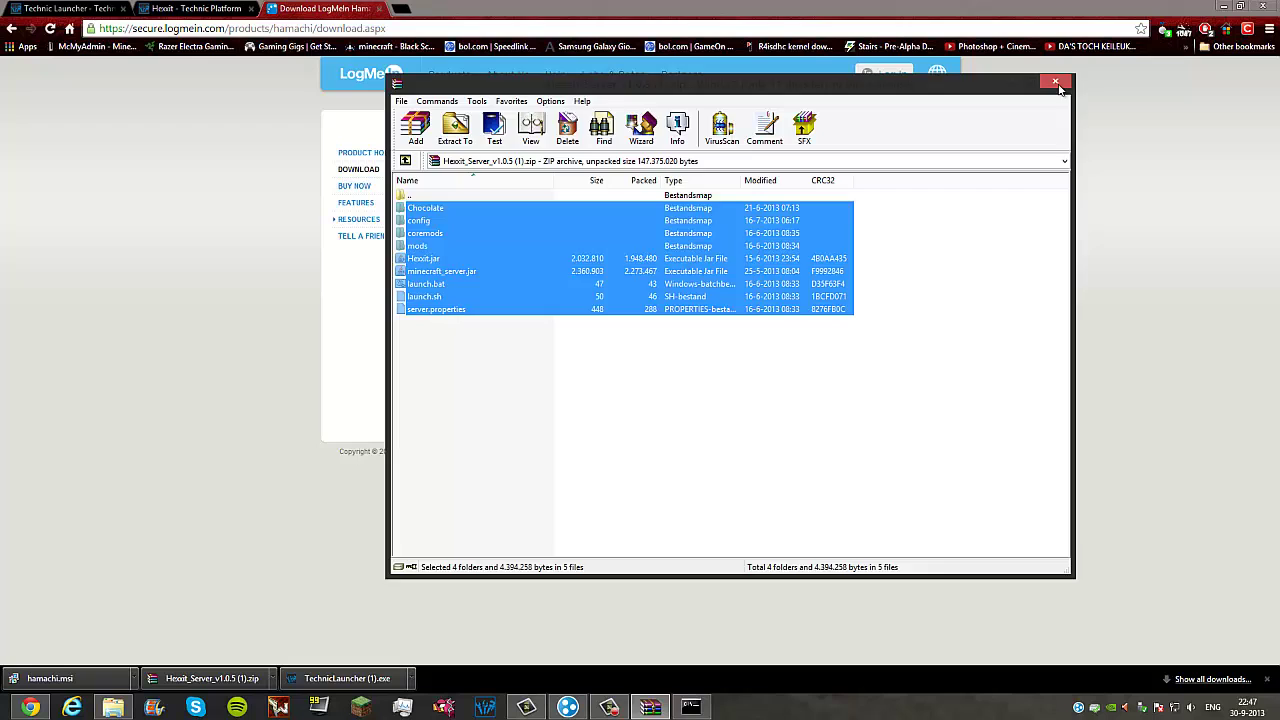
{"action": "left_click", "coordinate": [1071, 86]}
Step: Scroll through the launcher's modpack list until Hexxit is selected
{"action": "scroll", "coordinate": [437, 386], "scroll_direction": "up", "scroll_amount": 2}
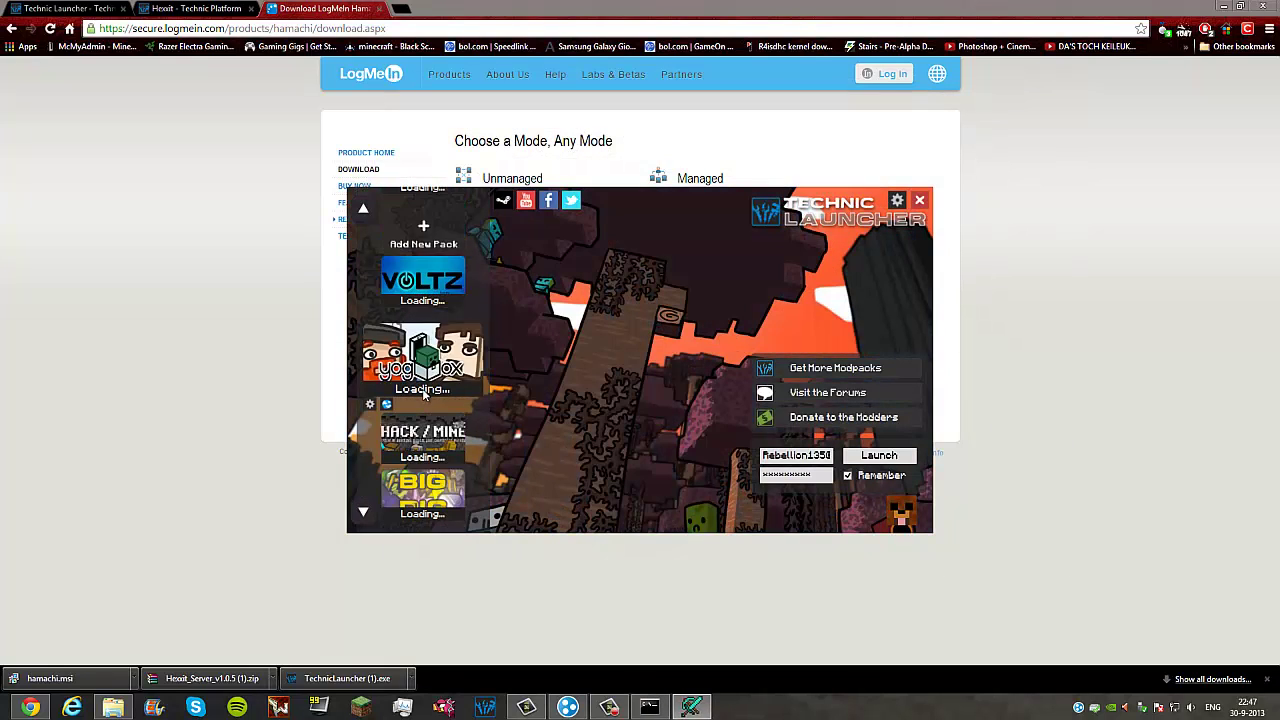
{"action": "scroll", "coordinate": [430, 410], "scroll_direction": "down", "scroll_amount": 6}
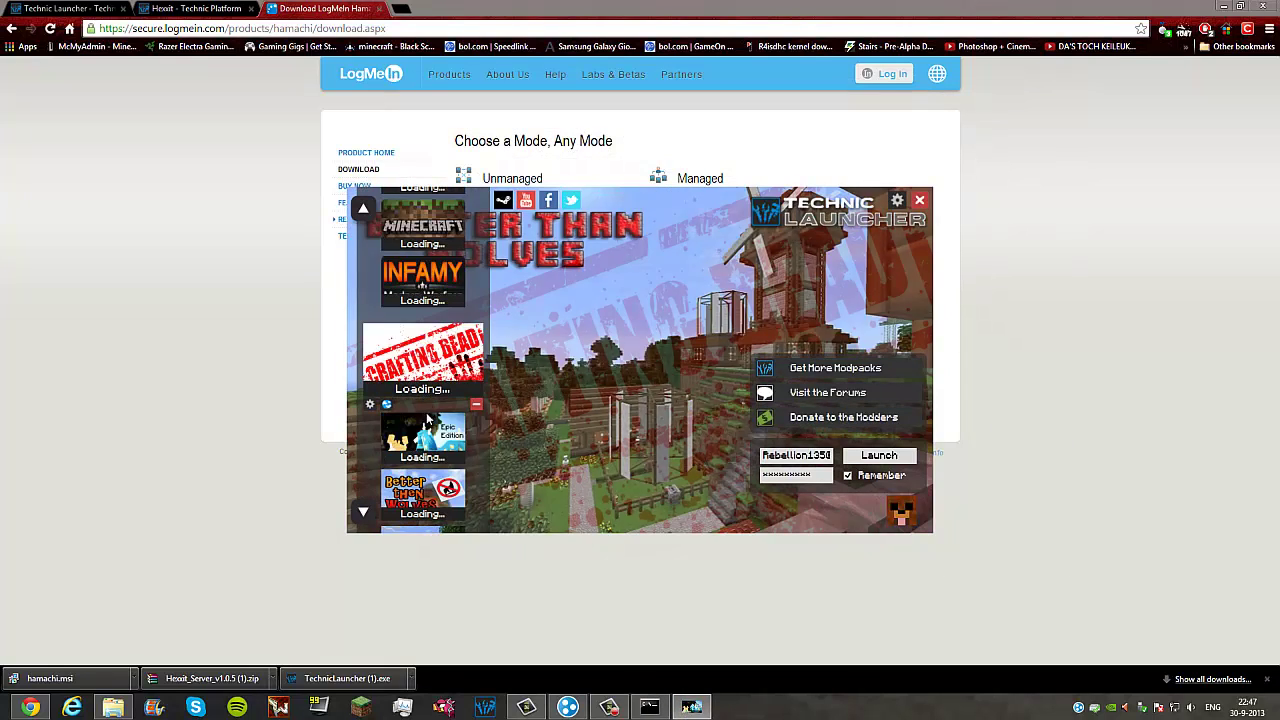
{"action": "scroll", "coordinate": [426, 403], "scroll_direction": "down", "scroll_amount": 3}
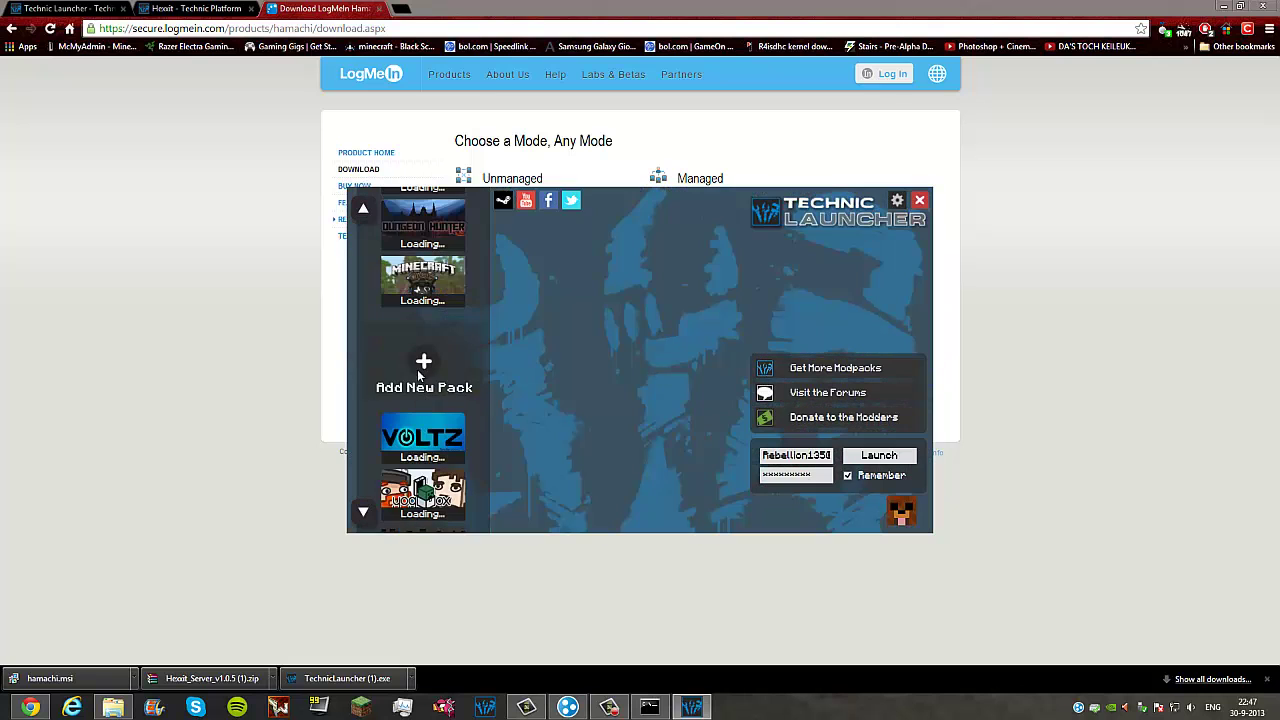
{"action": "scroll", "coordinate": [424, 378], "scroll_direction": "down", "scroll_amount": 3}
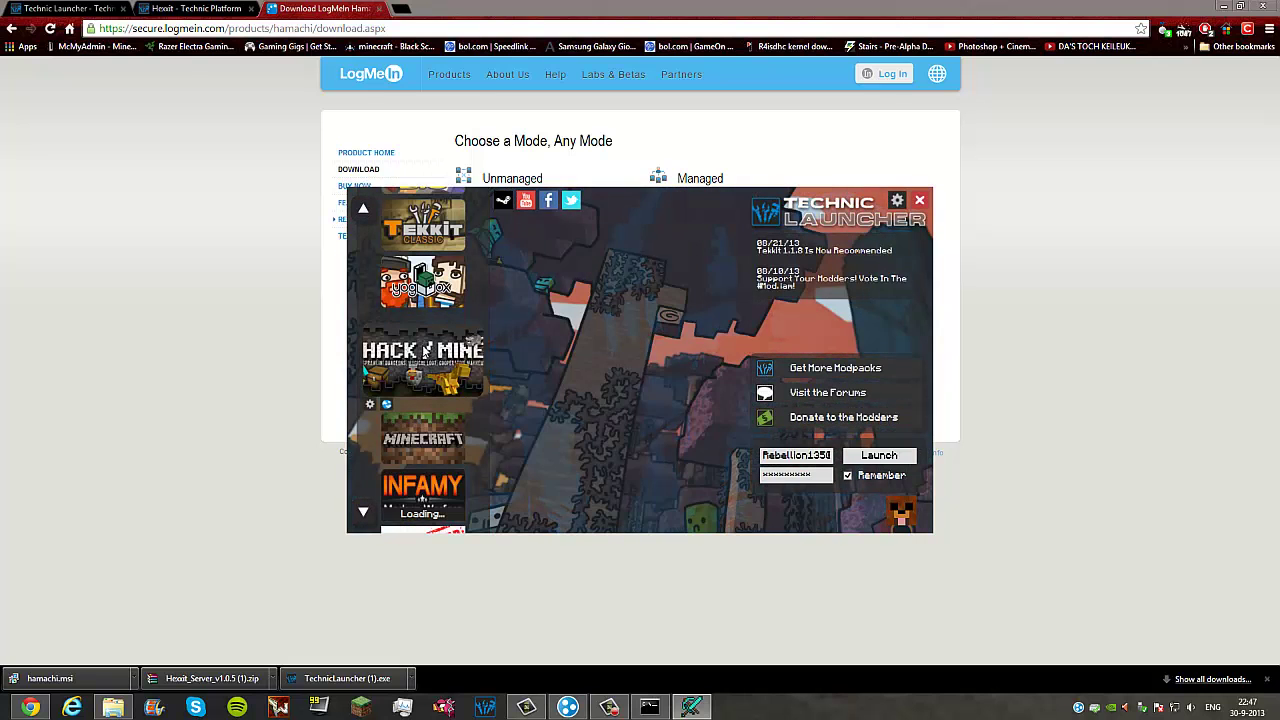
{"action": "scroll", "coordinate": [424, 350], "scroll_direction": "down", "scroll_amount": 5}
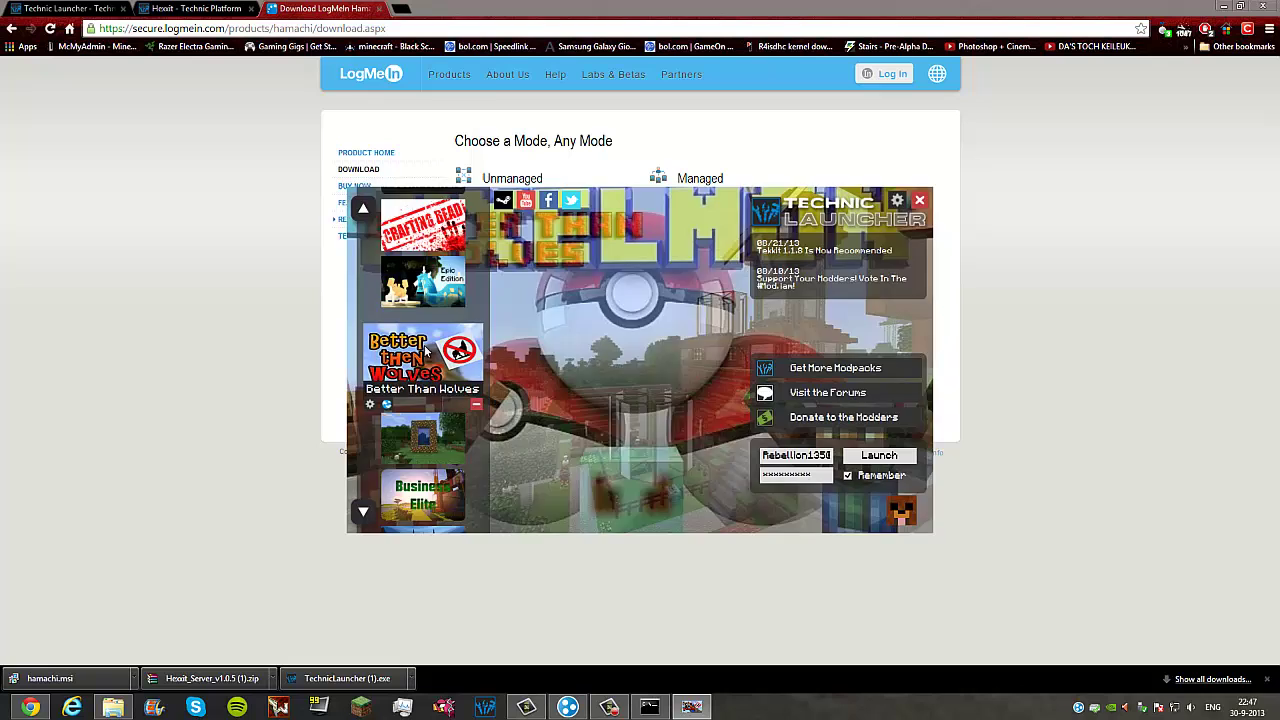
{"action": "scroll", "coordinate": [425, 350], "scroll_direction": "down", "scroll_amount": 4}
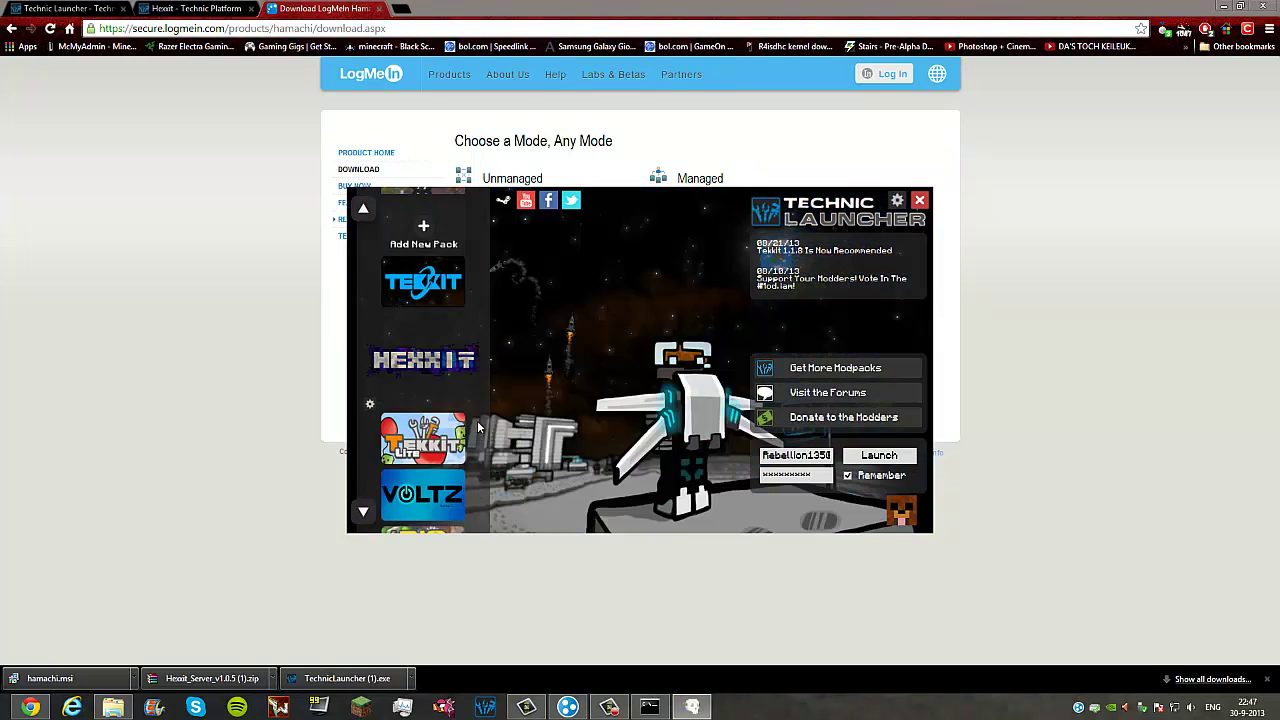
{"action": "left_click", "coordinate": [363, 511]}
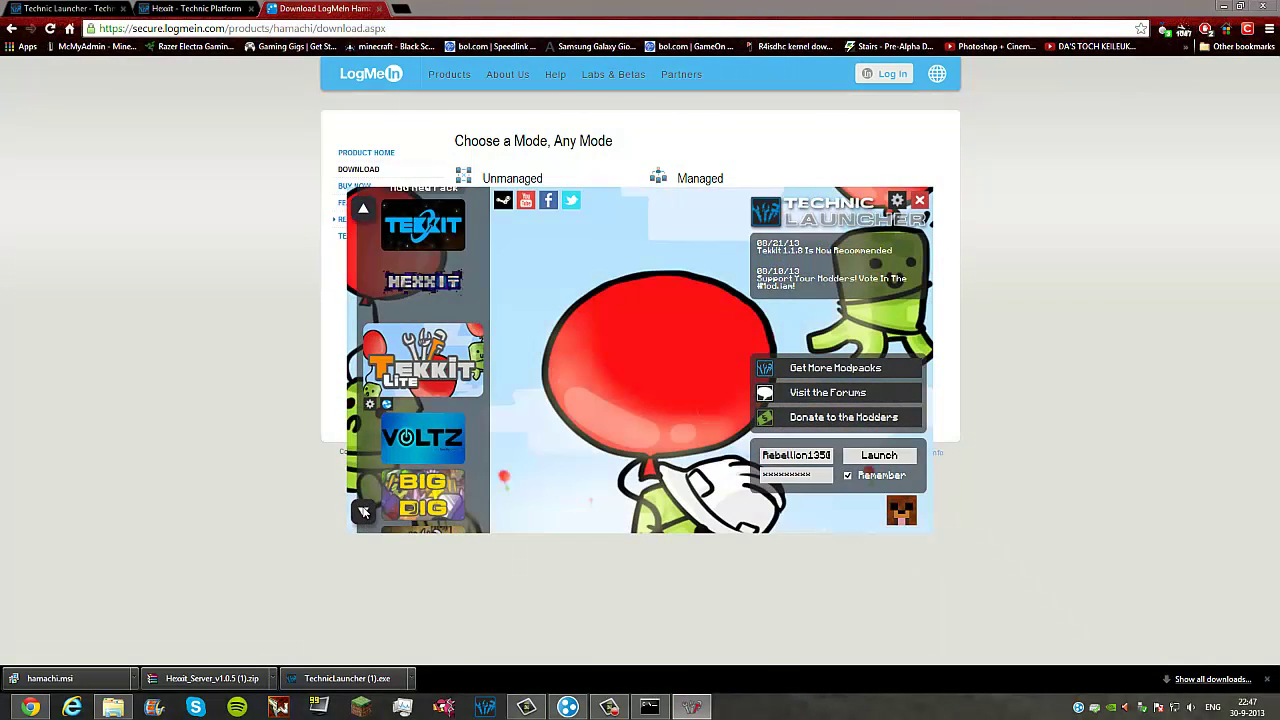
{"action": "scroll", "coordinate": [422, 430], "scroll_direction": "down", "scroll_amount": 6}
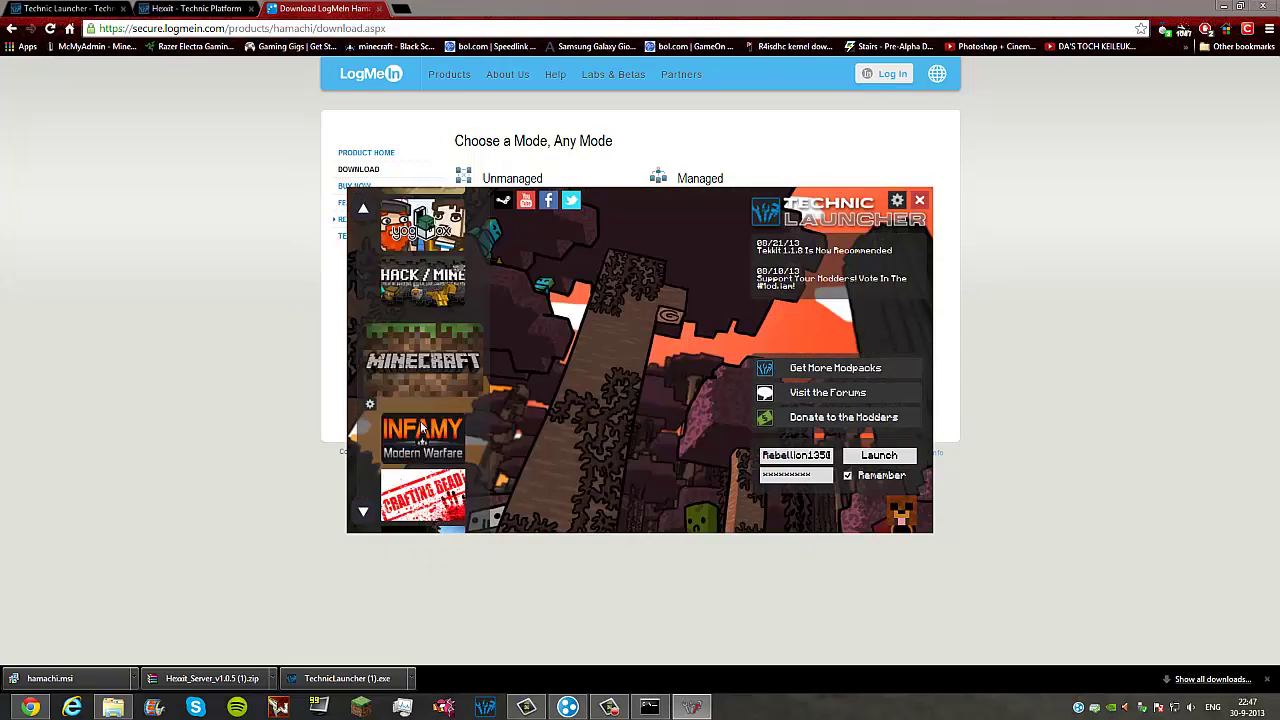
{"action": "scroll", "coordinate": [422, 430], "scroll_direction": "down", "scroll_amount": 5}
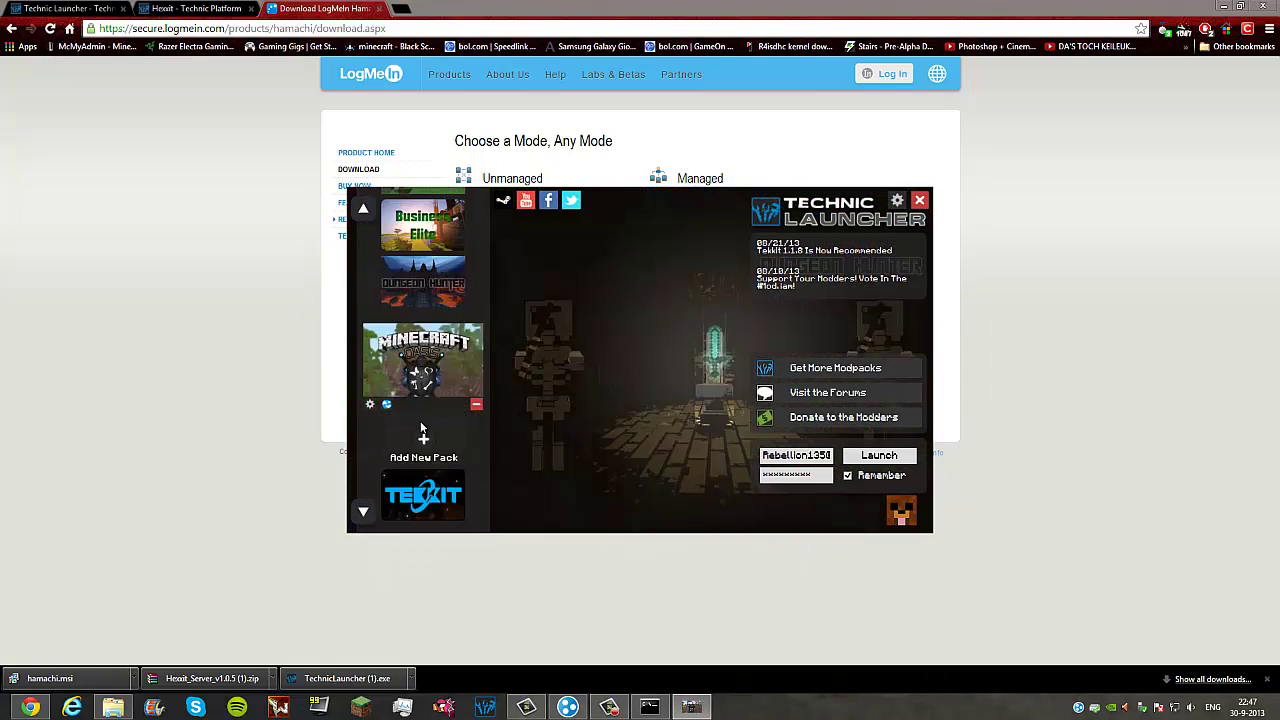
{"action": "scroll", "coordinate": [422, 430], "scroll_direction": "down", "scroll_amount": 3}
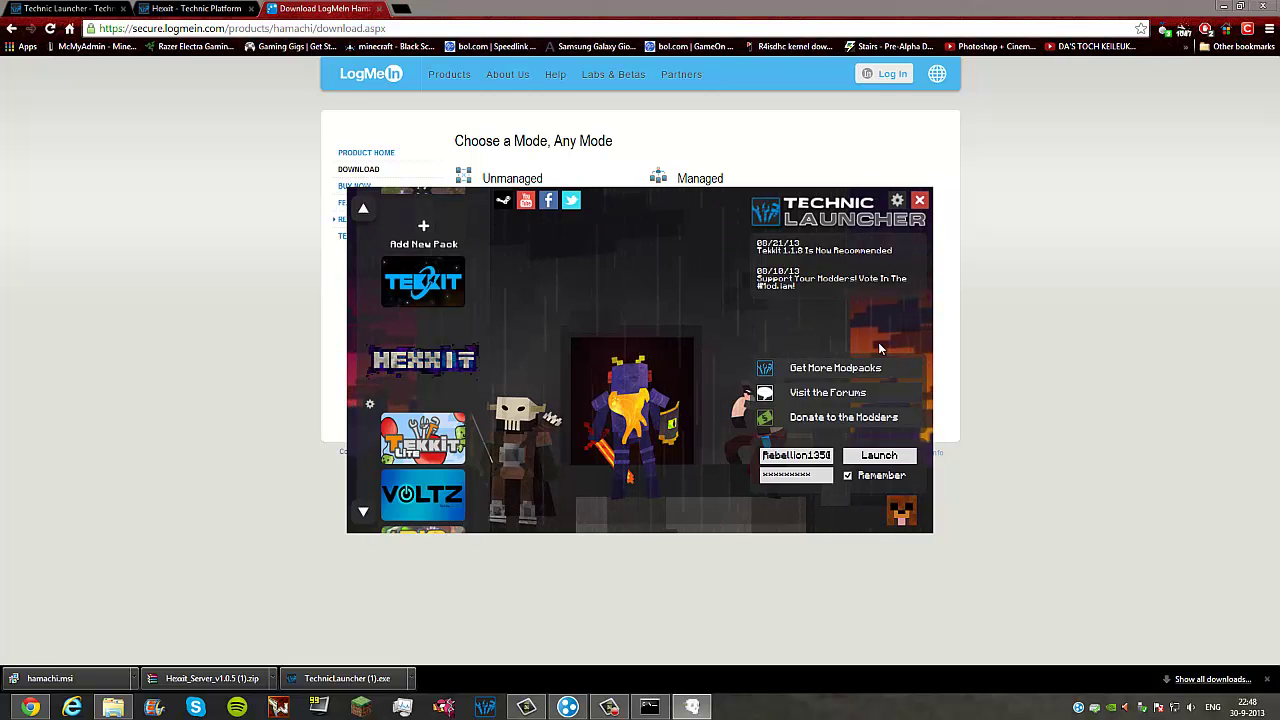
Step: Enter the stop command in the Hexxit server console
{"action": "left_click", "coordinate": [650, 706]}
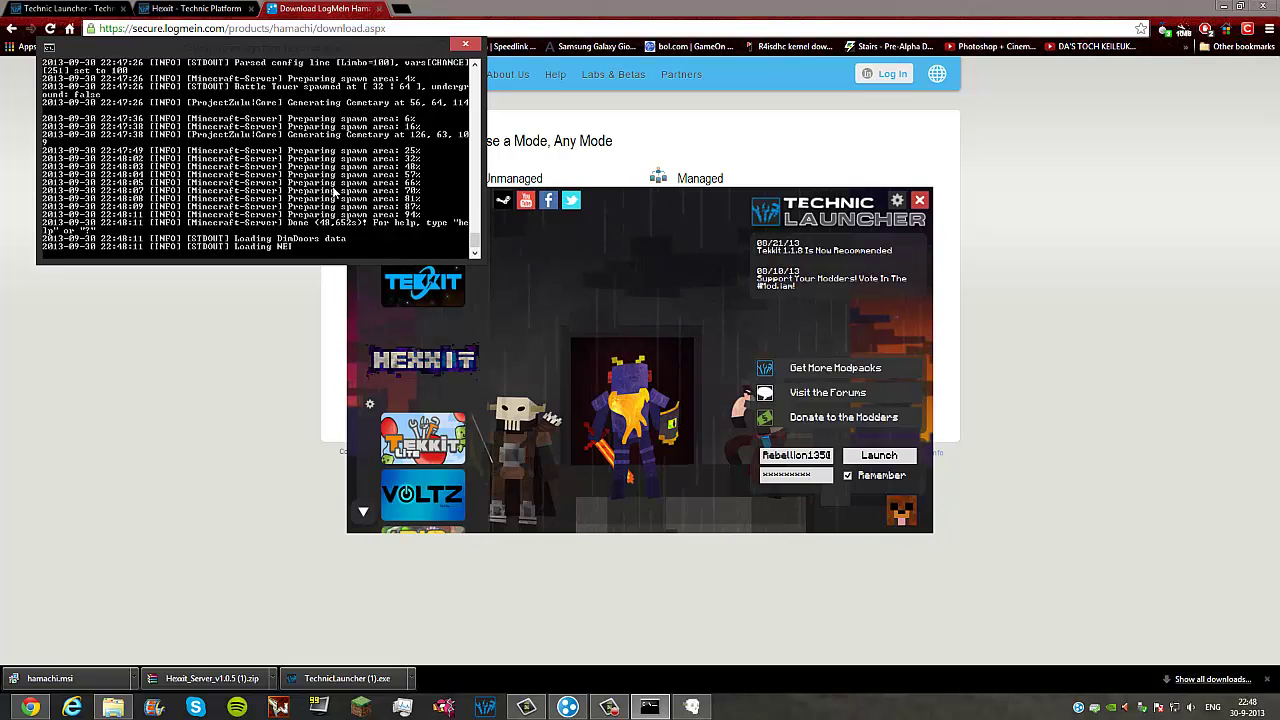
{"action": "key", "text": "Return"}
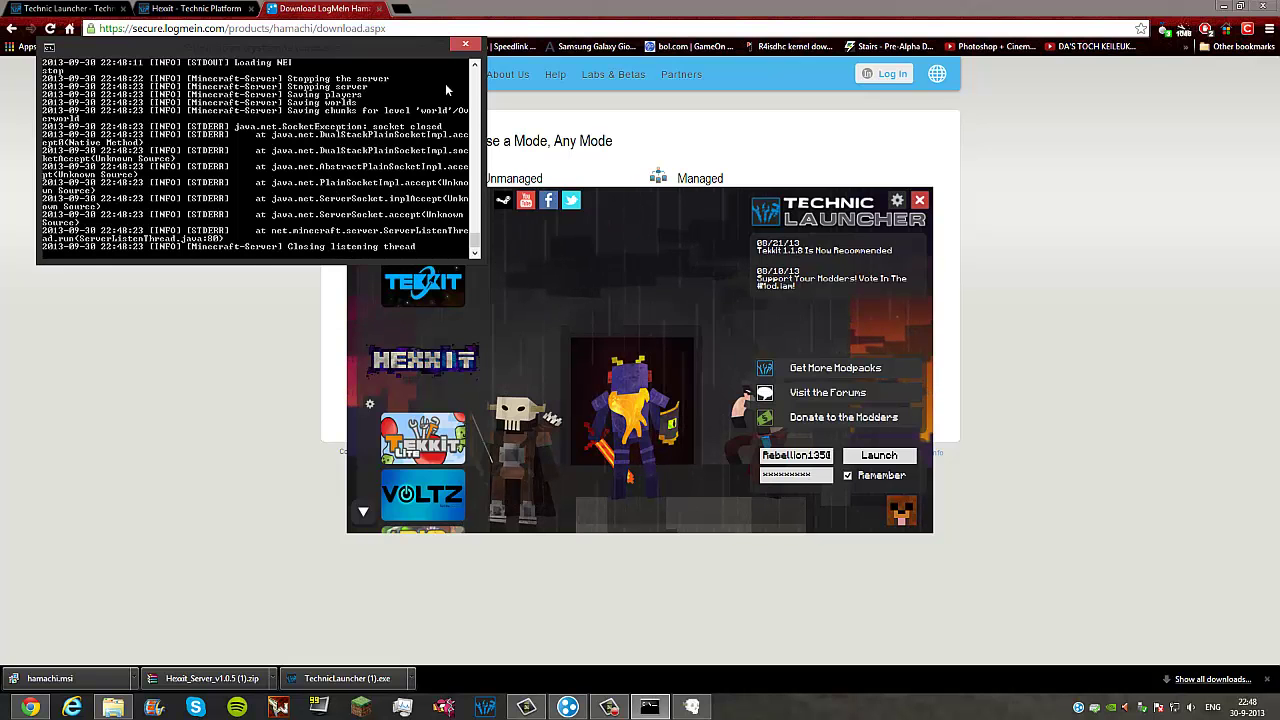
Step: Create Hamachi network 'Hexxit Tutorials312' with a password entered twice
{"action": "left_click", "coordinate": [568, 707]}
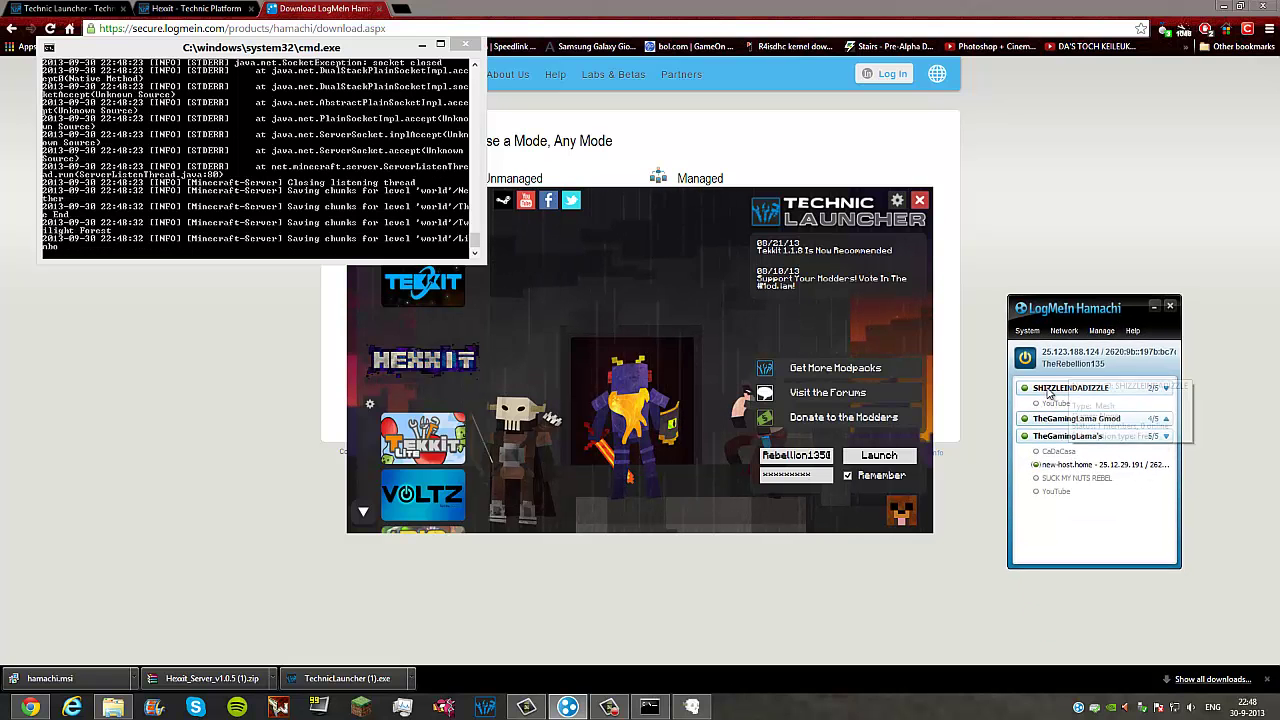
{"action": "left_click", "coordinate": [1165, 437]}
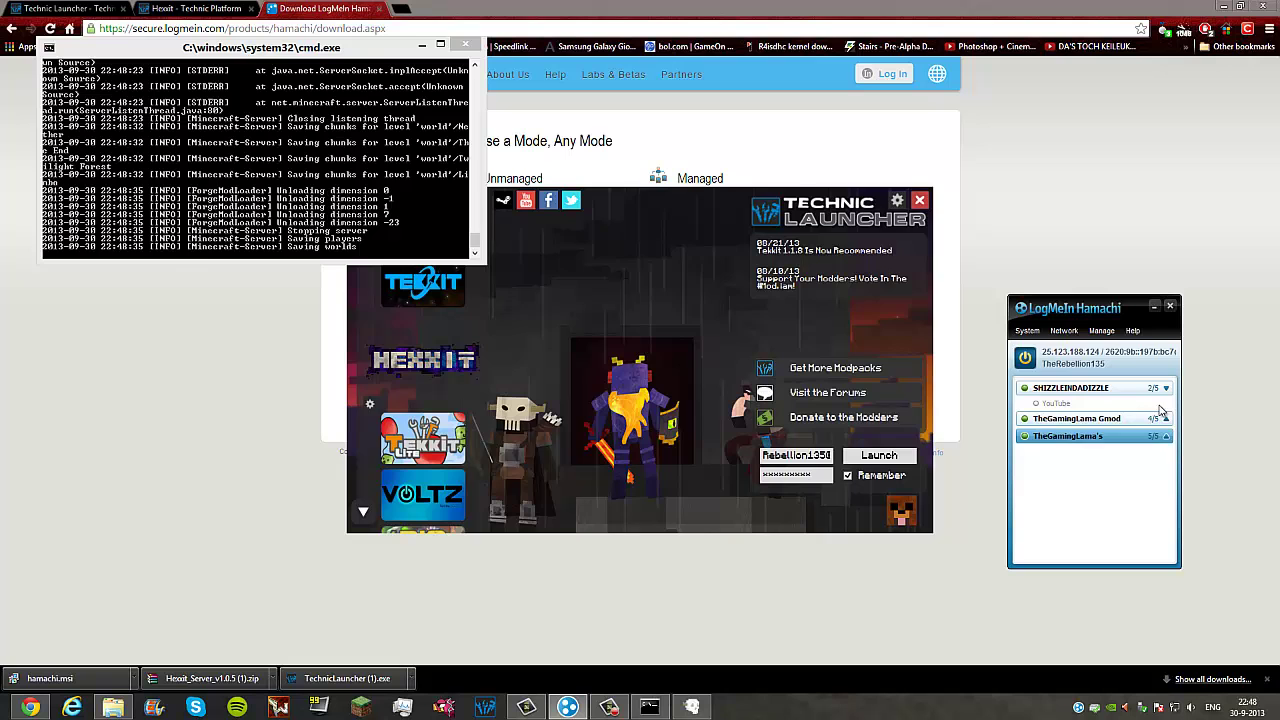
{"action": "left_click", "coordinate": [1165, 388]}
{"action": "left_click", "coordinate": [1063, 331]}
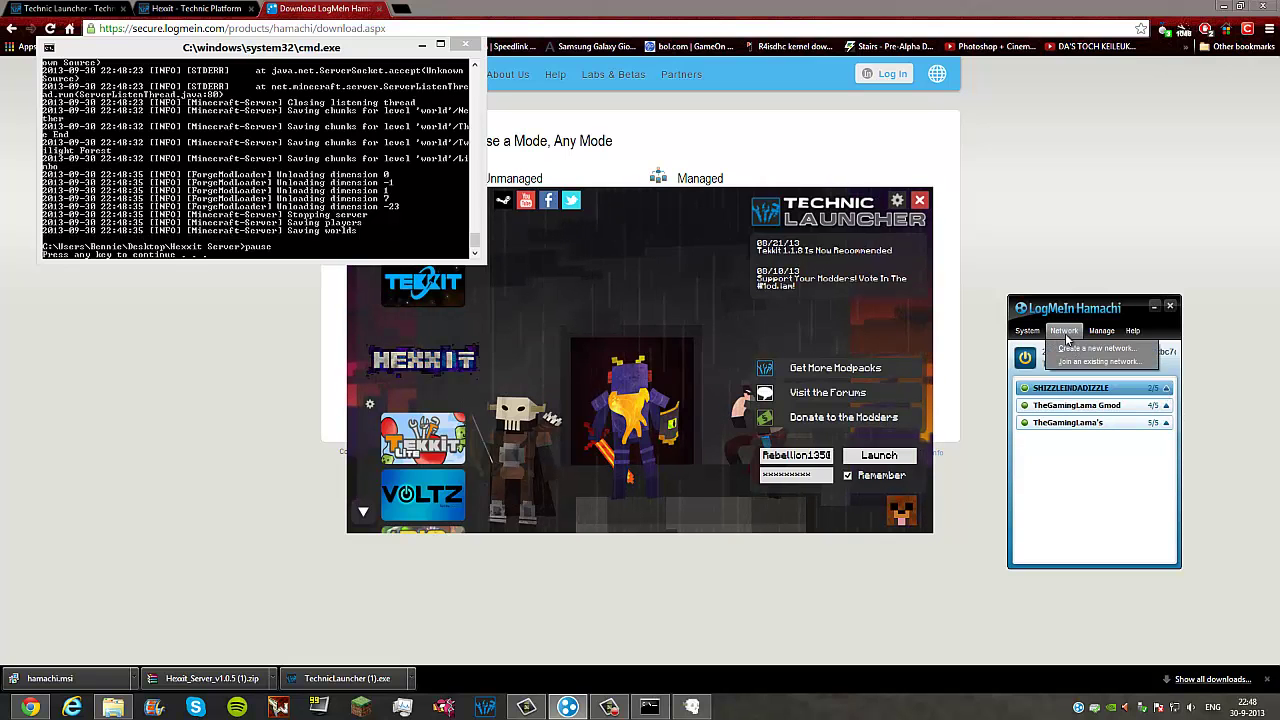
{"action": "left_click", "coordinate": [1071, 349]}
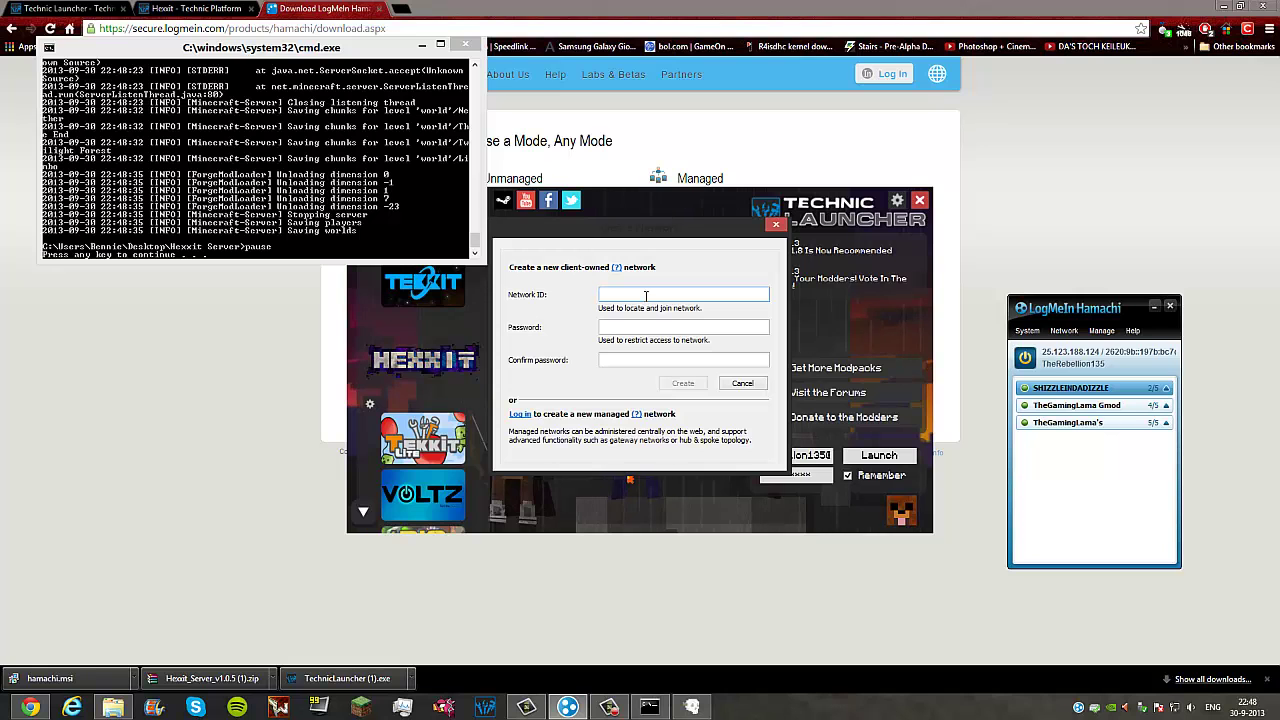
{"action": "type", "text": "Hexxit"}
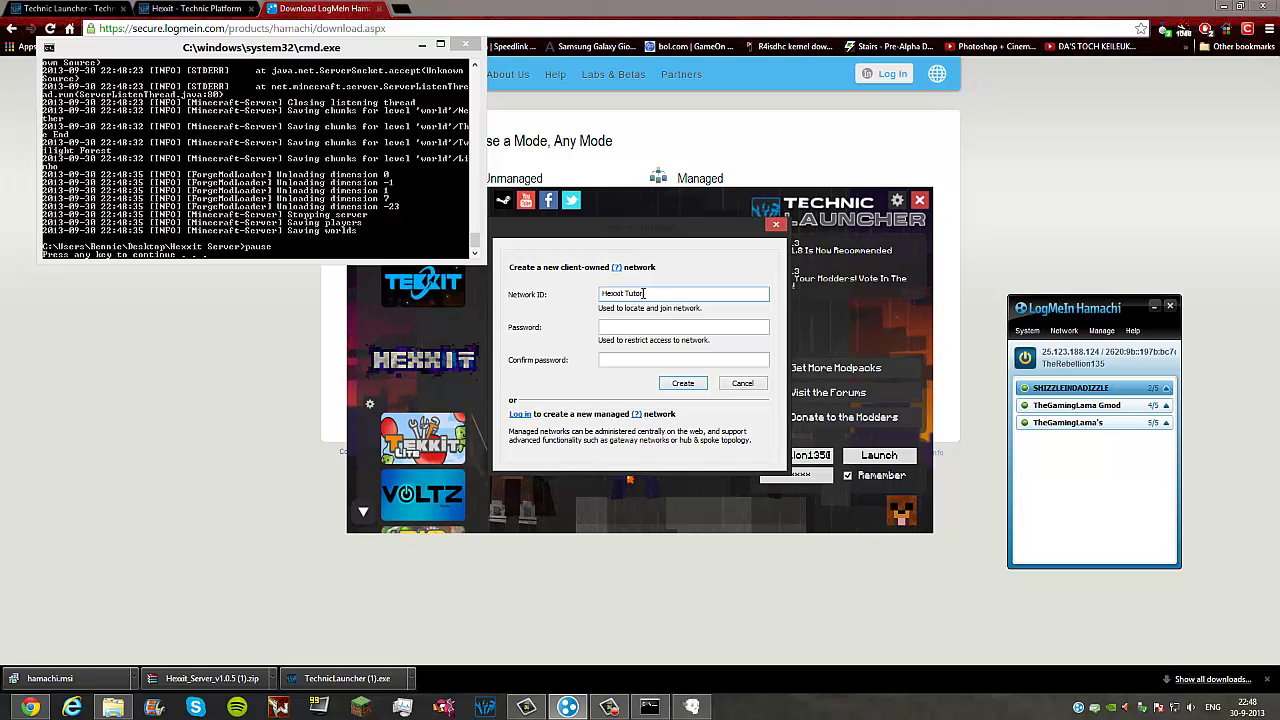
{"action": "type", "text": "Tutorials31"}
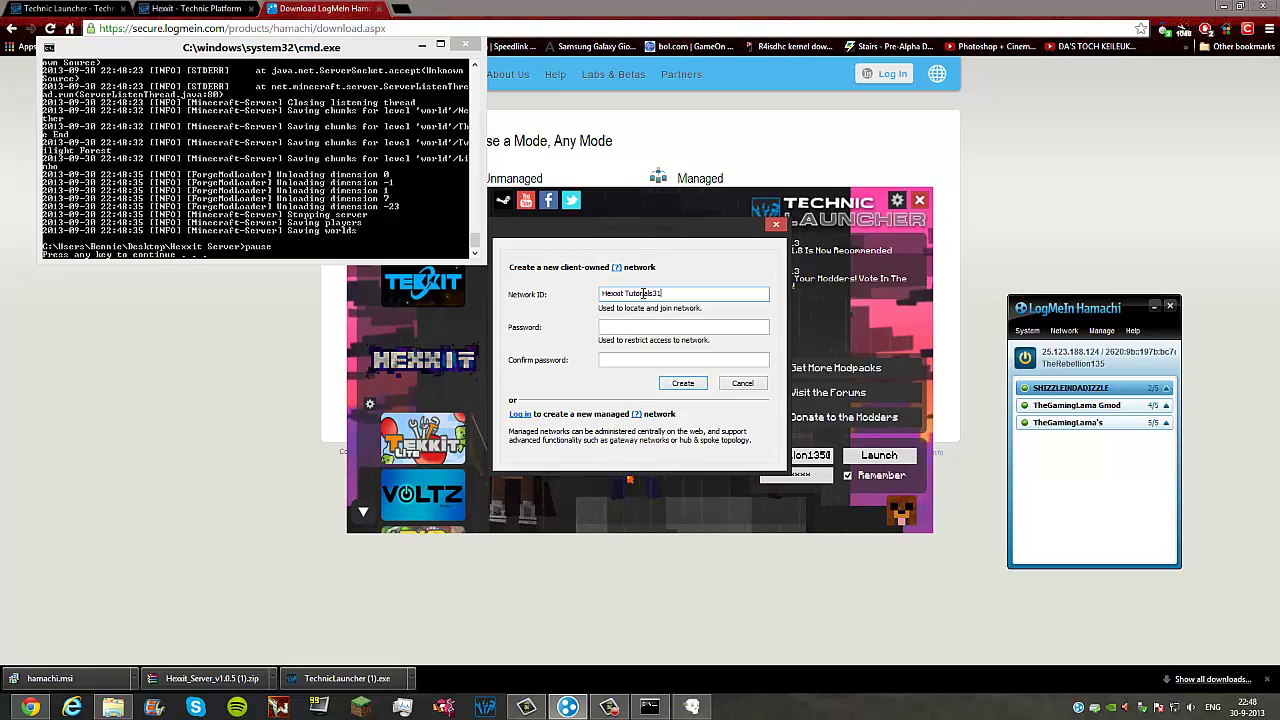
{"action": "type", "text": "2"}
{"action": "left_click", "coordinate": [624, 328]}
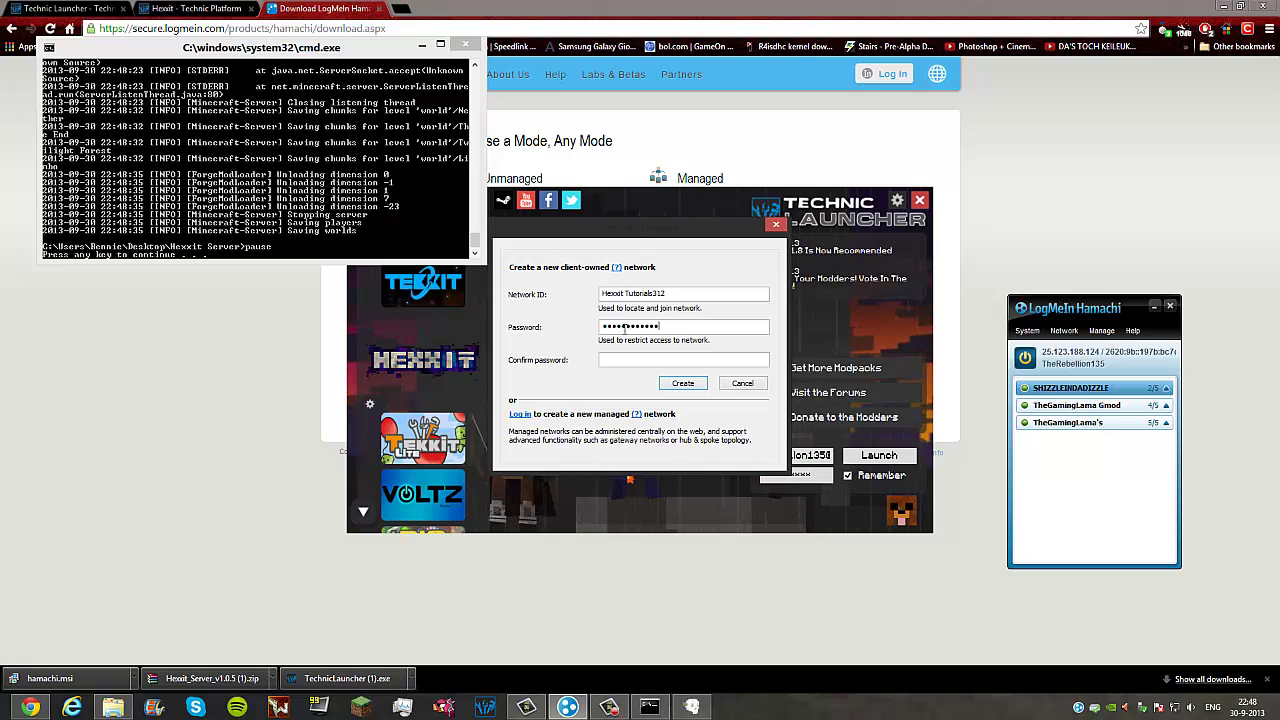
{"action": "key", "text": "Tab"}
{"action": "type", "text": "hexx"}
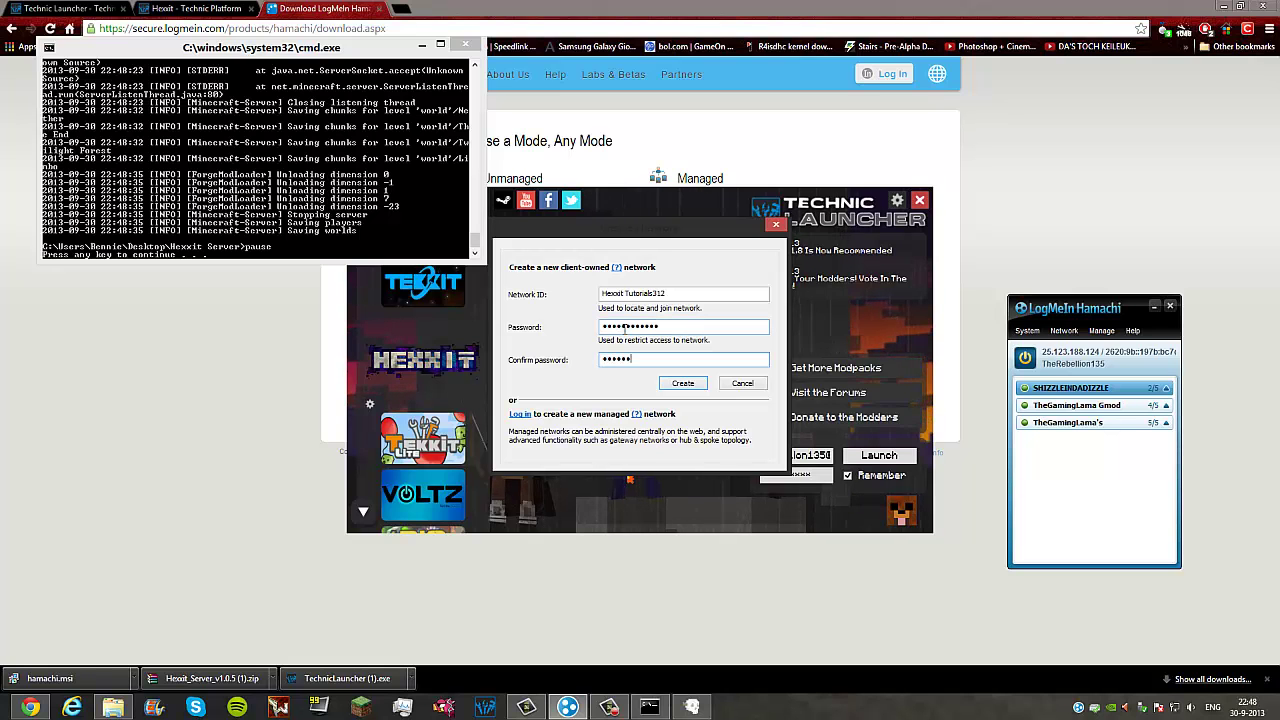
{"action": "type", "text": "itserver"}
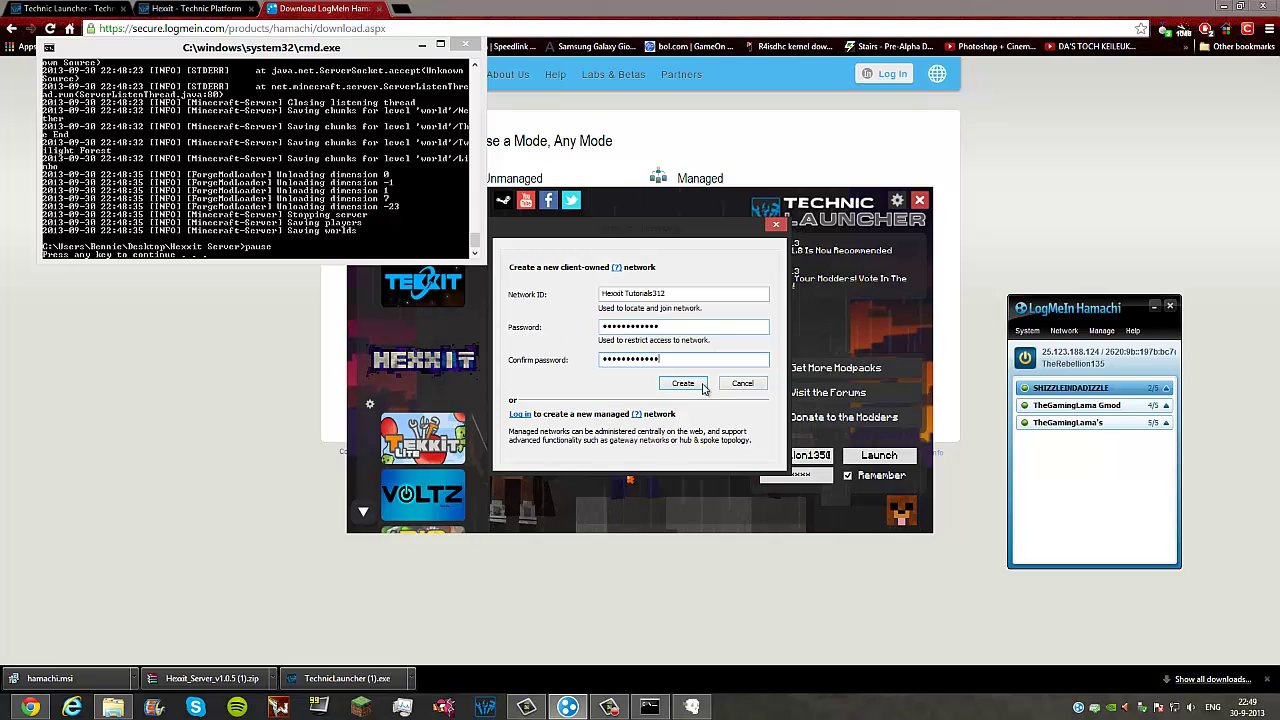
{"action": "left_click", "coordinate": [690, 385]}
Step: Close the paused server console window with Enter
{"action": "mouse_move", "coordinate": [1103, 393]}
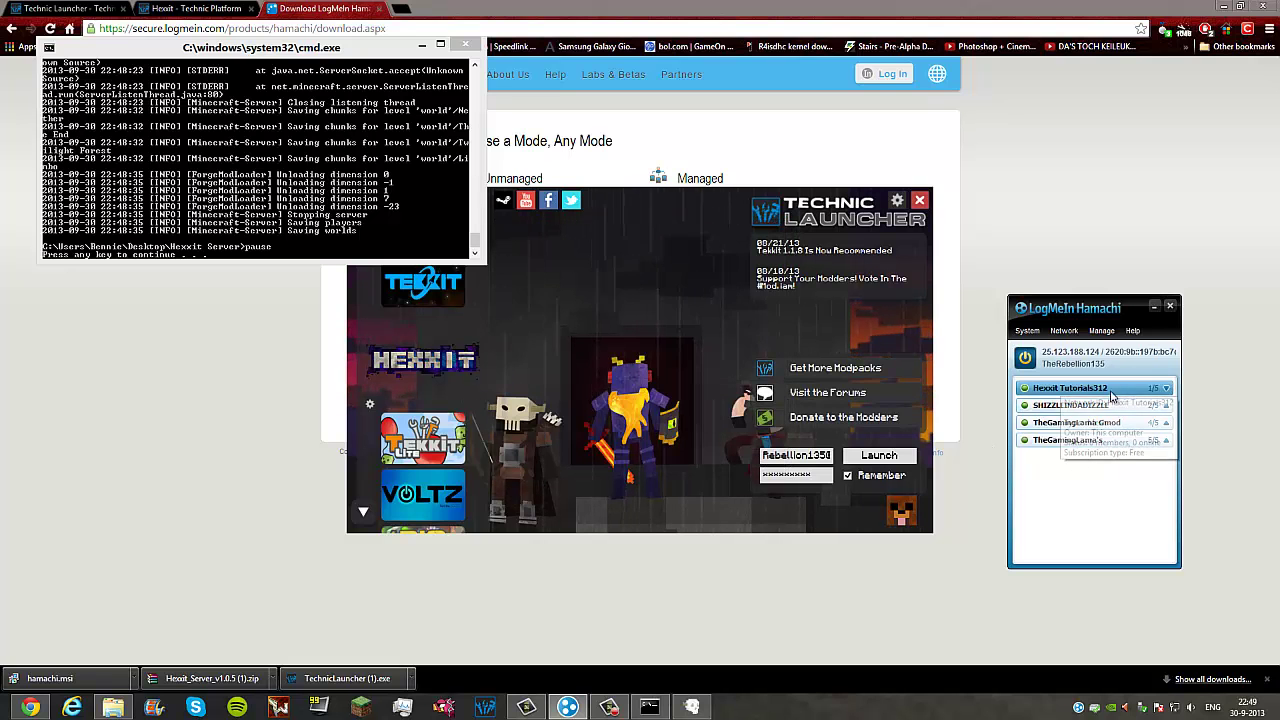
{"action": "left_click", "coordinate": [284, 238]}
{"action": "key", "text": "Return"}
Step: Launch the Hexxit.jar server GUI from the Hexxit Server folder and let it load
{"action": "left_click", "coordinate": [113, 707]}
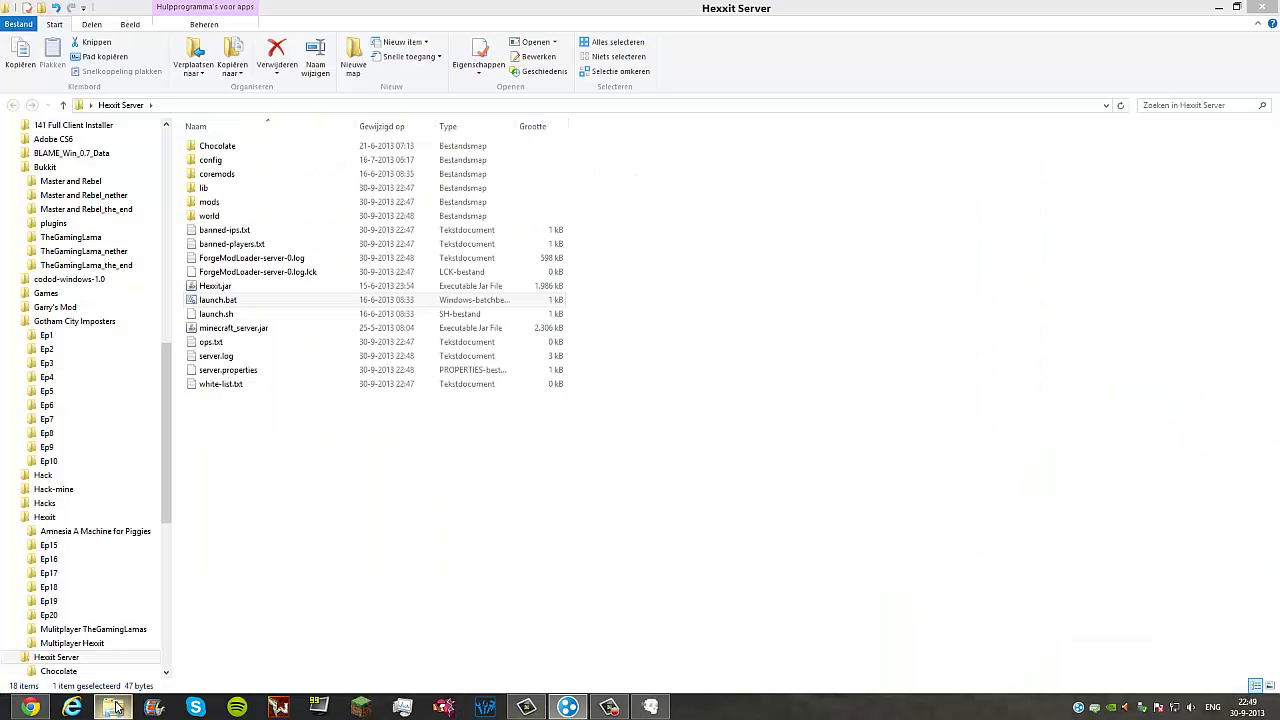
{"action": "left_click", "coordinate": [552, 288]}
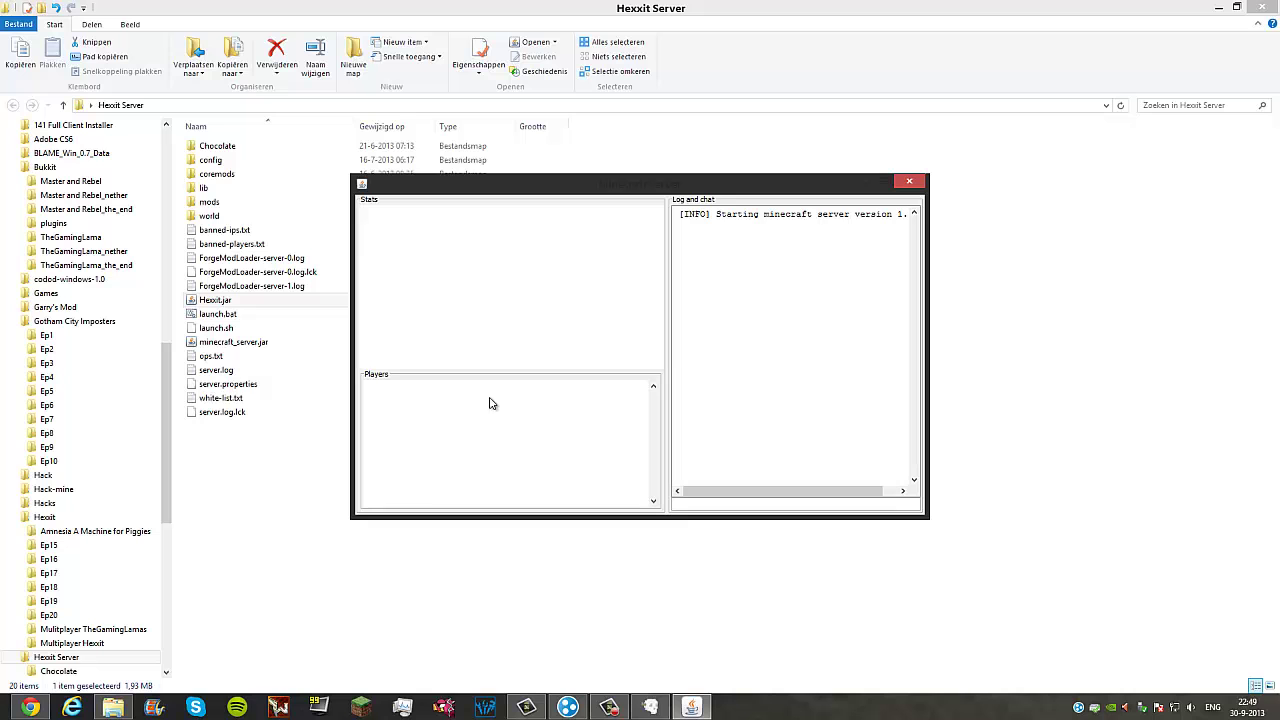
{"action": "mouse_move", "coordinate": [753, 494]}
{"action": "left_mouse_down"}
{"action": "mouse_move", "coordinate": [834, 491]}
{"action": "mouse_move", "coordinate": [716, 491]}
{"action": "mouse_move", "coordinate": [737, 494]}
{"action": "left_mouse_up"}
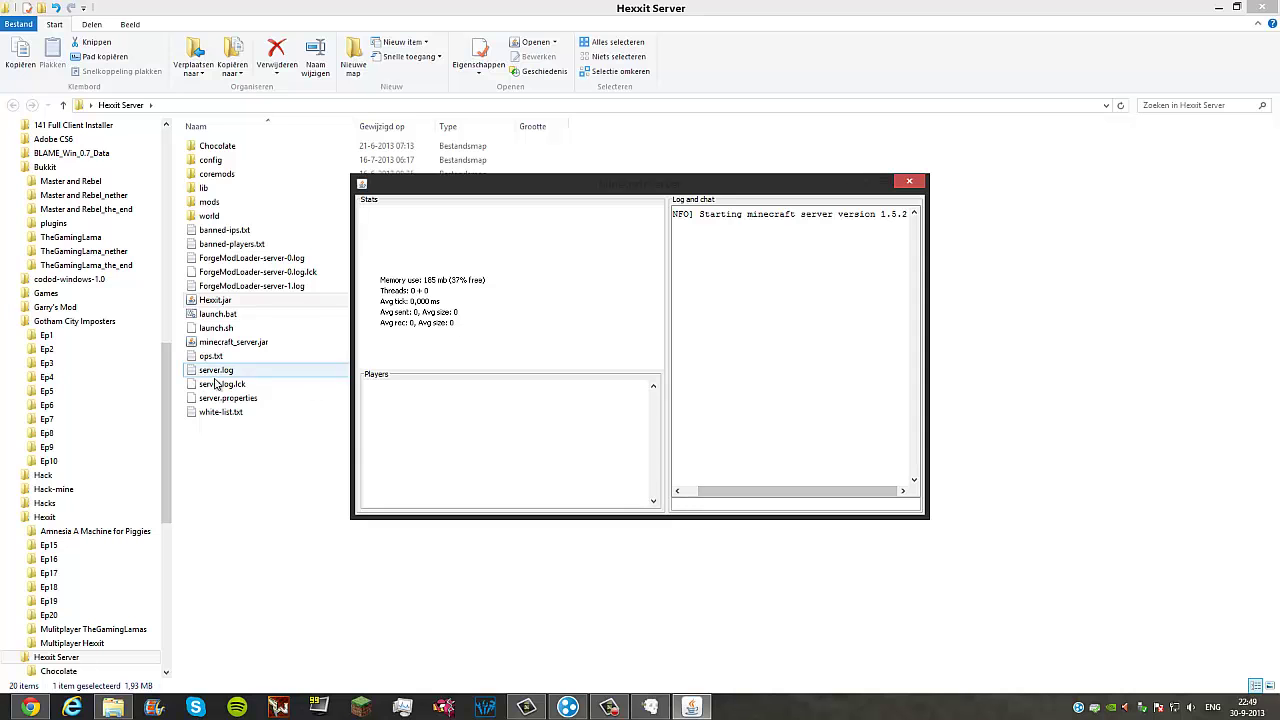
{"action": "left_click", "coordinate": [245, 400]}
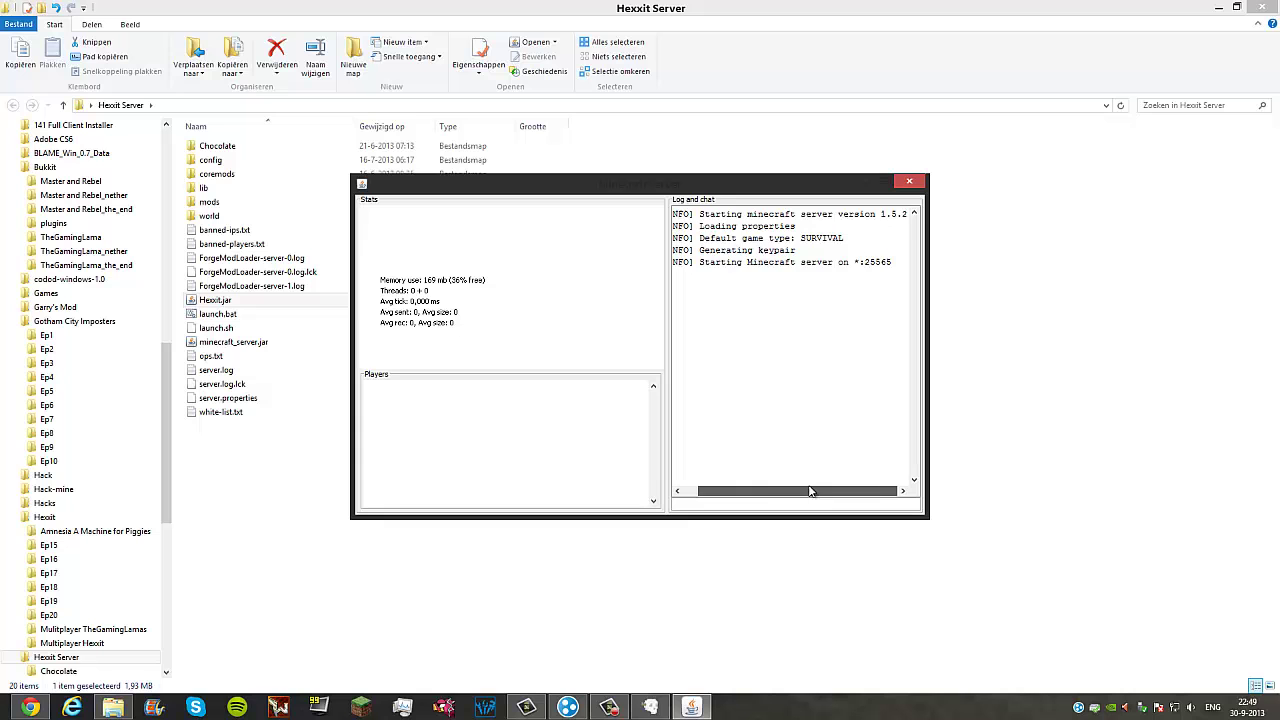
{"action": "left_click_drag", "start_coordinate": [796, 493], "coordinate": [776, 493]}
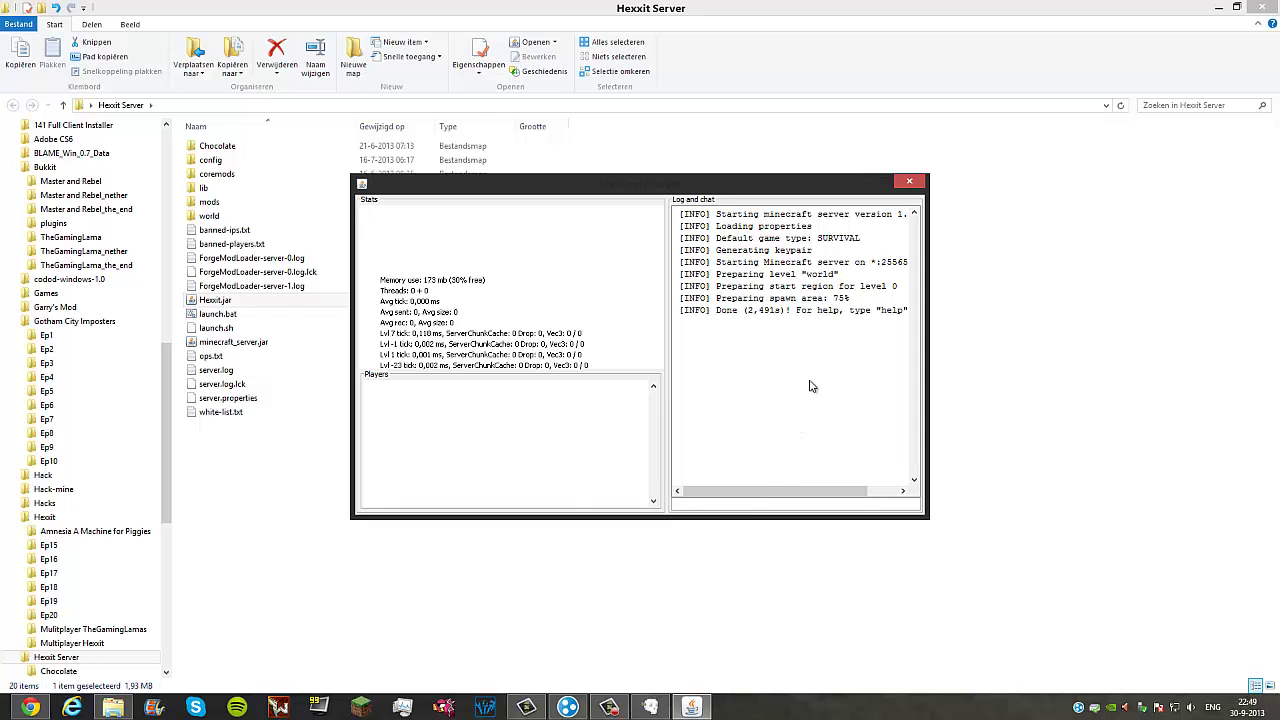
Step: Shut down the server by entering 'stop' in the GUI command field
{"action": "left_click", "coordinate": [718, 507]}
{"action": "type", "text": "stop"}
{"action": "key", "text": "Return"}
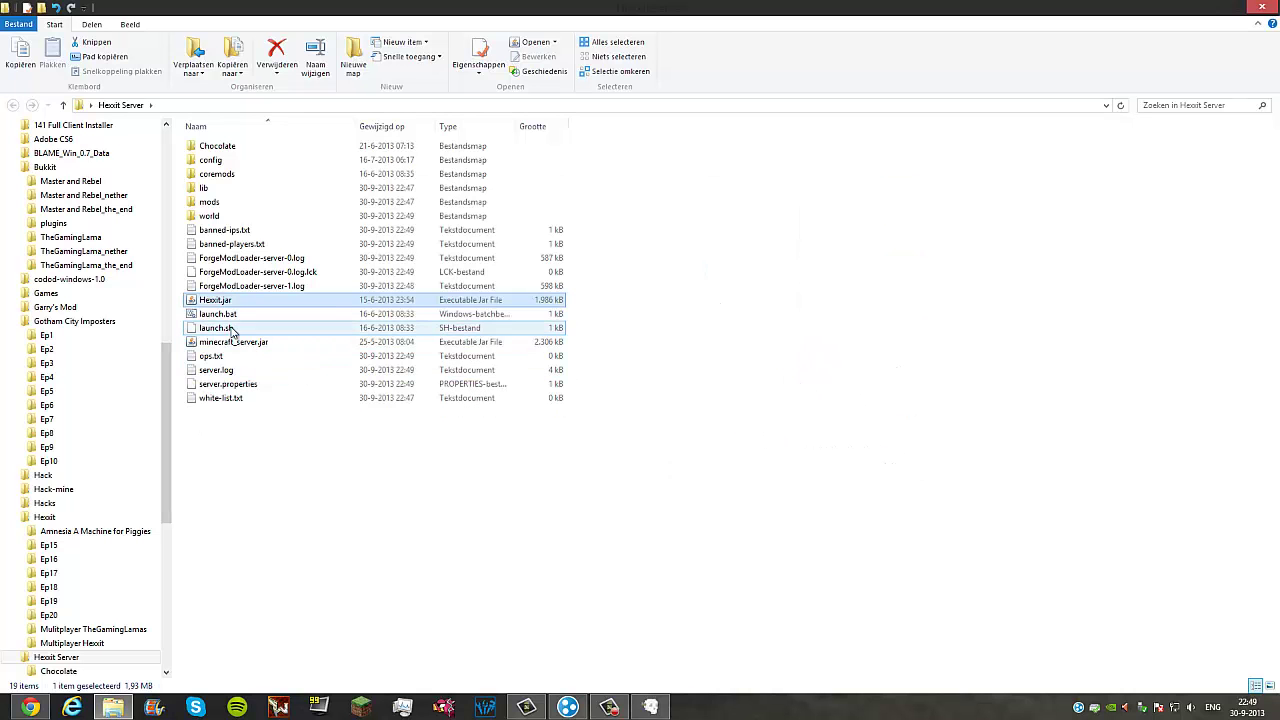
Step: Open server.properties with Edit with Notepad++, maximized, as the only tab
{"action": "left_click", "coordinate": [247, 384]}
{"action": "double_click", "coordinate": [247, 384]}
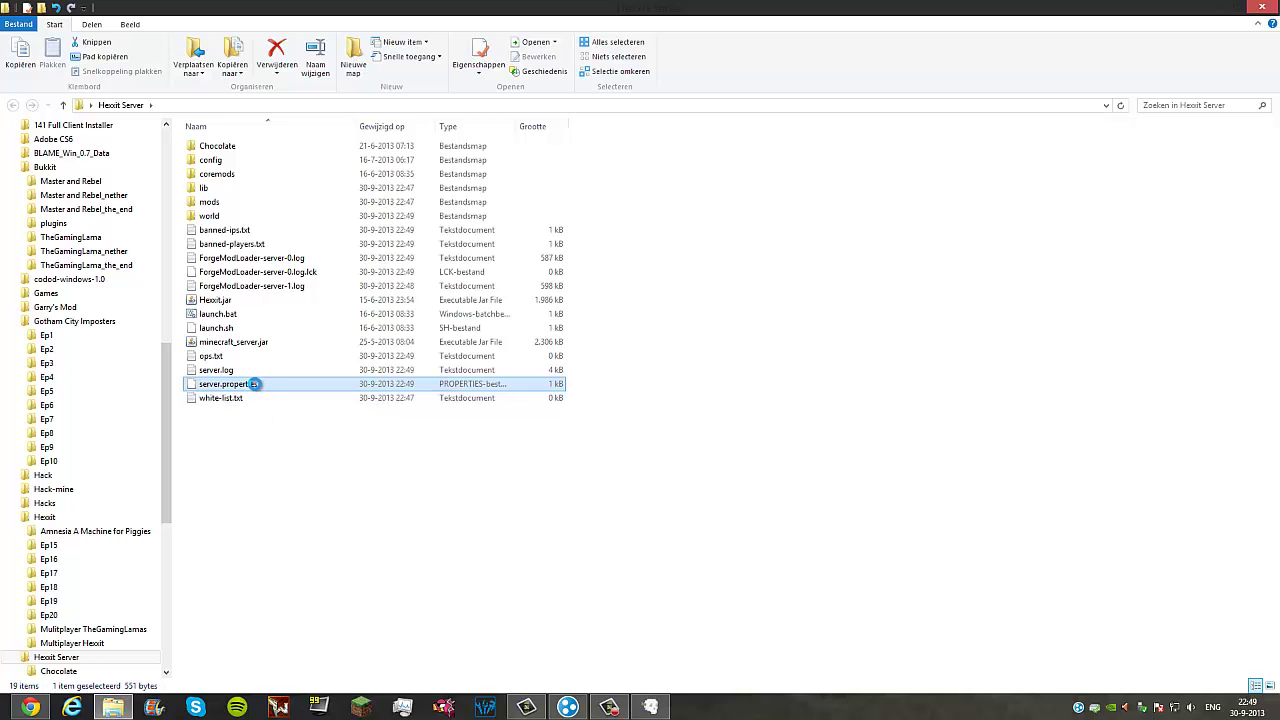
{"action": "right_click", "coordinate": [249, 384]}
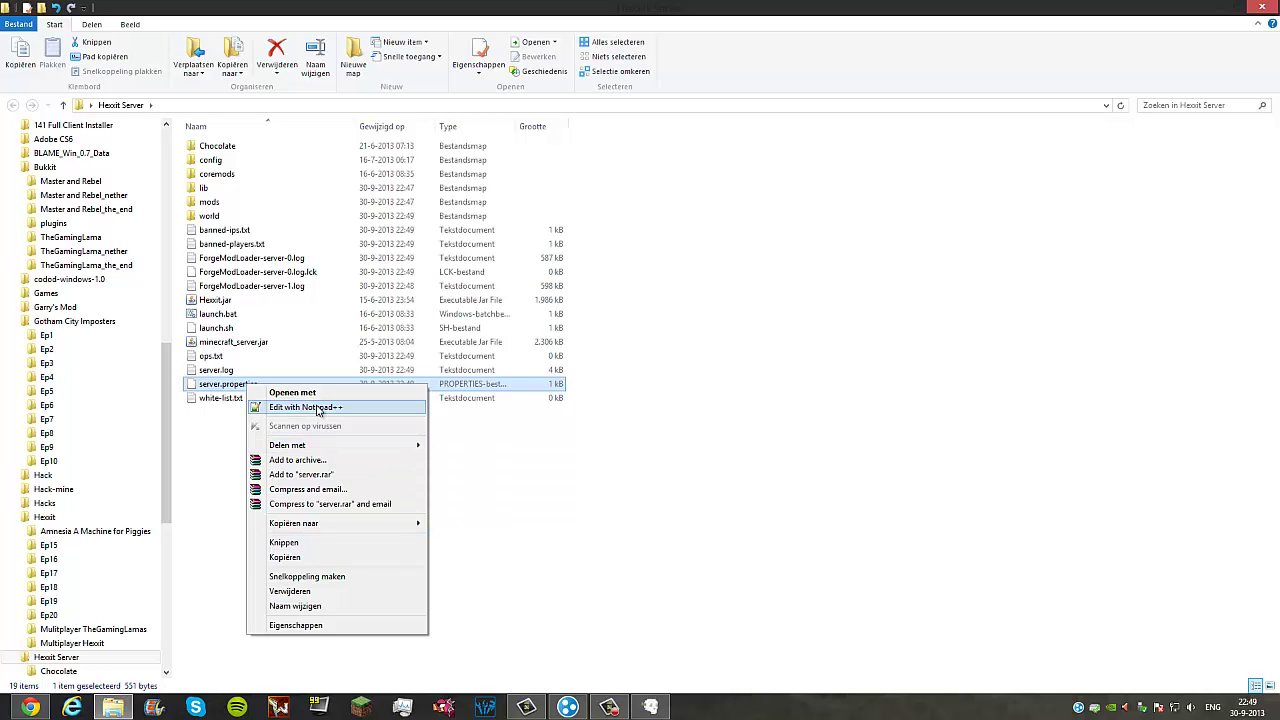
{"action": "left_click", "coordinate": [317, 408]}
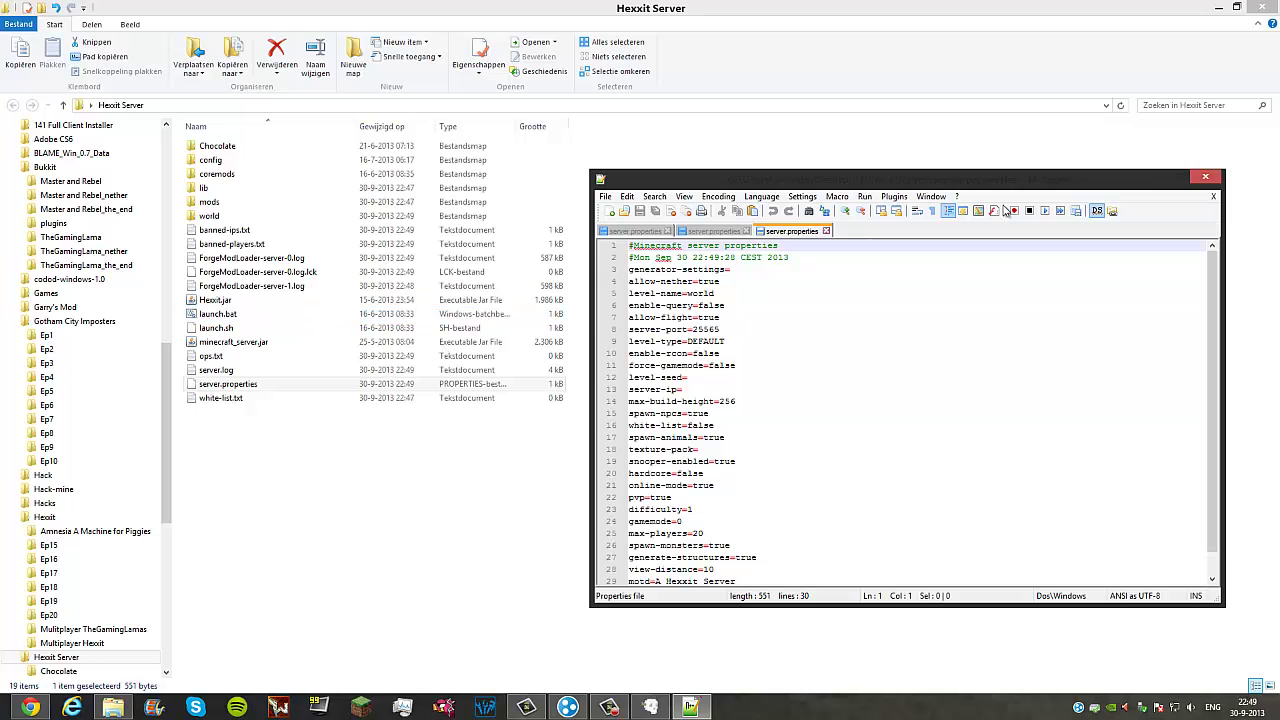
{"action": "left_click", "coordinate": [1176, 176]}
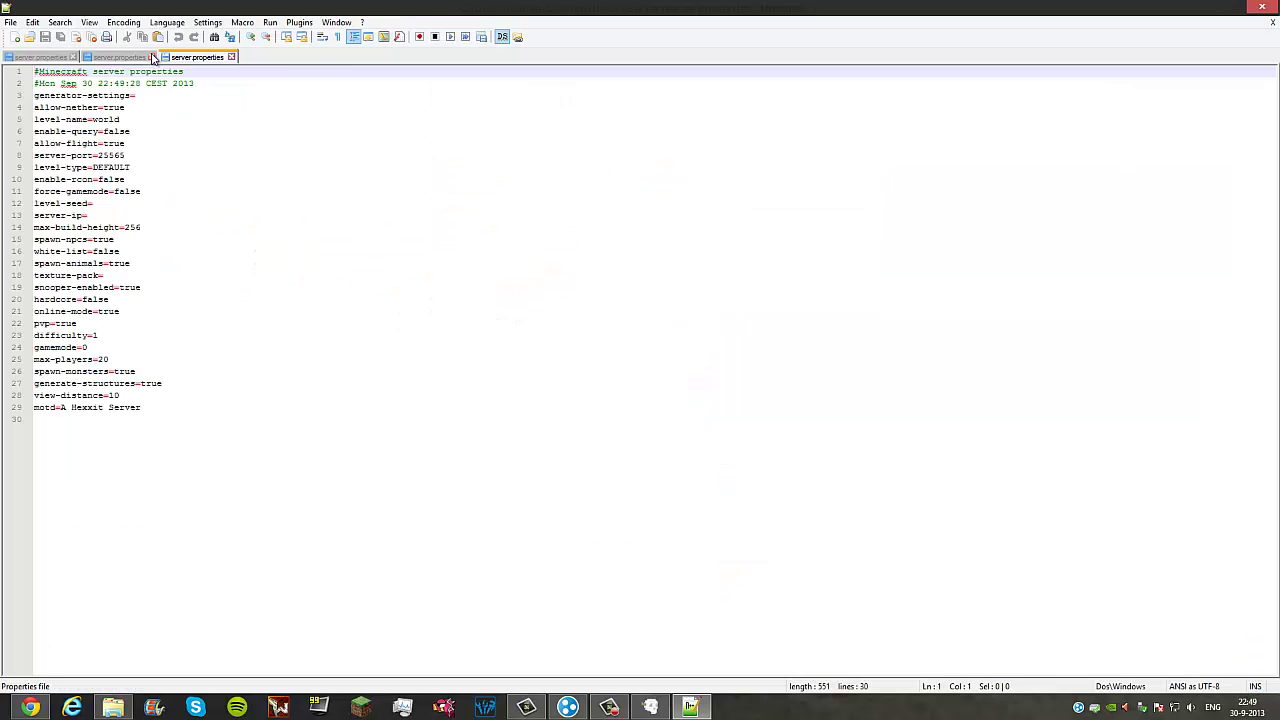
{"action": "left_click", "coordinate": [153, 57]}
{"action": "left_click", "coordinate": [73, 57]}
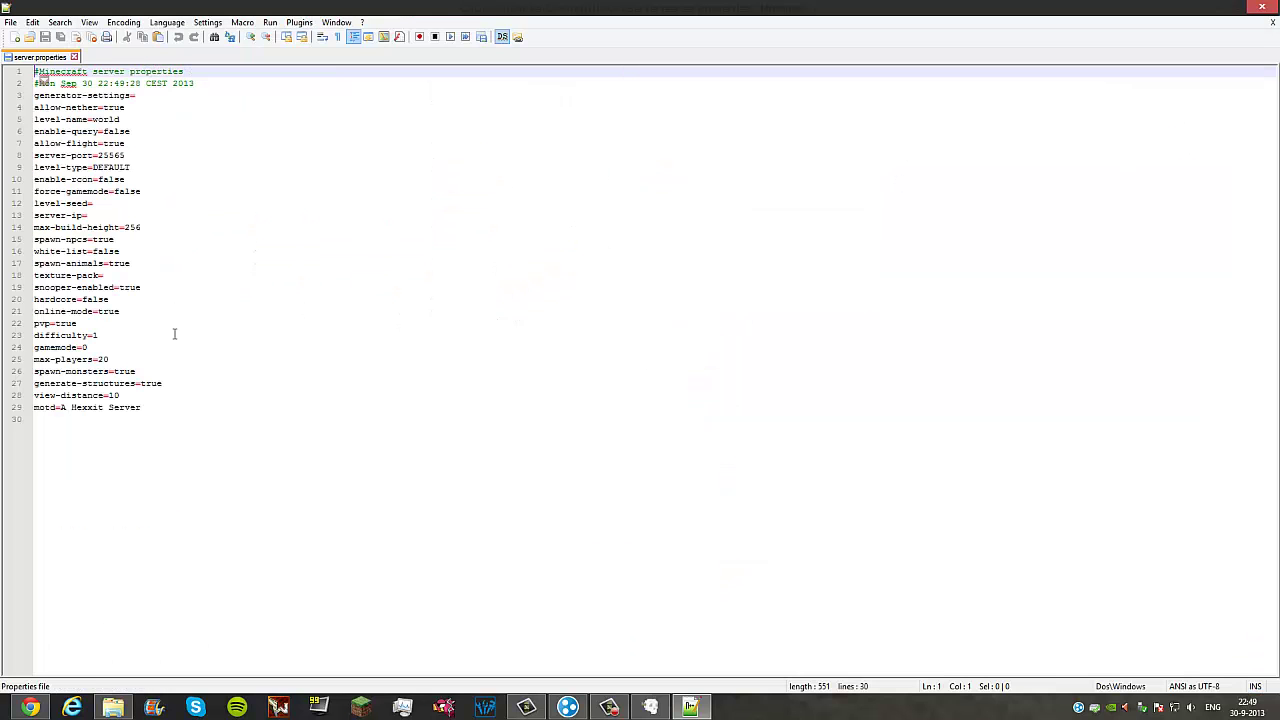
Step: Review the motd, level-name, allow-flight and server-port (25565) lines of server.properties
{"action": "left_click", "coordinate": [148, 408]}
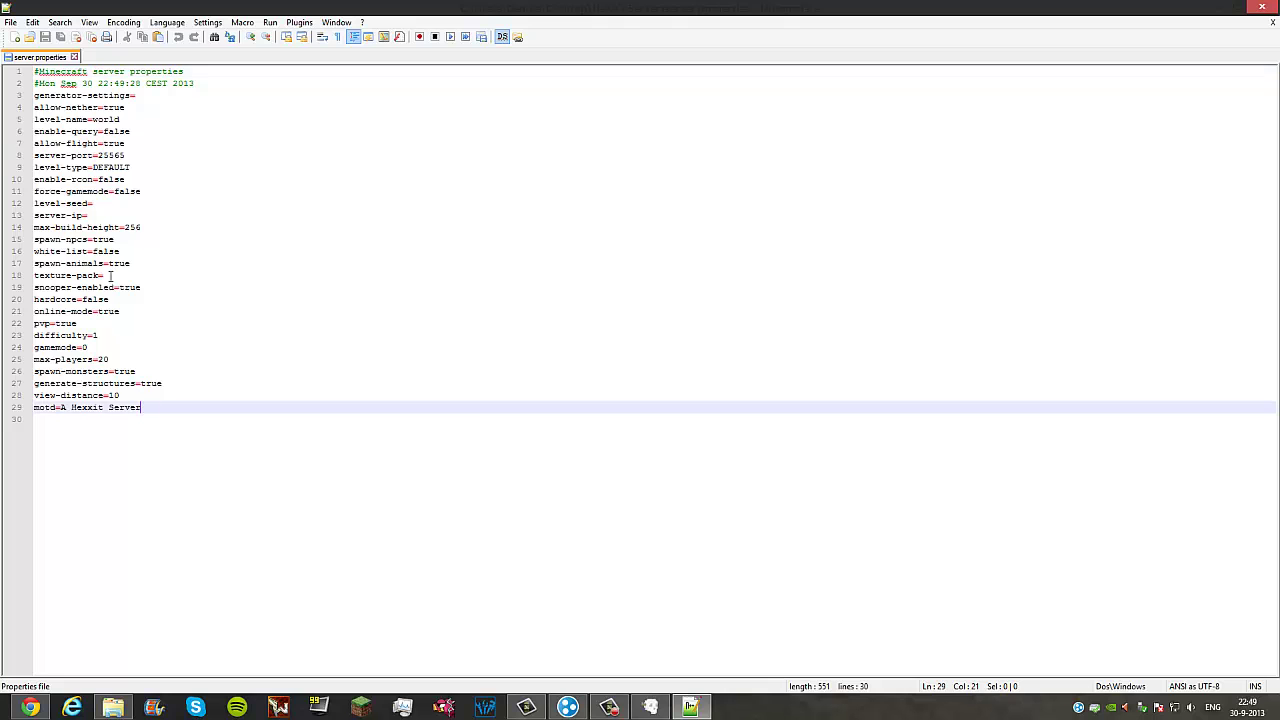
{"action": "left_click", "coordinate": [150, 96]}
{"action": "left_click", "coordinate": [128, 107]}
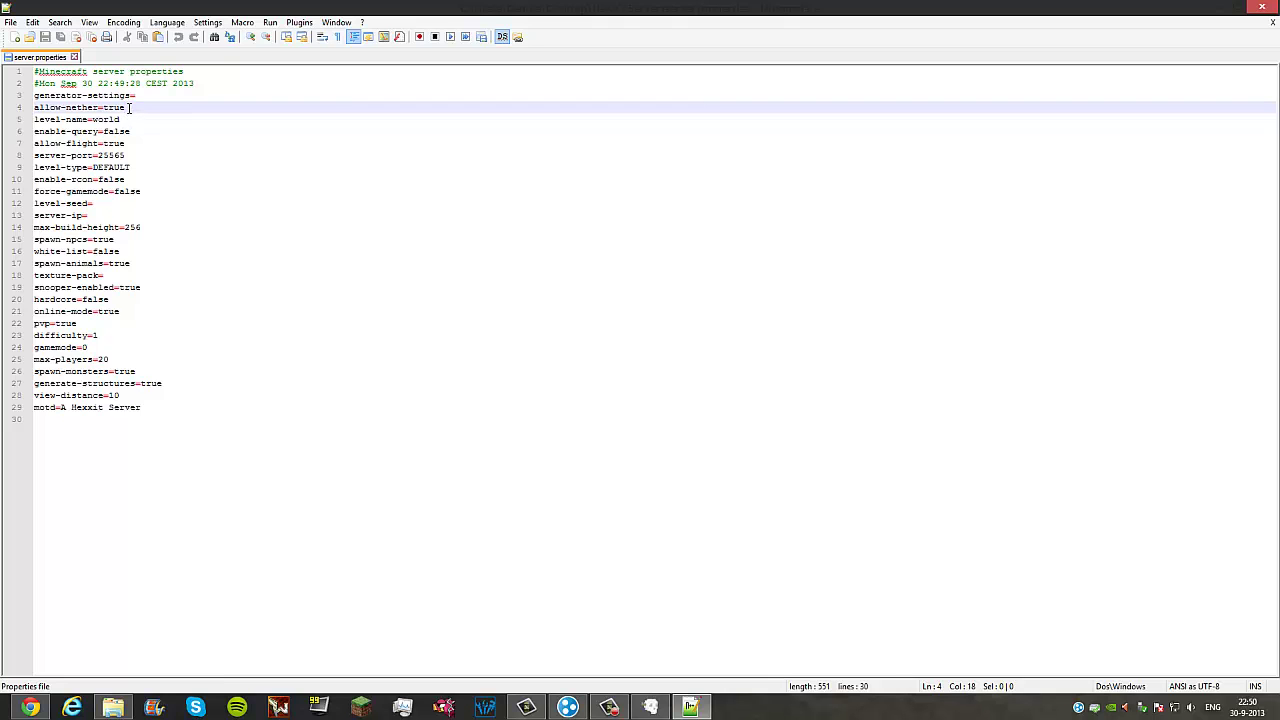
{"action": "left_click", "coordinate": [127, 119]}
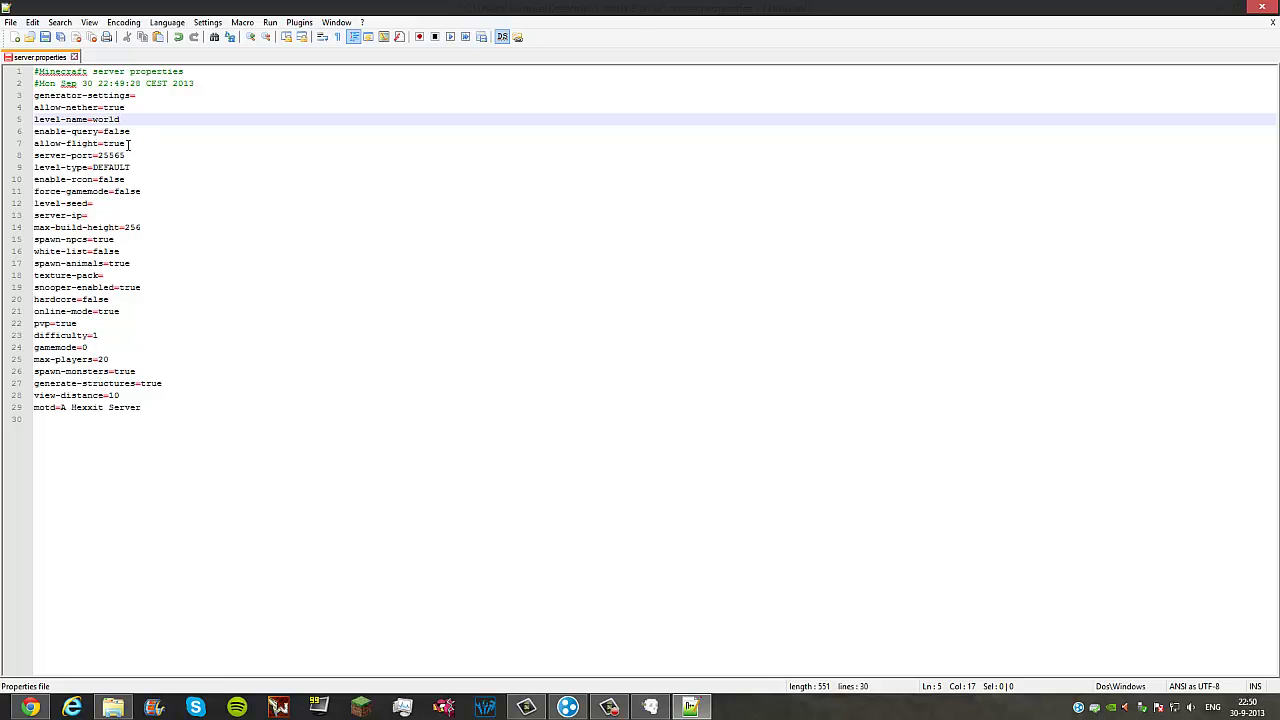
{"action": "left_click", "coordinate": [128, 145]}
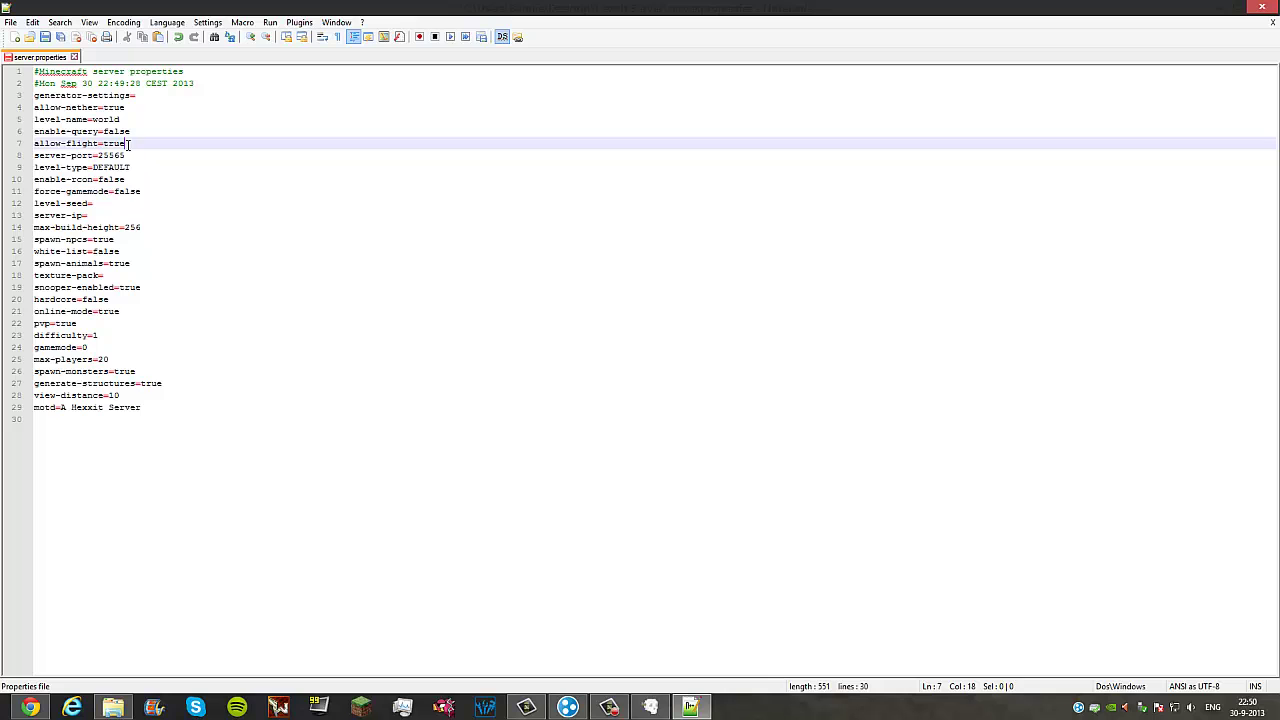
{"action": "left_click", "coordinate": [141, 155]}
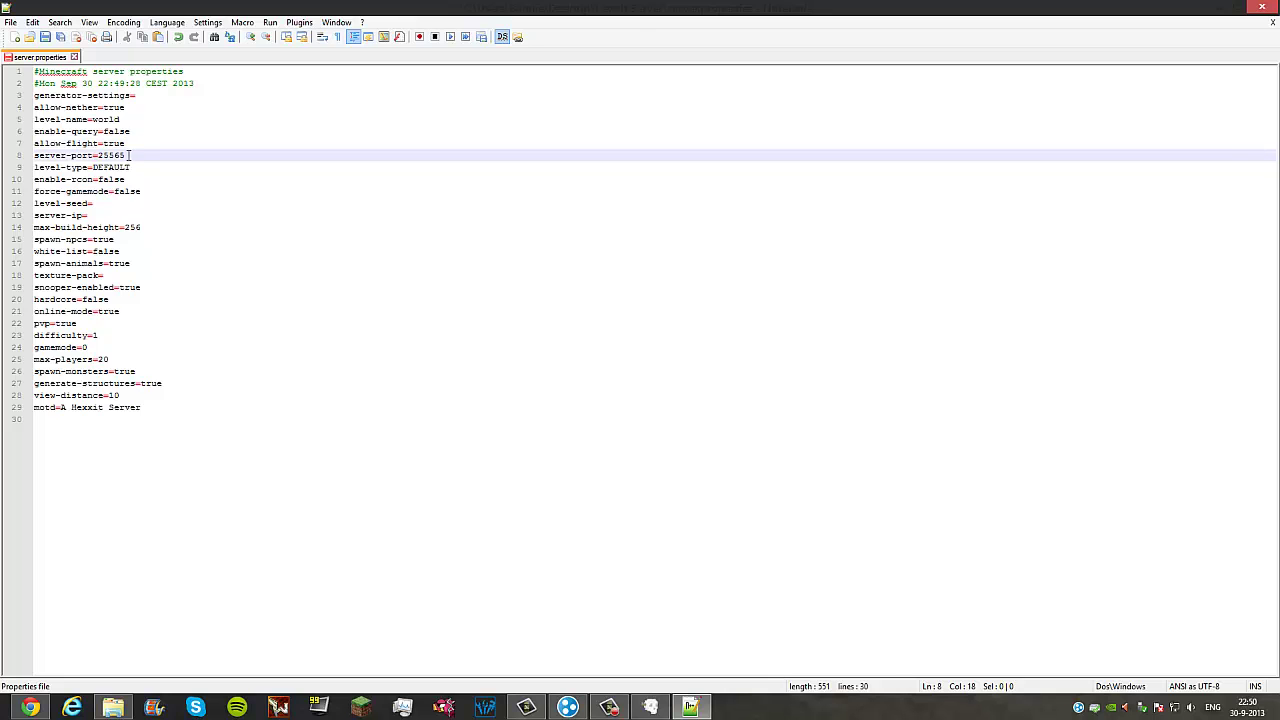
{"action": "mouse_move", "coordinate": [134, 156]}
{"action": "left_mouse_down"}
{"action": "mouse_move", "coordinate": [100, 156]}
{"action": "mouse_move", "coordinate": [139, 162]}
{"action": "left_mouse_up"}
Step: Try level-seed 802051878 then clear it, and put the cursor at server-ip= with Hamachi showing
{"action": "left_click", "coordinate": [140, 168]}
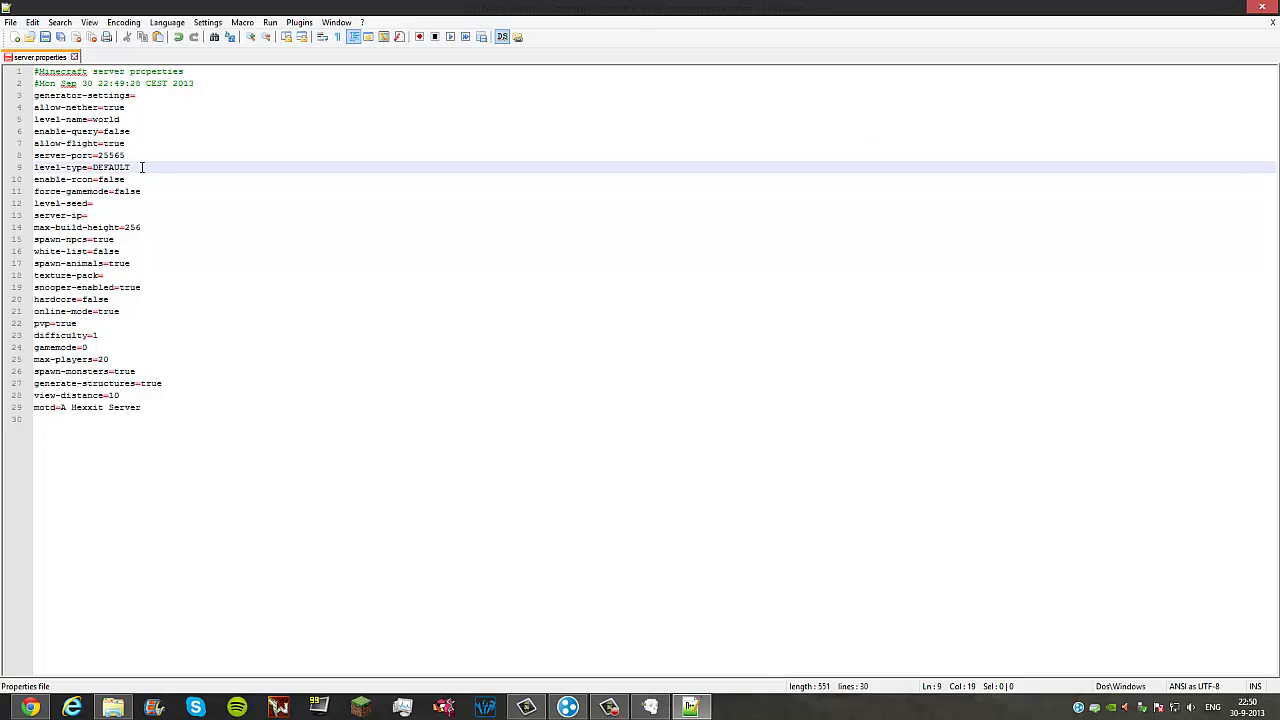
{"action": "left_click", "coordinate": [141, 191]}
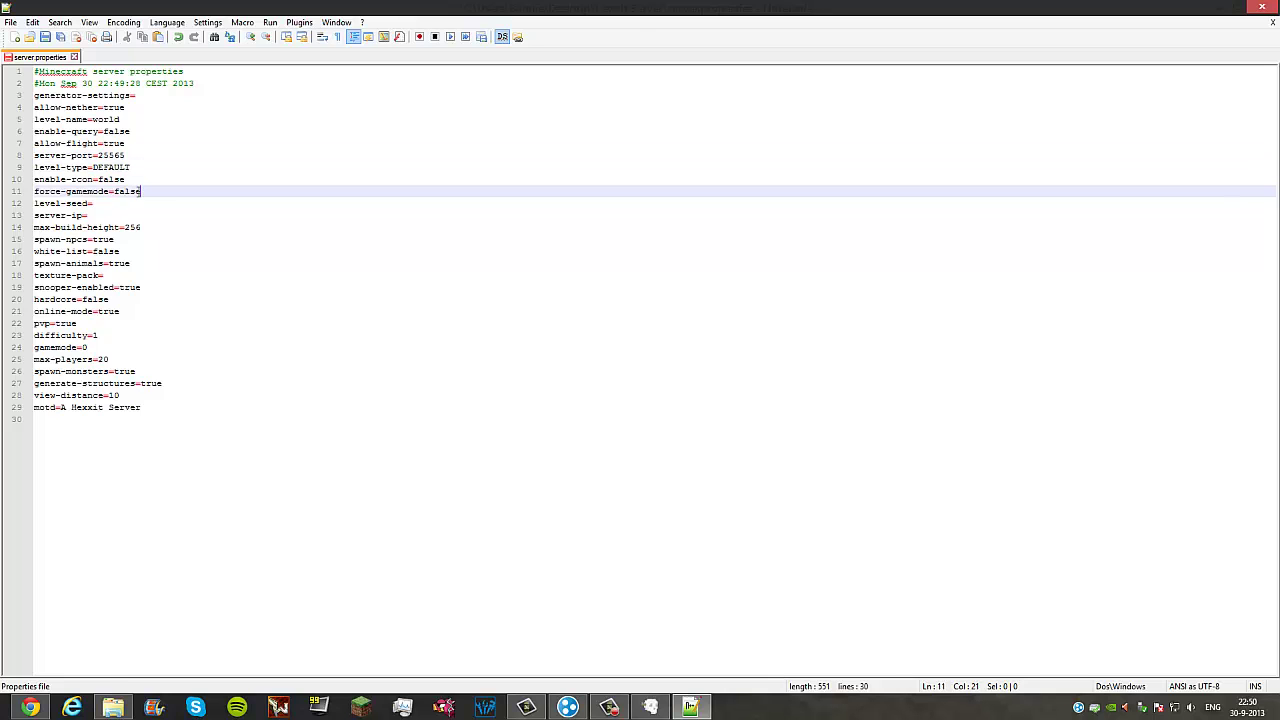
{"action": "left_click", "coordinate": [102, 205]}
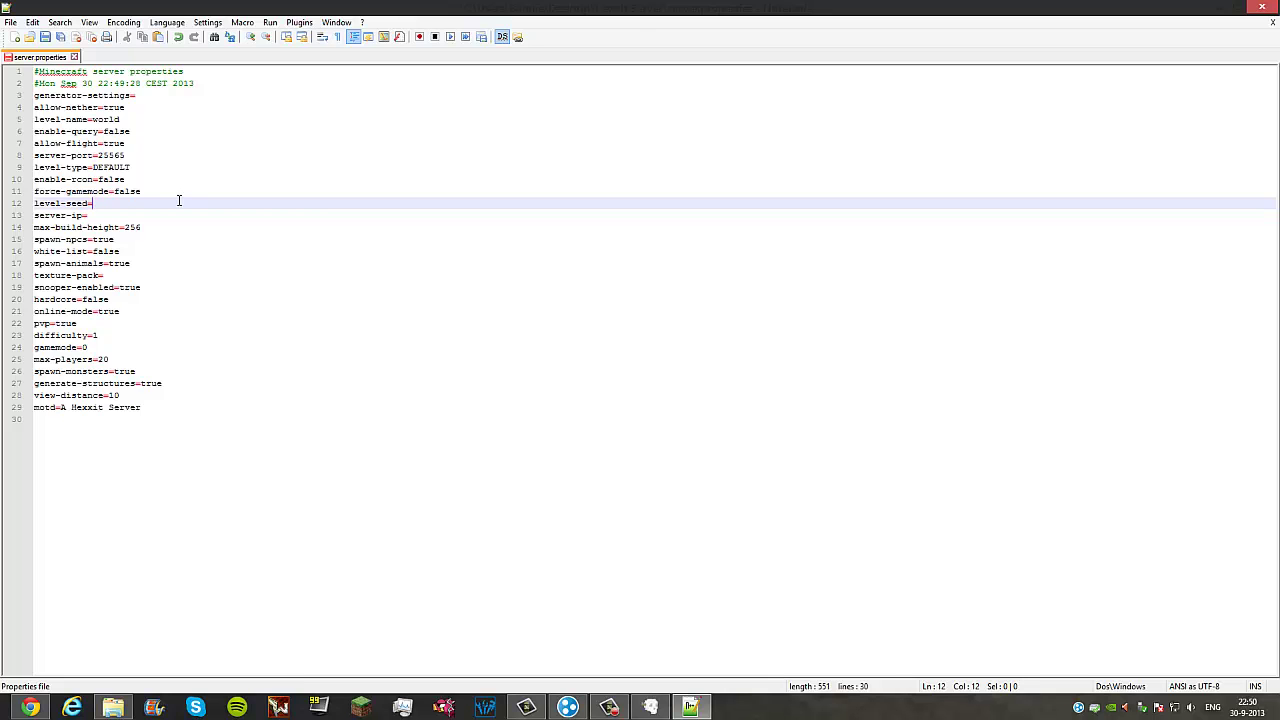
{"action": "type", "text": "8020518785556885"}
{"action": "key", "text": "ctrl+BackSpace"}
{"action": "left_click", "coordinate": [117, 219]}
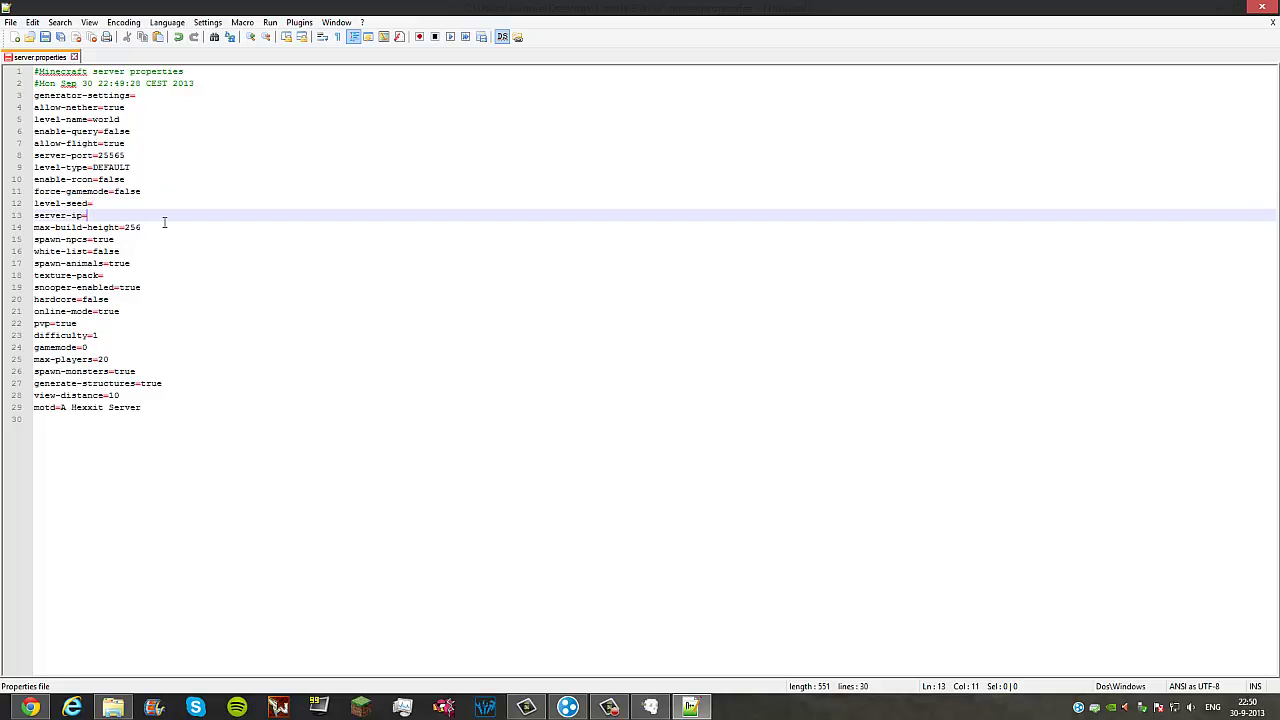
{"action": "left_click", "coordinate": [567, 707]}
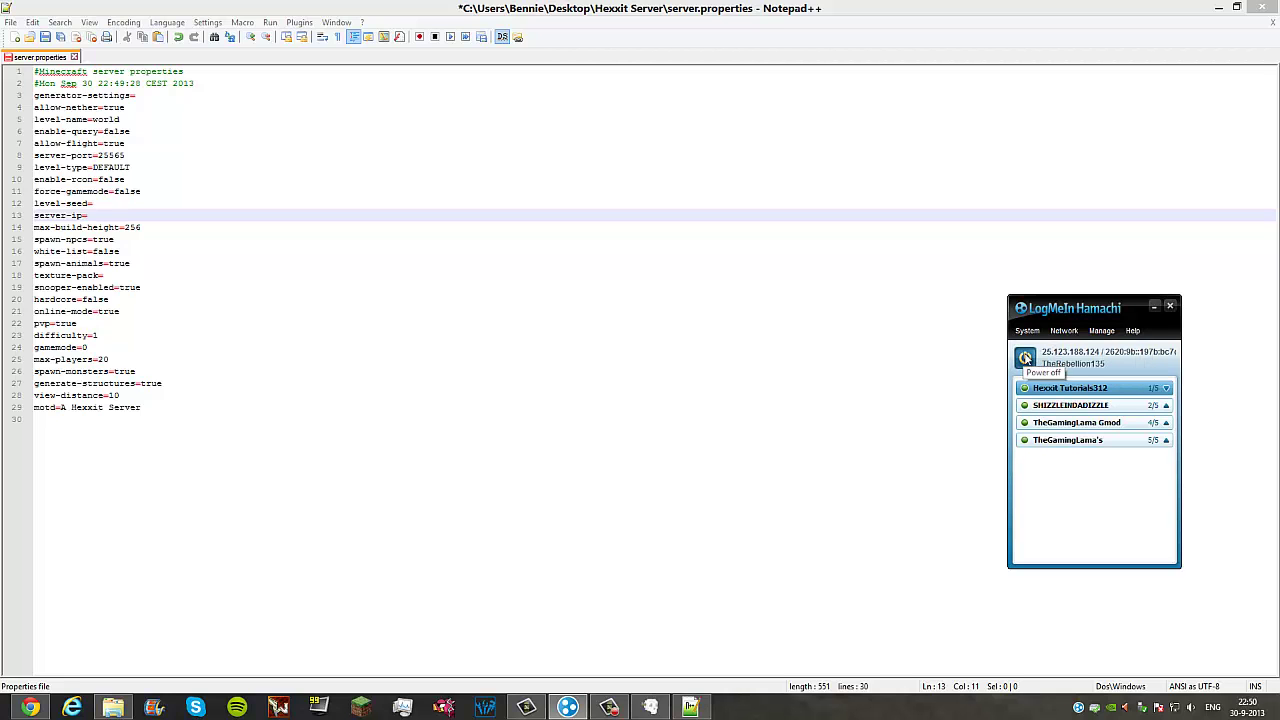
Step: Copy Hamachi's IPv4 address and paste it after server-ip= in server.properties
{"action": "left_click", "coordinate": [1050, 355]}
{"action": "left_click", "coordinate": [1058, 359]}
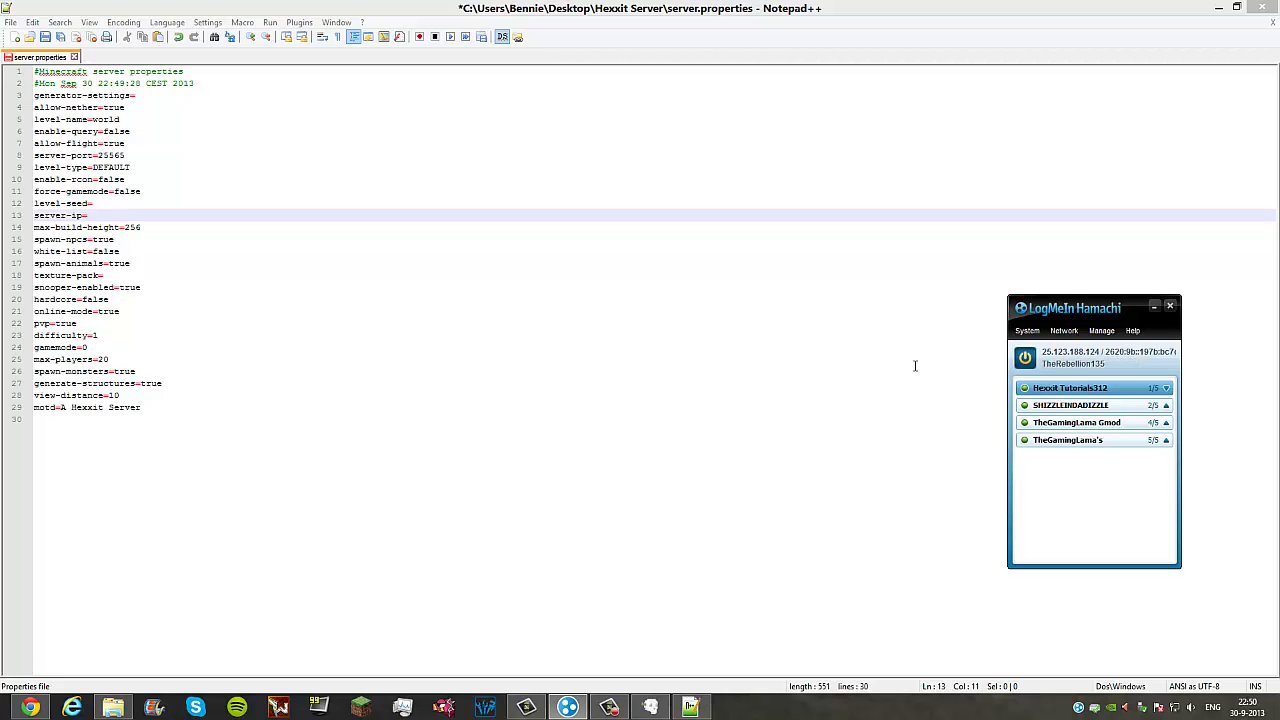
{"action": "left_click", "coordinate": [125, 218]}
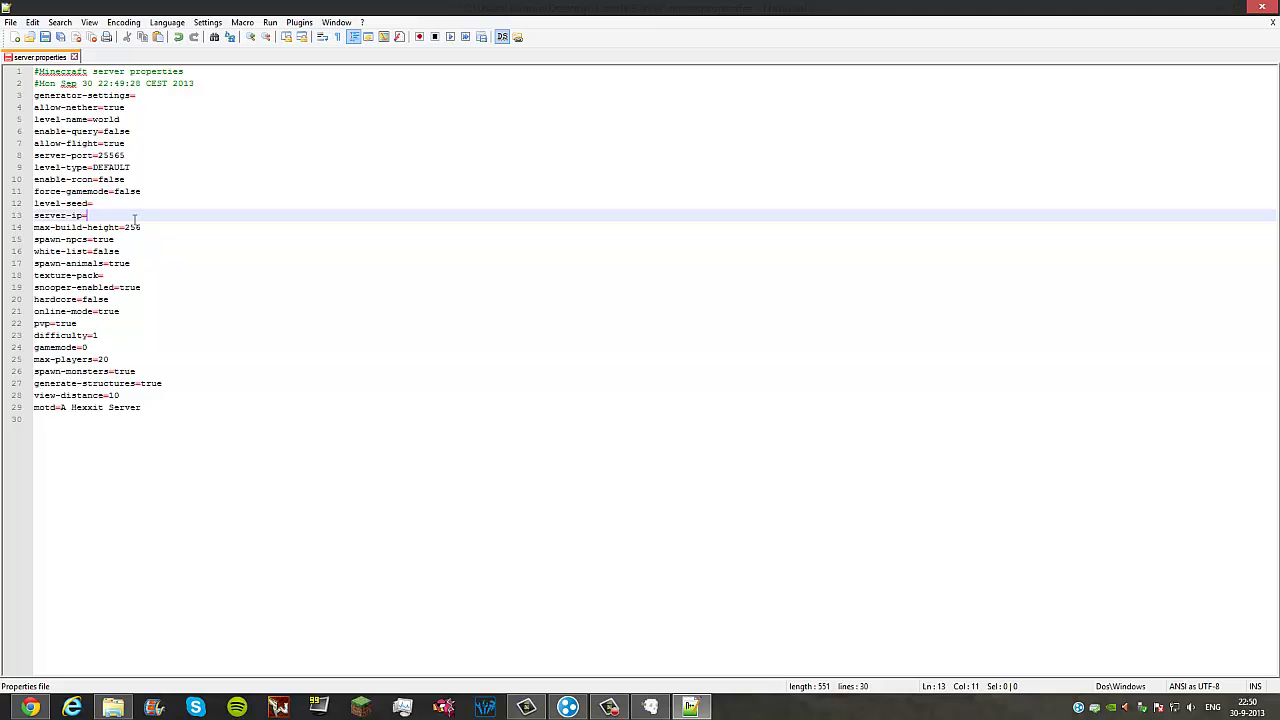
{"action": "type", "text": "25.123.108.124"}
{"action": "left_click", "coordinate": [104, 227]}
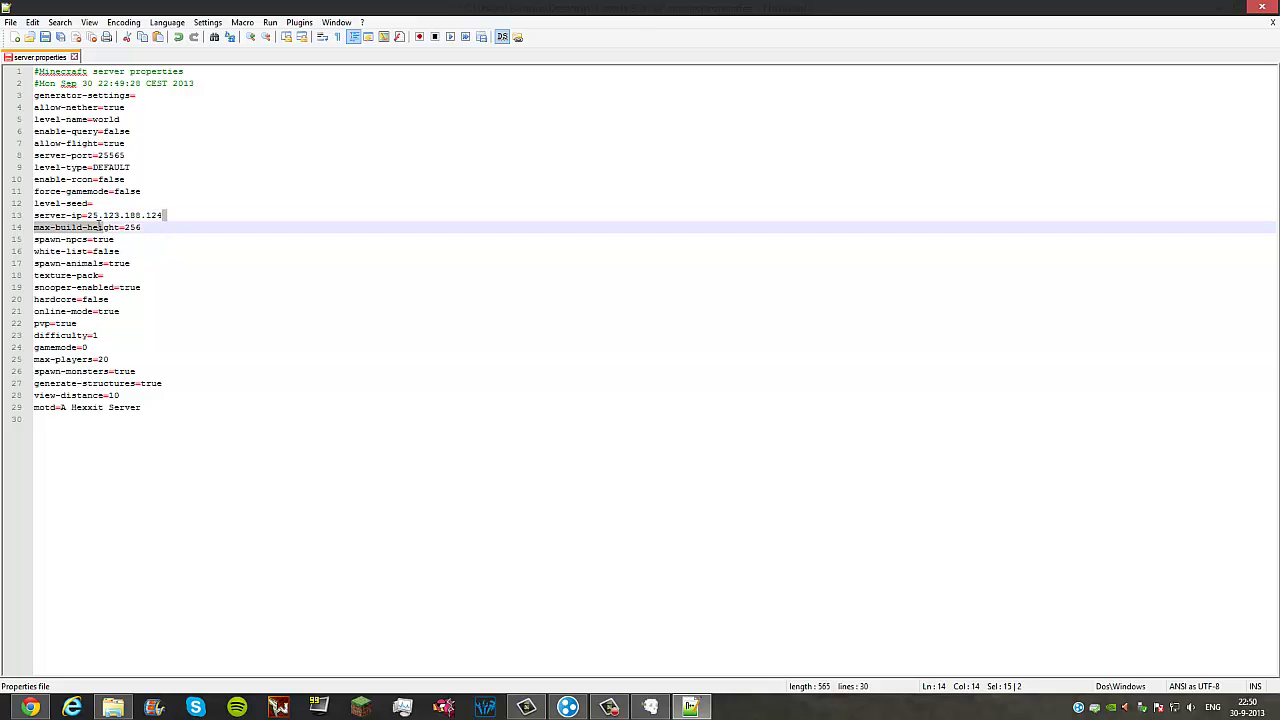
{"action": "left_click_drag", "start_coordinate": [163, 215], "coordinate": [88, 215]}
{"action": "left_click", "coordinate": [163, 231]}
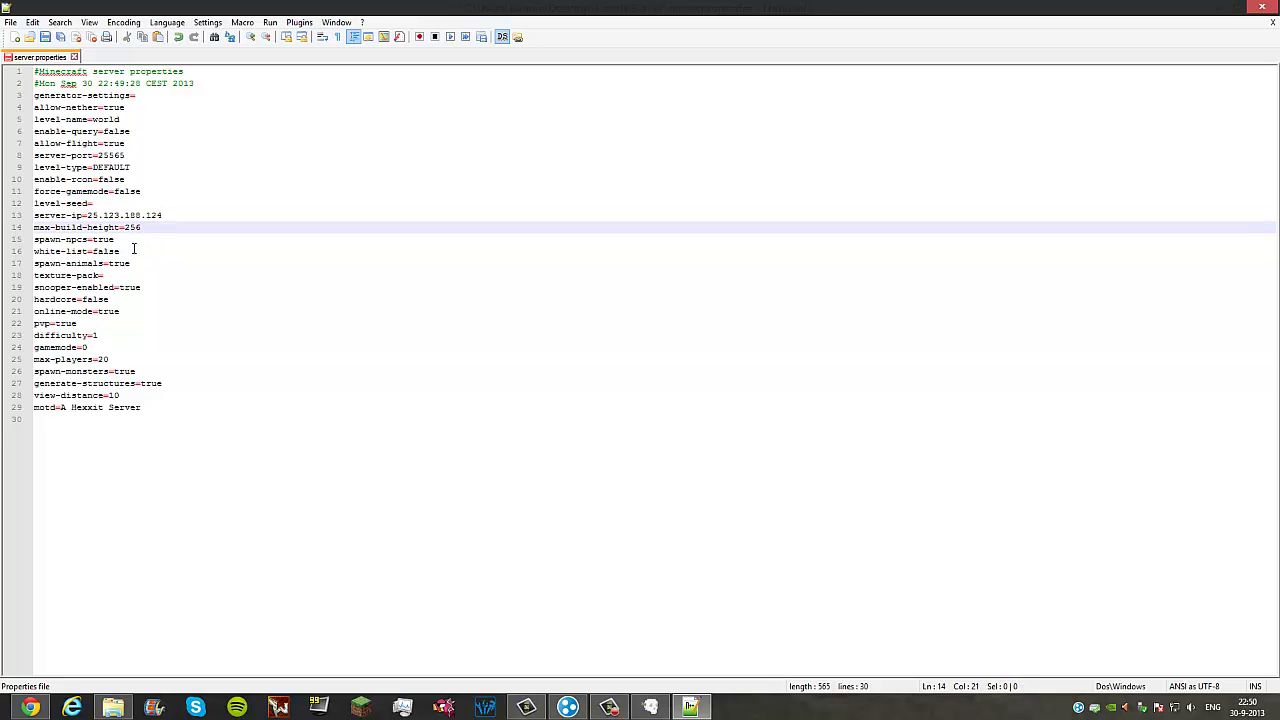
Step: Replace the motd 'A Hexxit Server' with DolpinEatingGoat, then save and close Notepad++
{"action": "left_click", "coordinate": [134, 265]}
{"action": "left_click", "coordinate": [116, 333]}
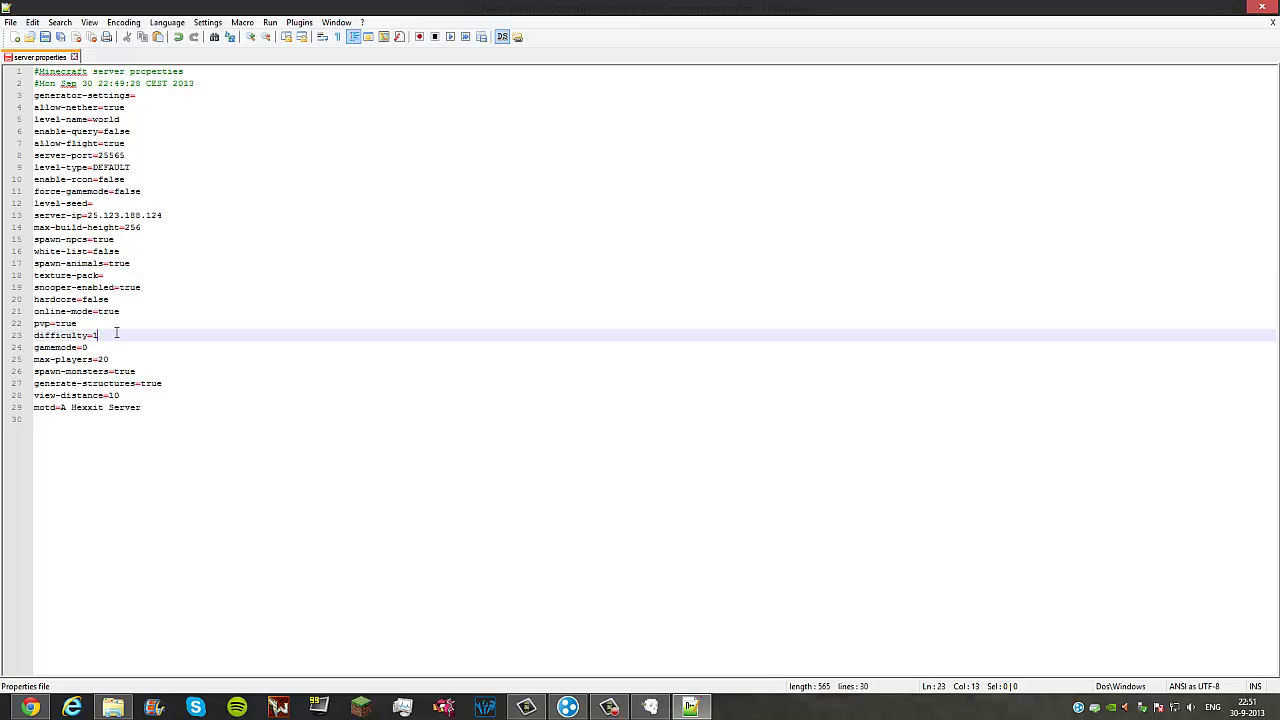
{"action": "left_click_drag", "start_coordinate": [145, 407], "coordinate": [62, 408]}
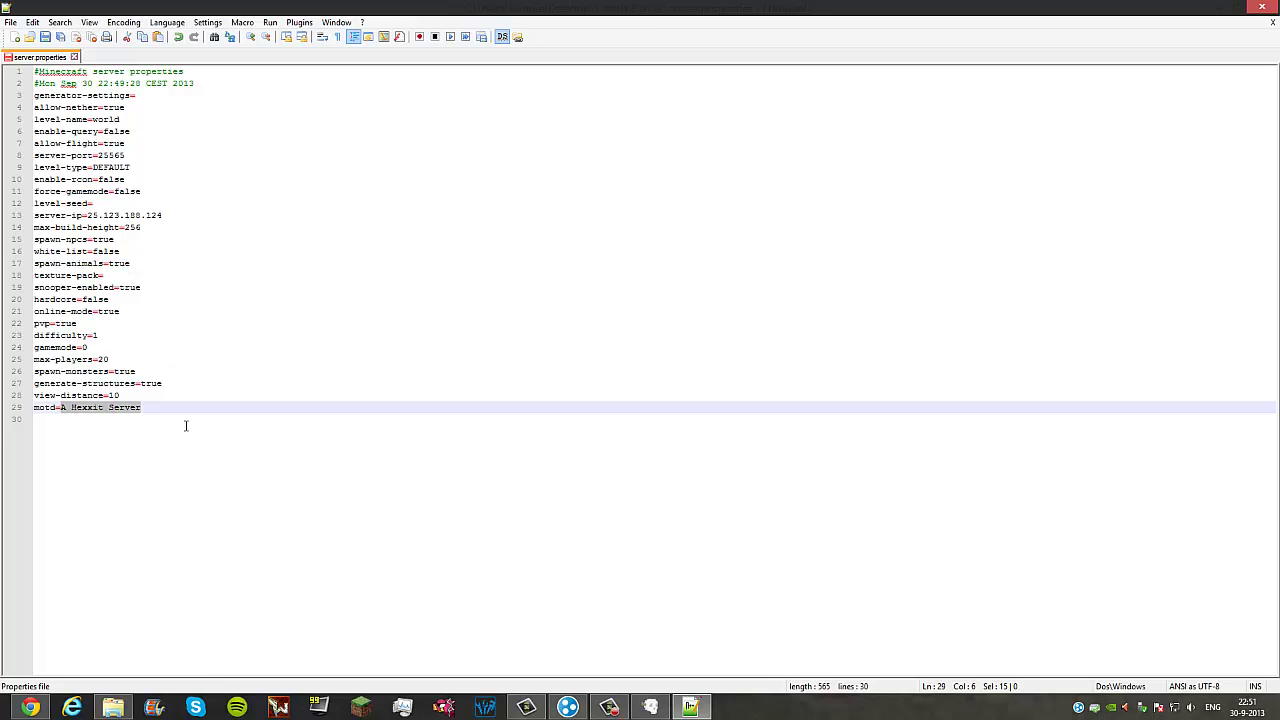
{"action": "type", "text": "DolpinEatingGoat"}
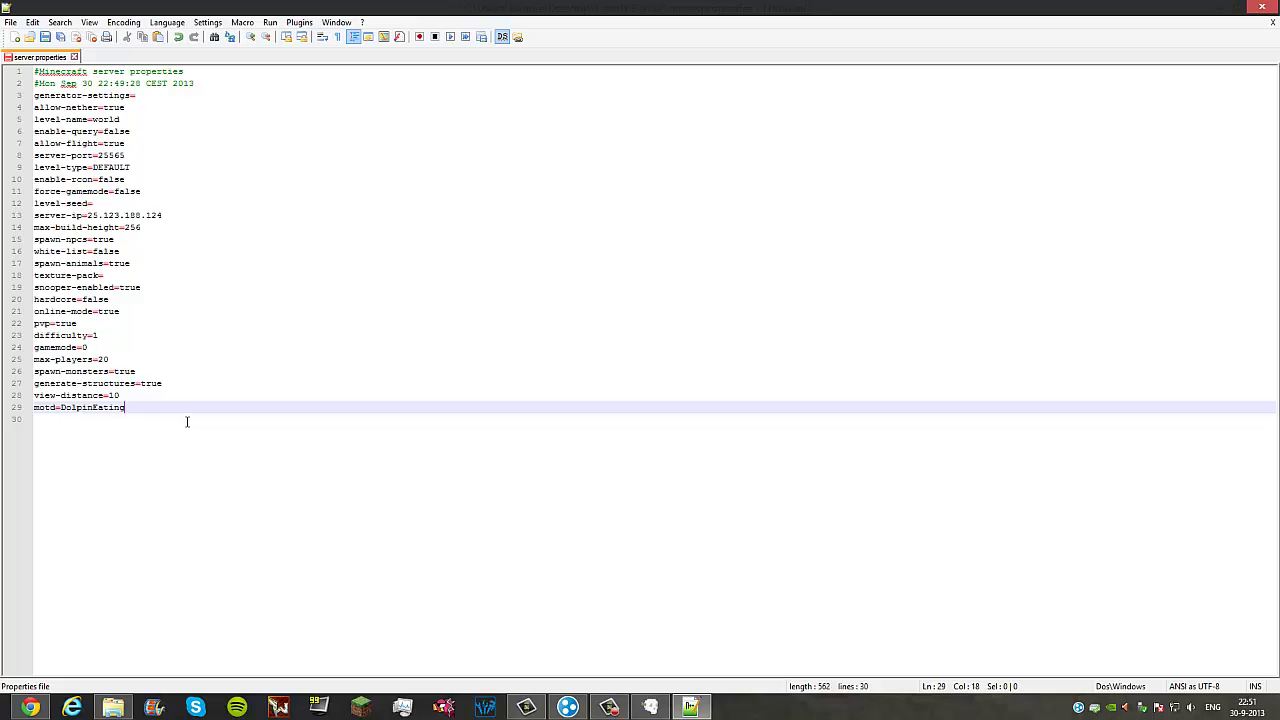
{"action": "left_click", "coordinate": [45, 36]}
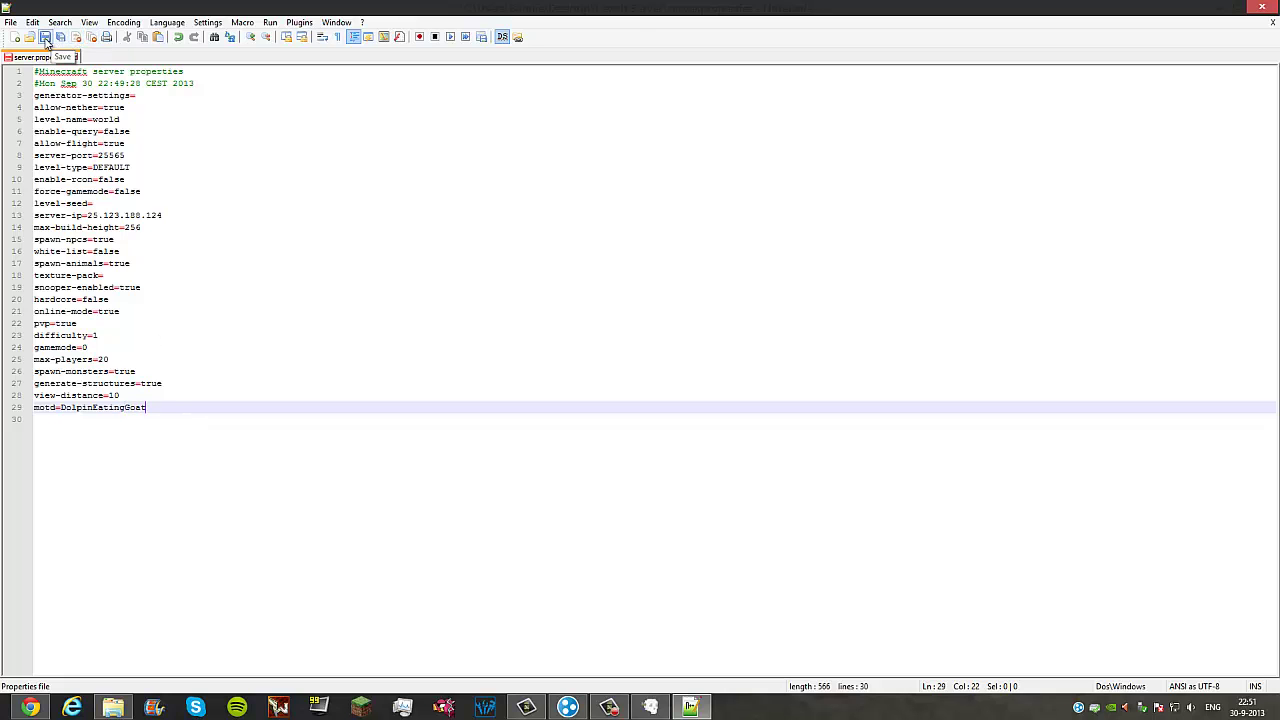
{"action": "left_click", "coordinate": [1260, 7]}
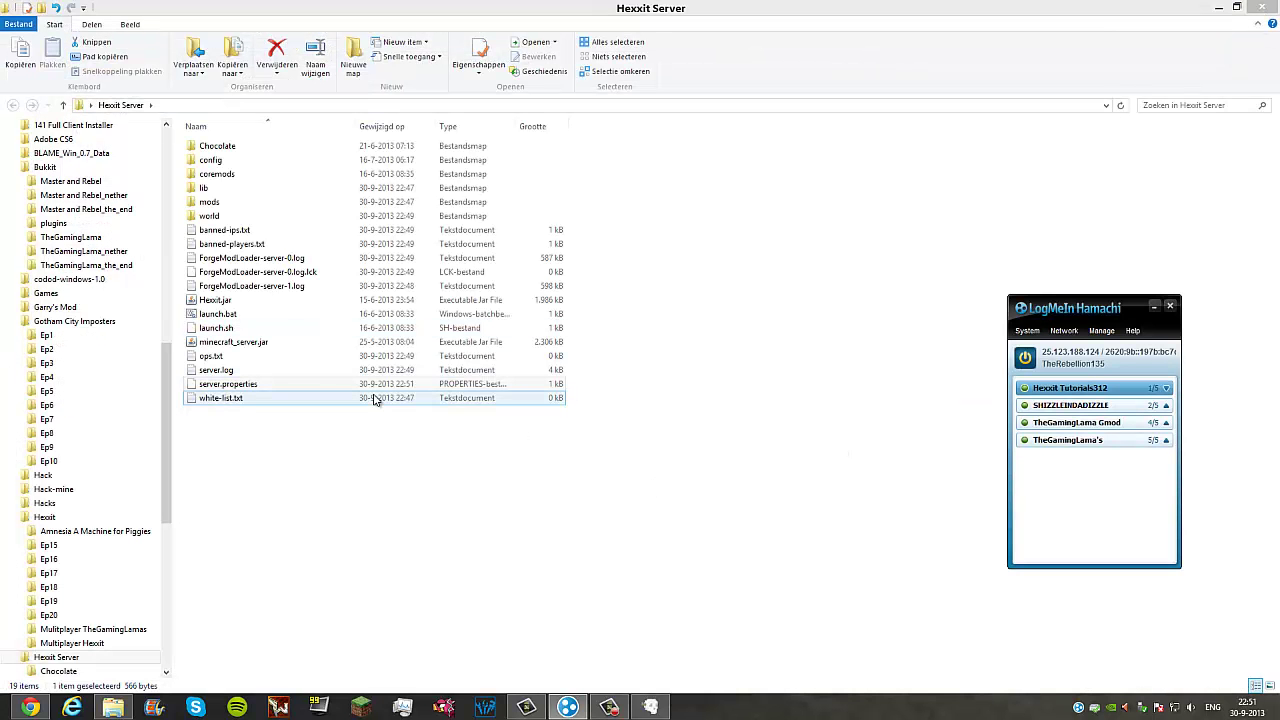
Step: Run Hexxit.jar to start the server, then launch the Hexxit client beside the server log
{"action": "double_click", "coordinate": [216, 301]}
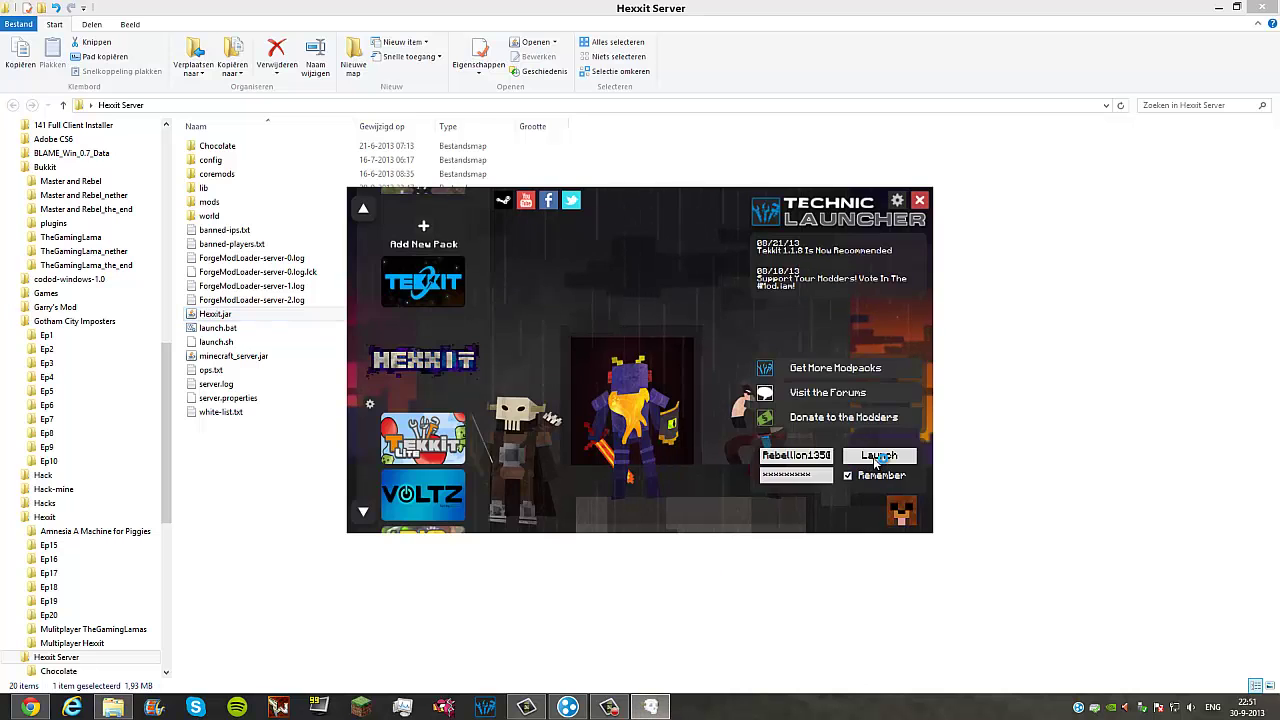
{"action": "left_click_drag", "start_coordinate": [692, 183], "coordinate": [422, 135]}
{"action": "left_click", "coordinate": [879, 455]}
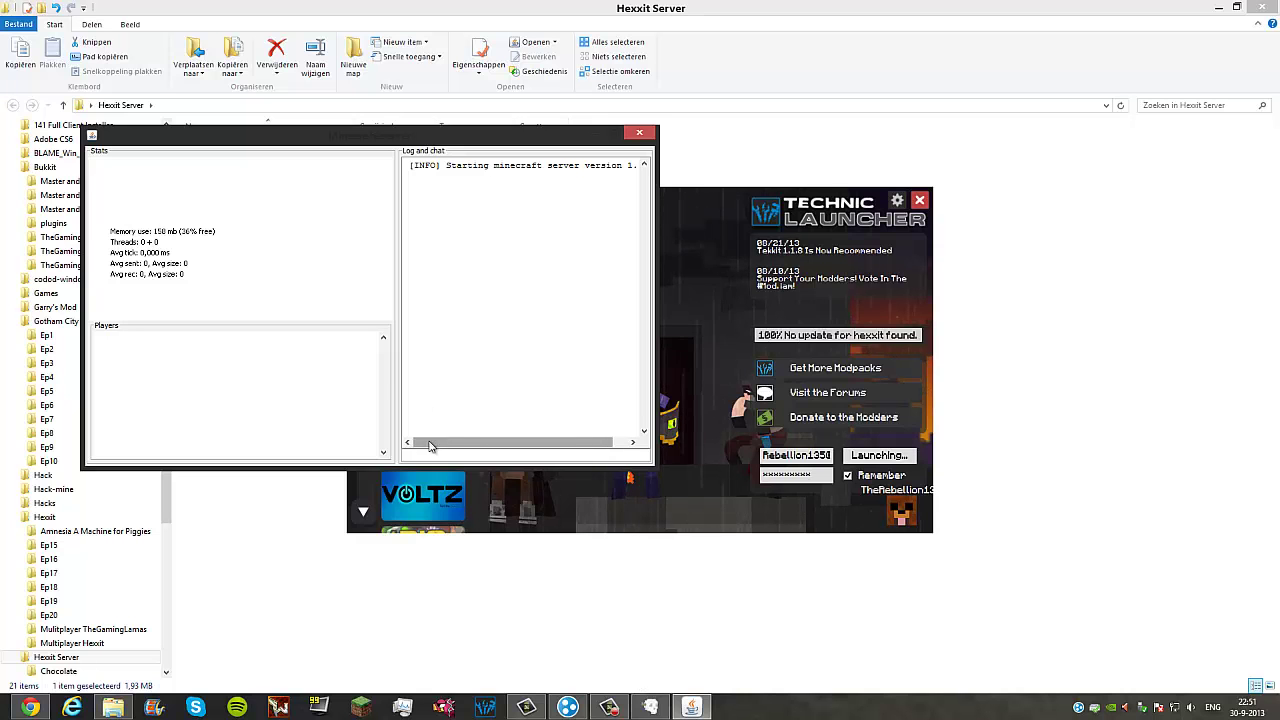
{"action": "left_click_drag", "start_coordinate": [486, 442], "coordinate": [494, 443]}
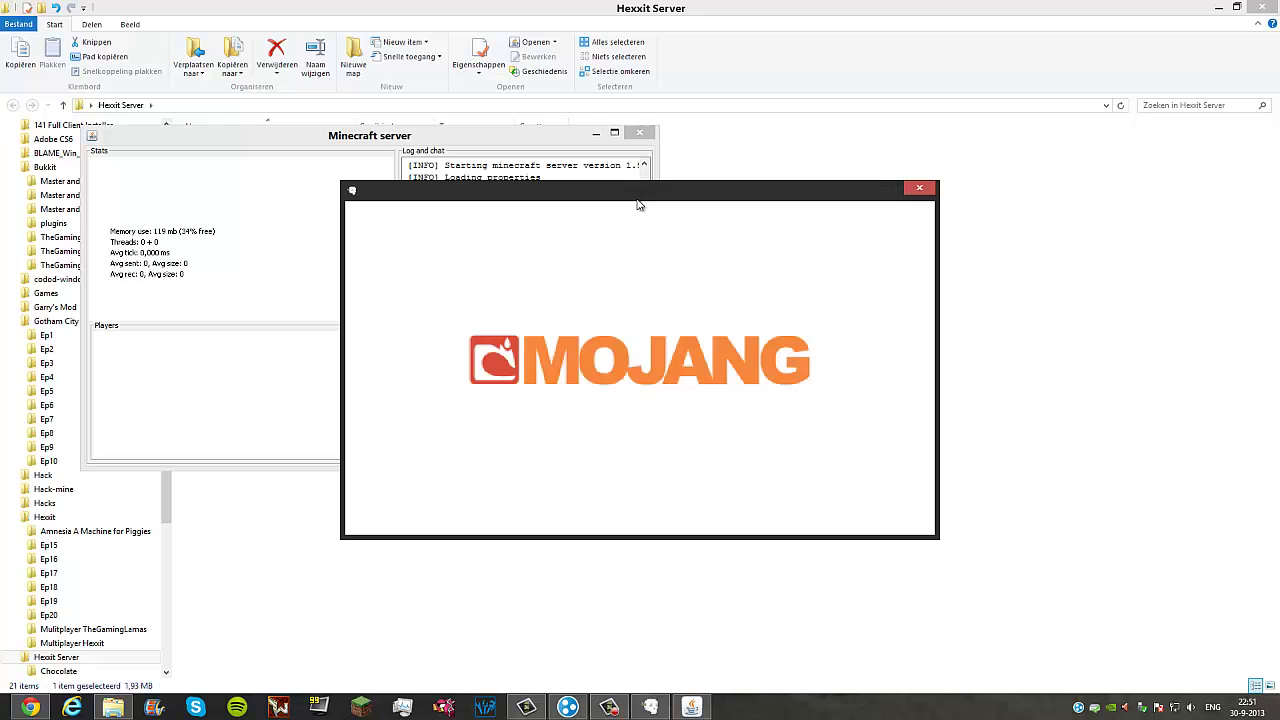
{"action": "left_click_drag", "start_coordinate": [638, 200], "coordinate": [960, 196]}
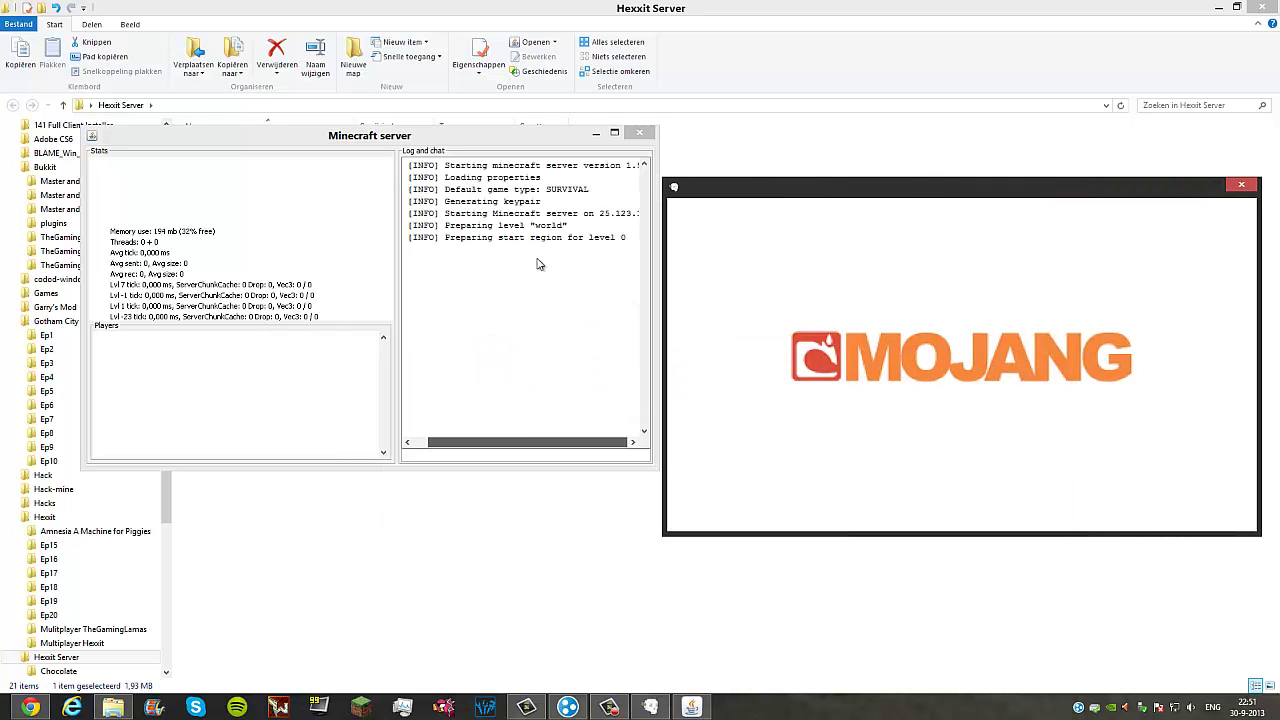
{"action": "left_click", "coordinate": [563, 450]}
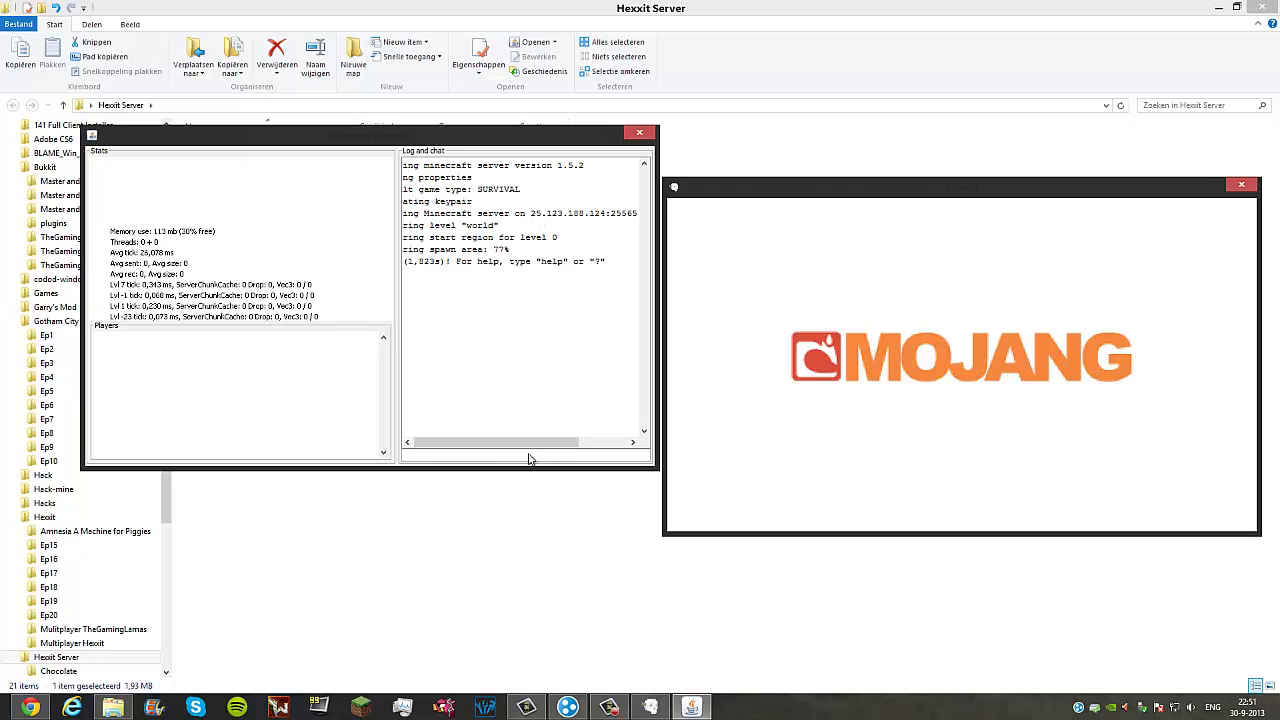
{"action": "mouse_move", "coordinate": [548, 444]}
{"action": "left_mouse_down"}
{"action": "mouse_move", "coordinate": [534, 444]}
{"action": "mouse_move", "coordinate": [564, 444]}
{"action": "left_mouse_up"}
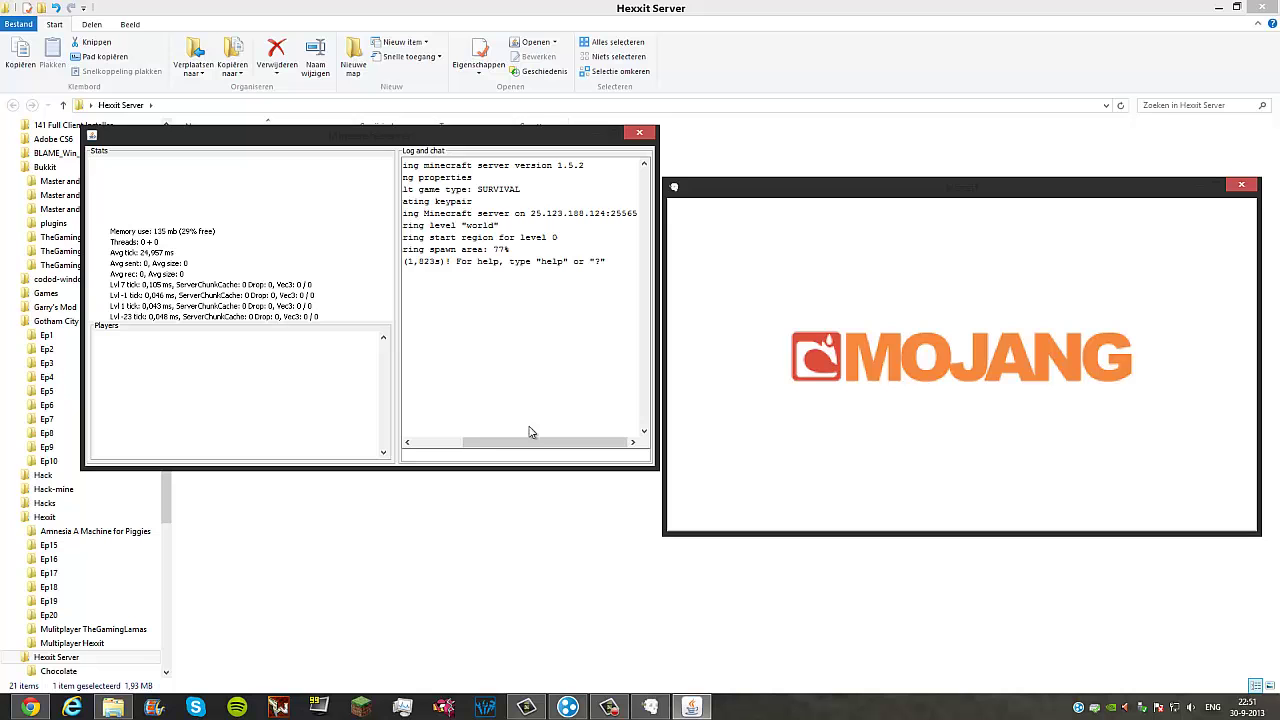
{"action": "left_click_drag", "start_coordinate": [531, 442], "coordinate": [437, 442]}
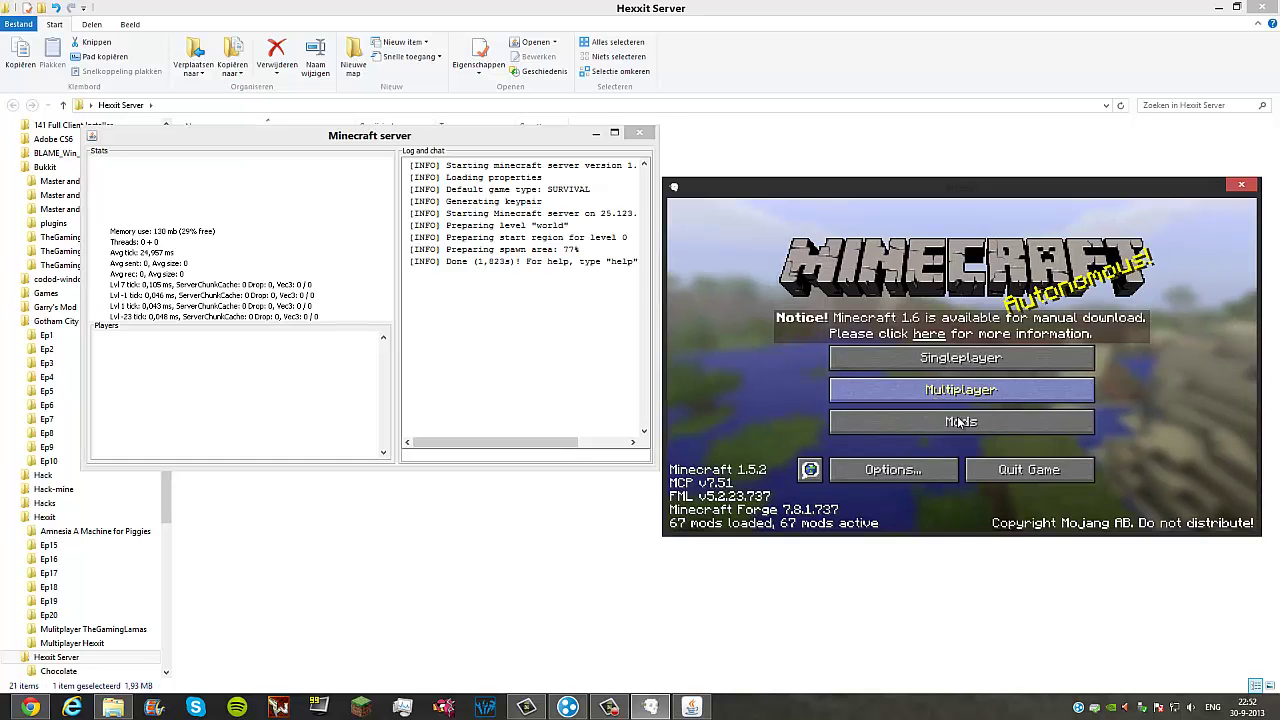
Step: Open Multiplayer and start a new server entry named Hexxit Tutorial
{"action": "left_click", "coordinate": [959, 421]}
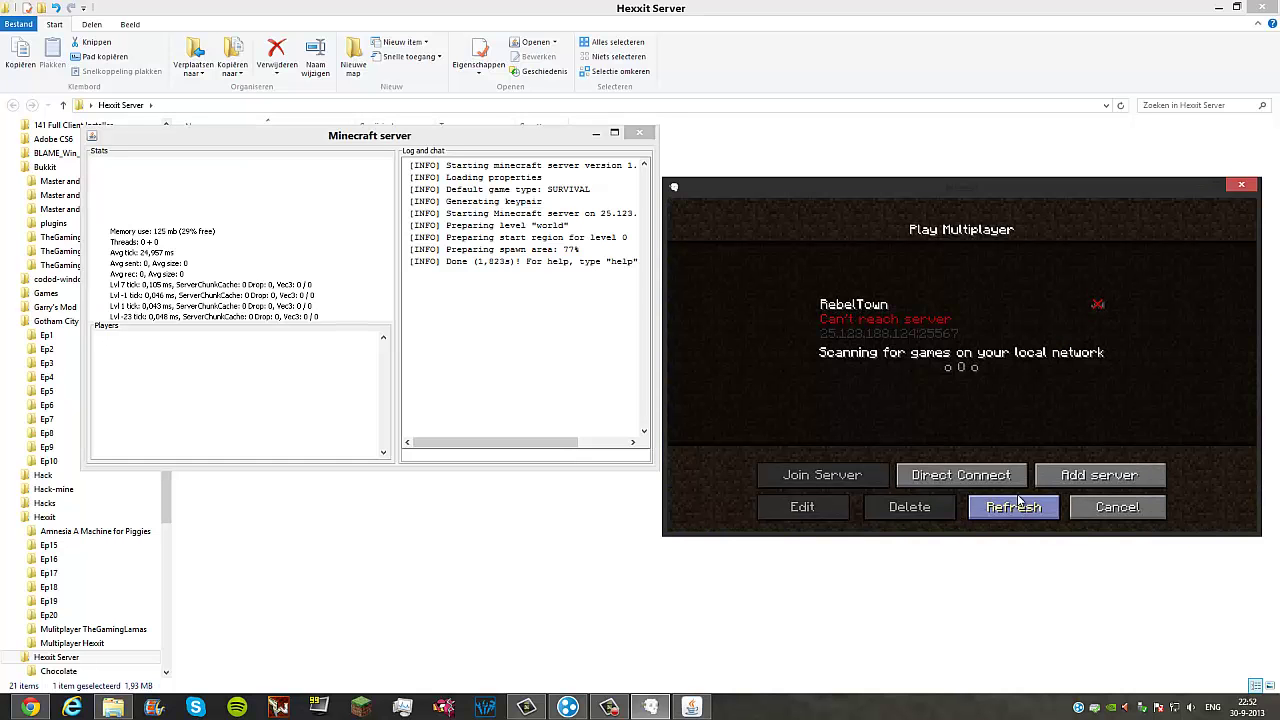
{"action": "left_click", "coordinate": [988, 477]}
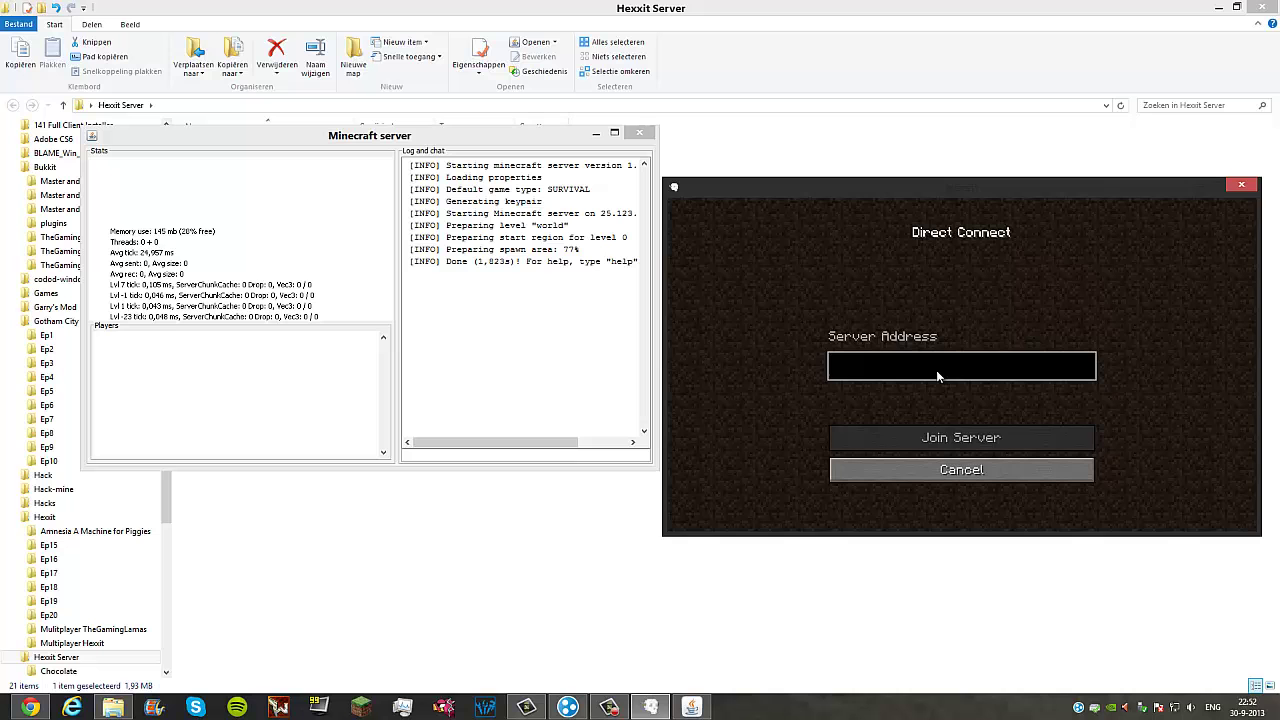
{"action": "left_click", "coordinate": [986, 471]}
{"action": "left_click", "coordinate": [1099, 477]}
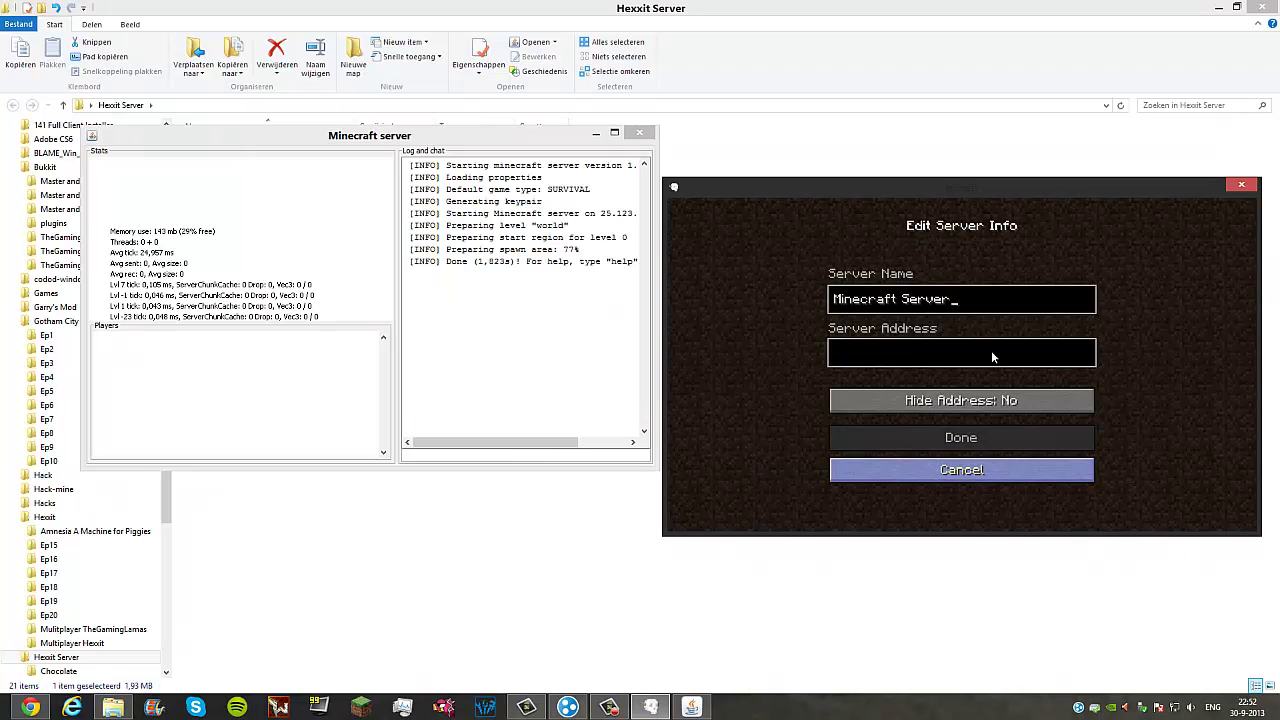
{"action": "key", "text": "BackSpace"}
{"action": "key", "text": "BackSpace"}
{"action": "key", "text": "BackSpace"}
{"action": "key", "text": "BackSpace"}
{"action": "key", "text": "BackSpace"}
{"action": "key", "text": "BackSpace"}
{"action": "key", "text": "BackSpace"}
{"action": "key", "text": "BackSpace"}
{"action": "key", "text": "BackSpace"}
{"action": "key", "text": "BackSpace"}
{"action": "key", "text": "BackSpace"}
{"action": "key", "text": "BackSpace"}
{"action": "key", "text": "BackSpace"}
{"action": "key", "text": "BackSpace"}
{"action": "key", "text": "BackSpace"}
{"action": "key", "text": "BackSpace"}
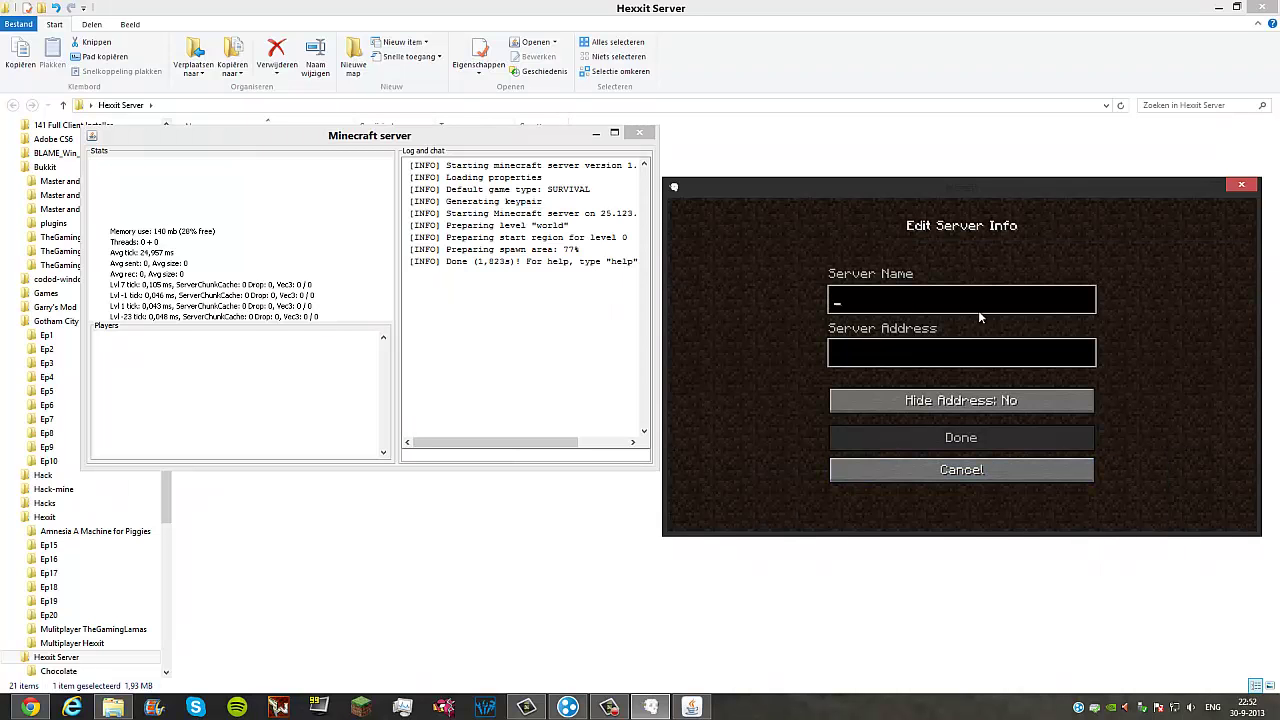
{"action": "type", "text": "Hex"}
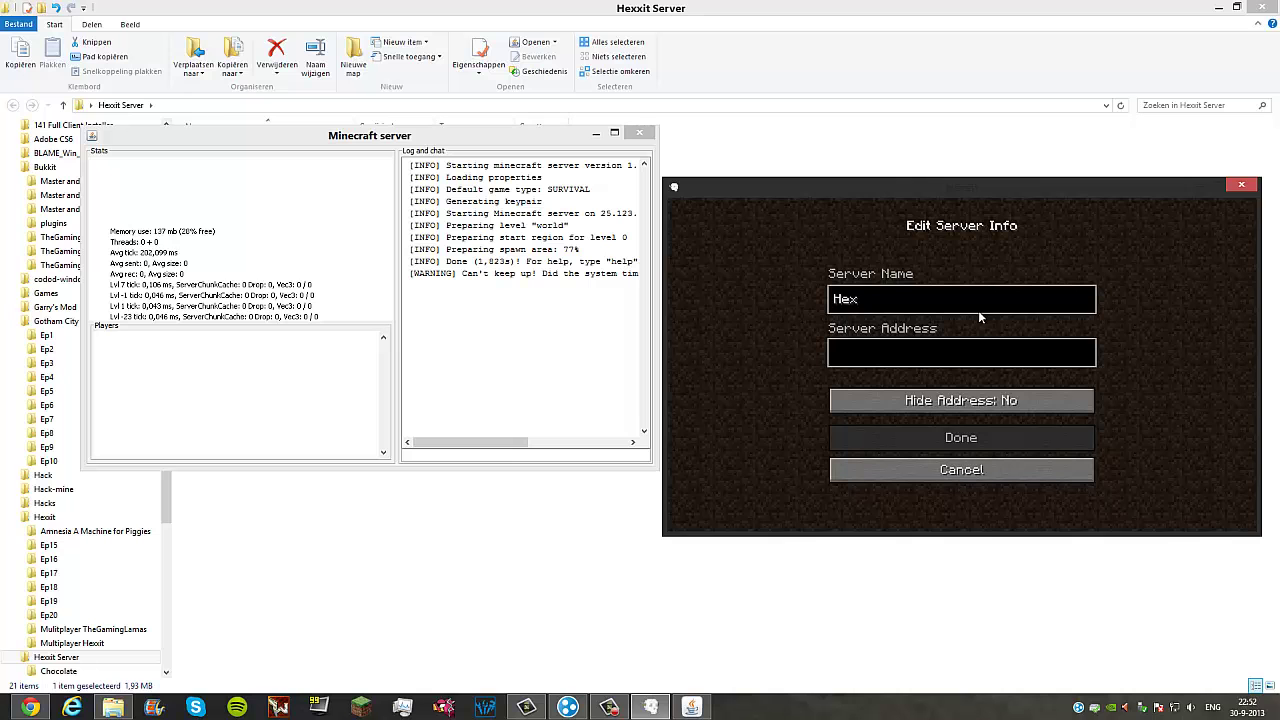
{"action": "type", "text": "xit Tutorial"}
Step: Enter address 25.123.188.124:25565, set Hide Address to Yes, and save the entry
{"action": "left_click_drag", "start_coordinate": [509, 441], "coordinate": [584, 452]}
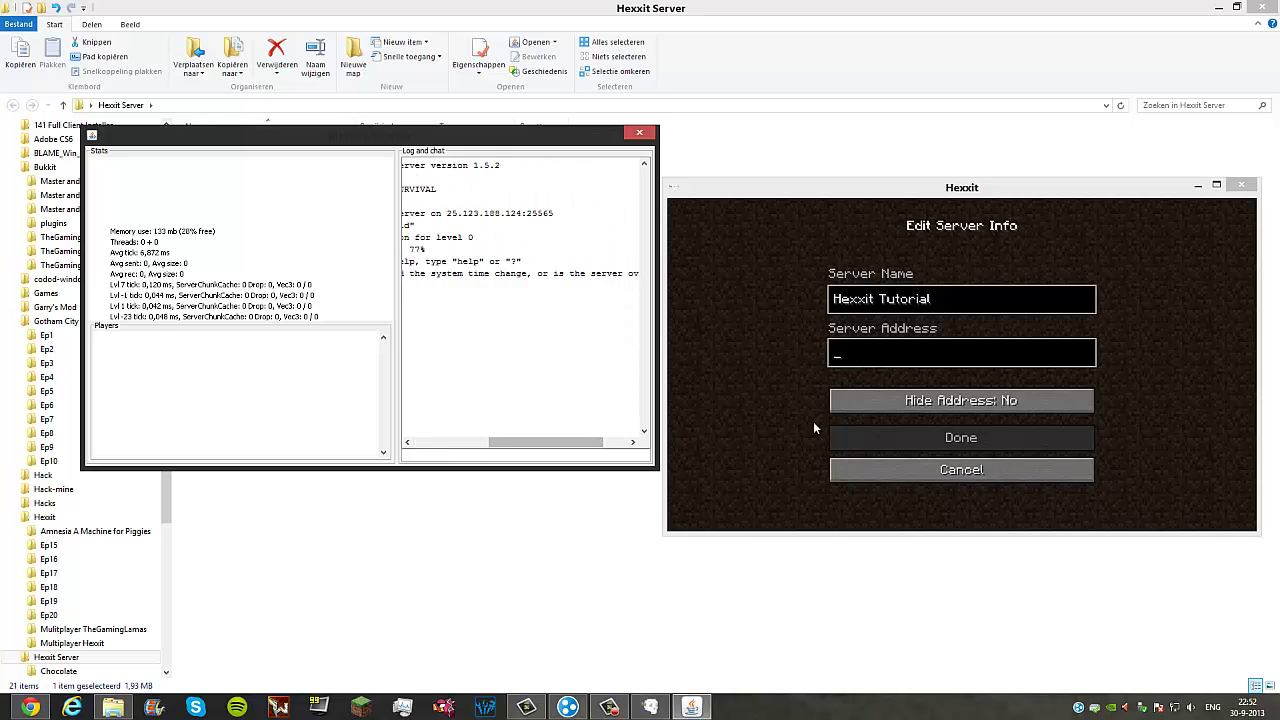
{"action": "left_click", "coordinate": [895, 360]}
{"action": "type", "text": "25.123.188.124"}
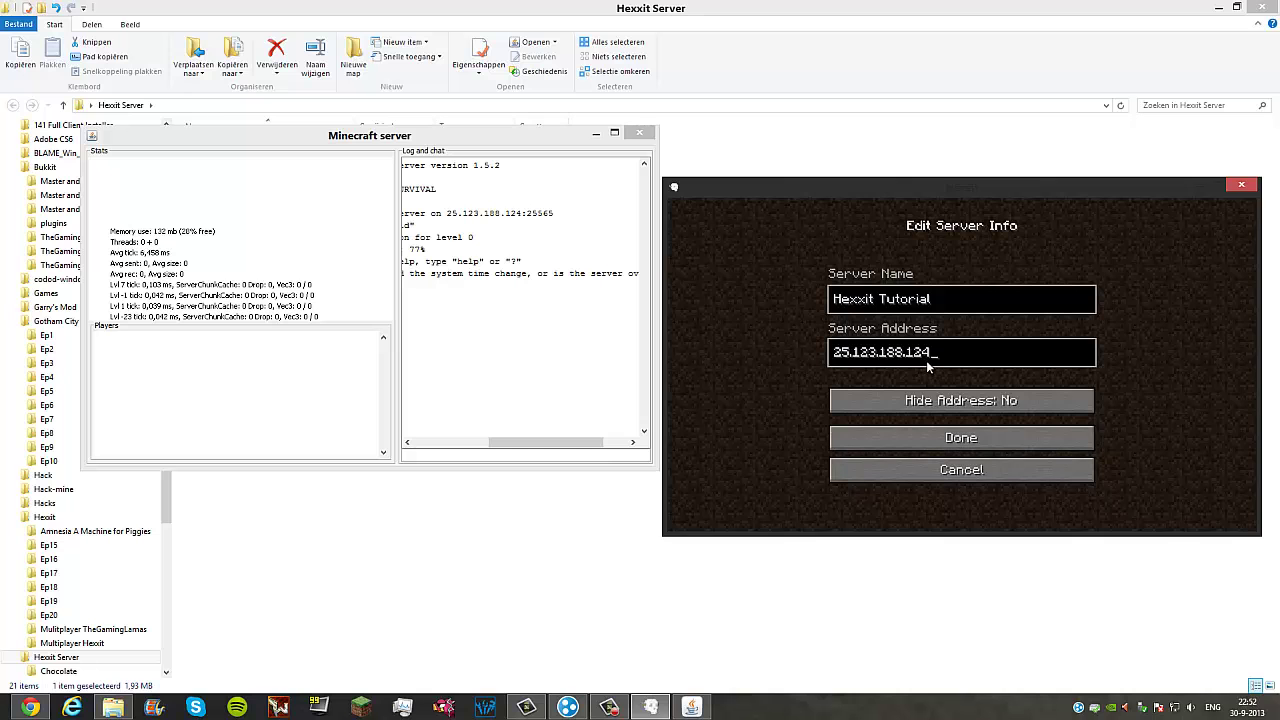
{"action": "type", "text": "25.123"}
{"action": "key", "text": "BackSpace"}
{"action": "key", "text": "BackSpace"}
{"action": "key", "text": "BackSpace"}
{"action": "type", "text": "565"}
{"action": "left_click", "coordinate": [999, 406]}
{"action": "left_click", "coordinate": [964, 442]}
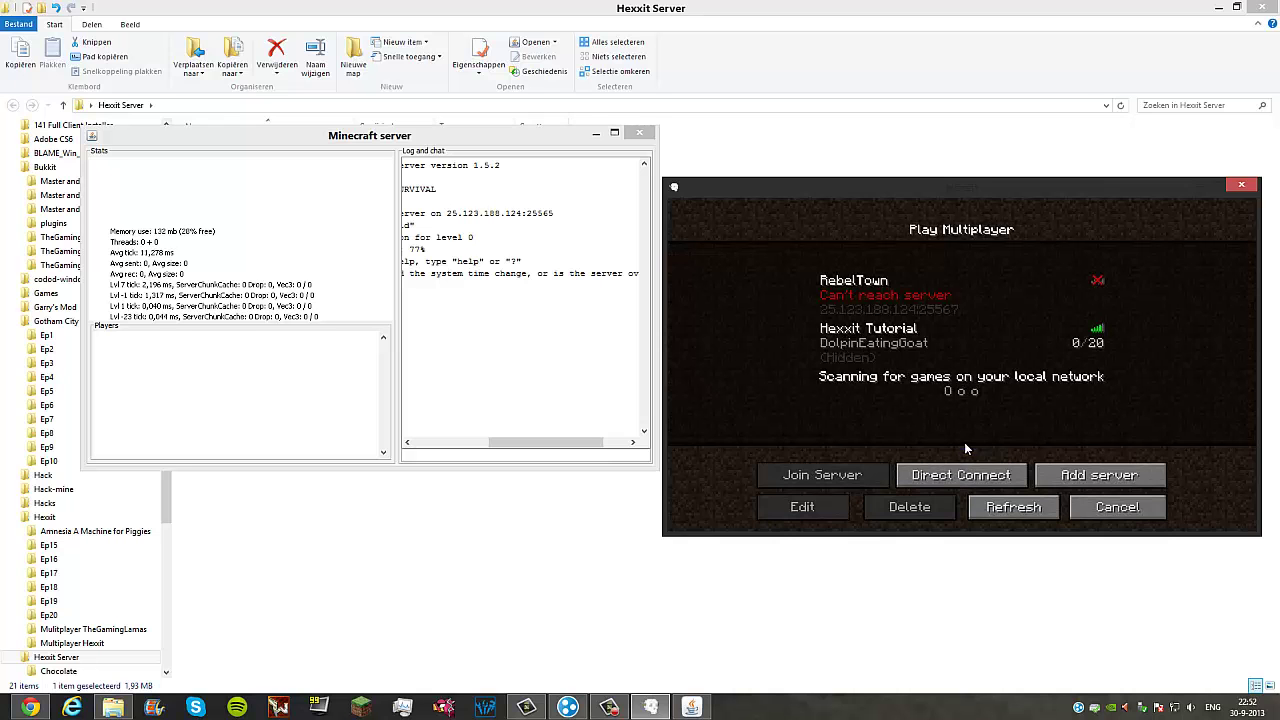
Step: Join the Hexxit Tutorial server from the multiplayer list
{"action": "left_click", "coordinate": [846, 352]}
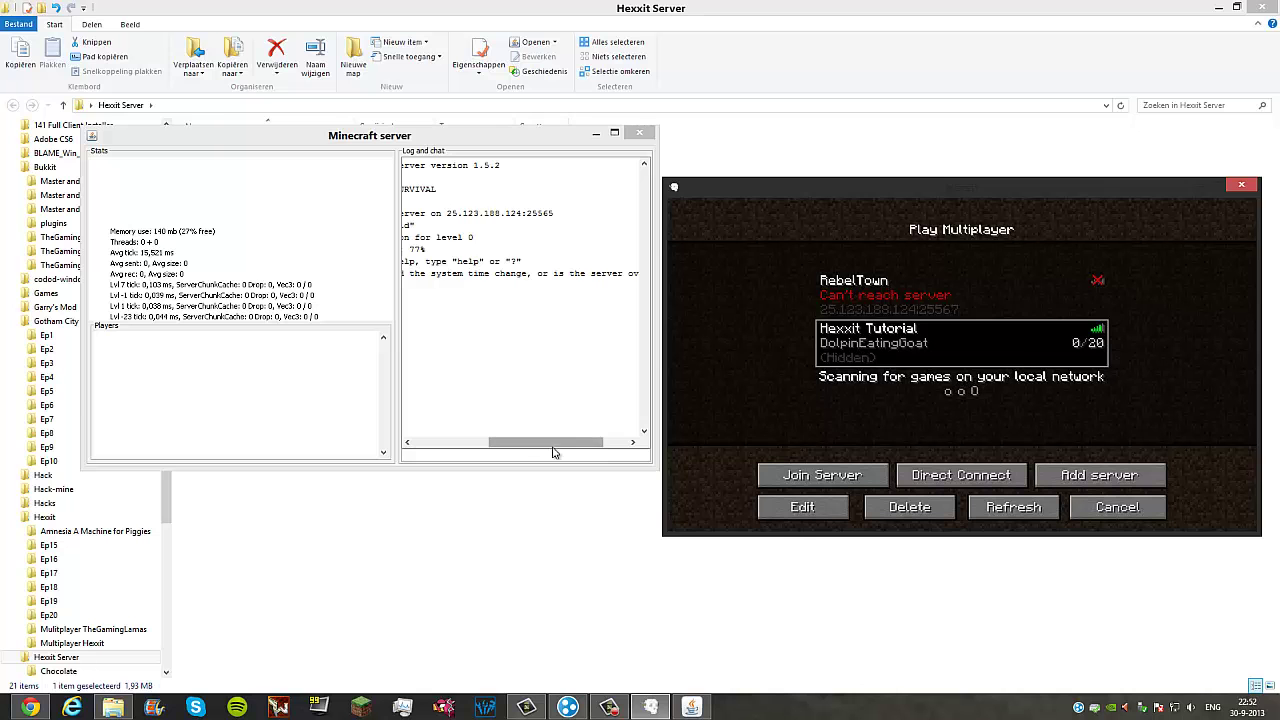
{"action": "left_click_drag", "start_coordinate": [551, 446], "coordinate": [473, 446]}
{"action": "left_click", "coordinate": [808, 478]}
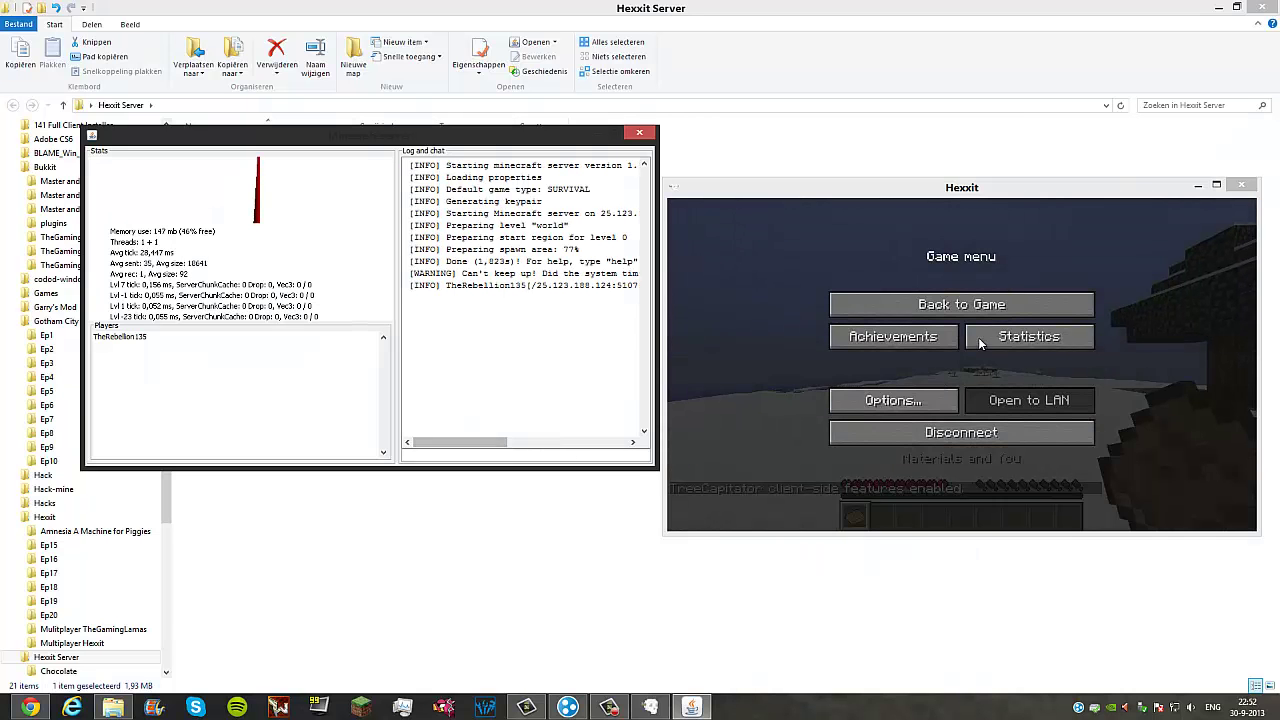
{"action": "left_click", "coordinate": [724, 444]}
{"action": "left_click", "coordinate": [961, 304]}
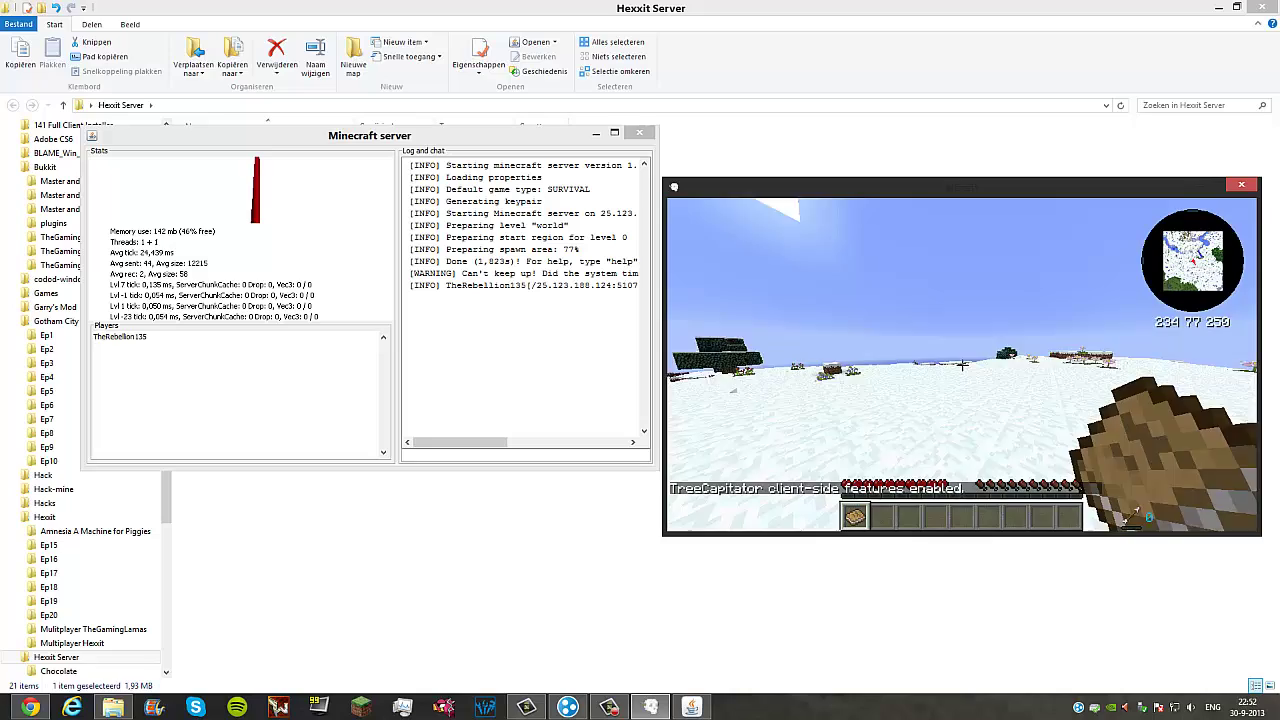
Step: Walk to the tree, read Materials and You to the Oreberry Bushes page, then pause
{"action": "key", "text": "w"}
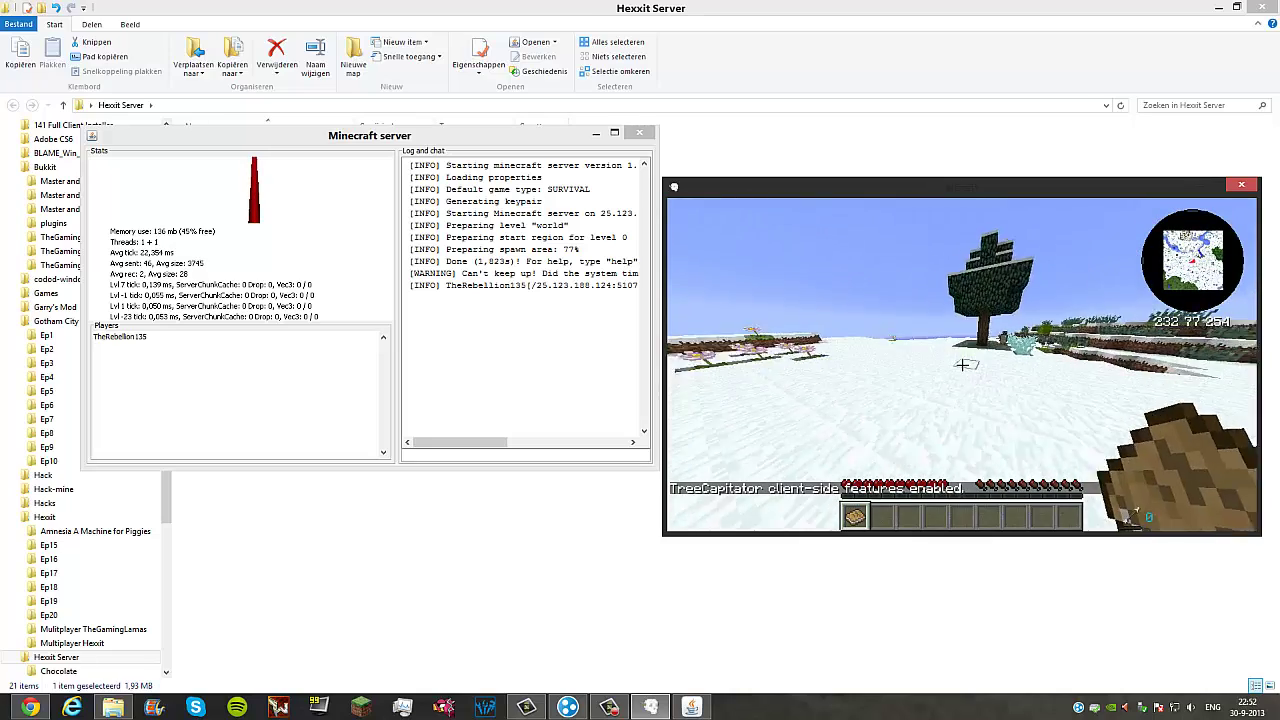
{"action": "key", "text": "w"}
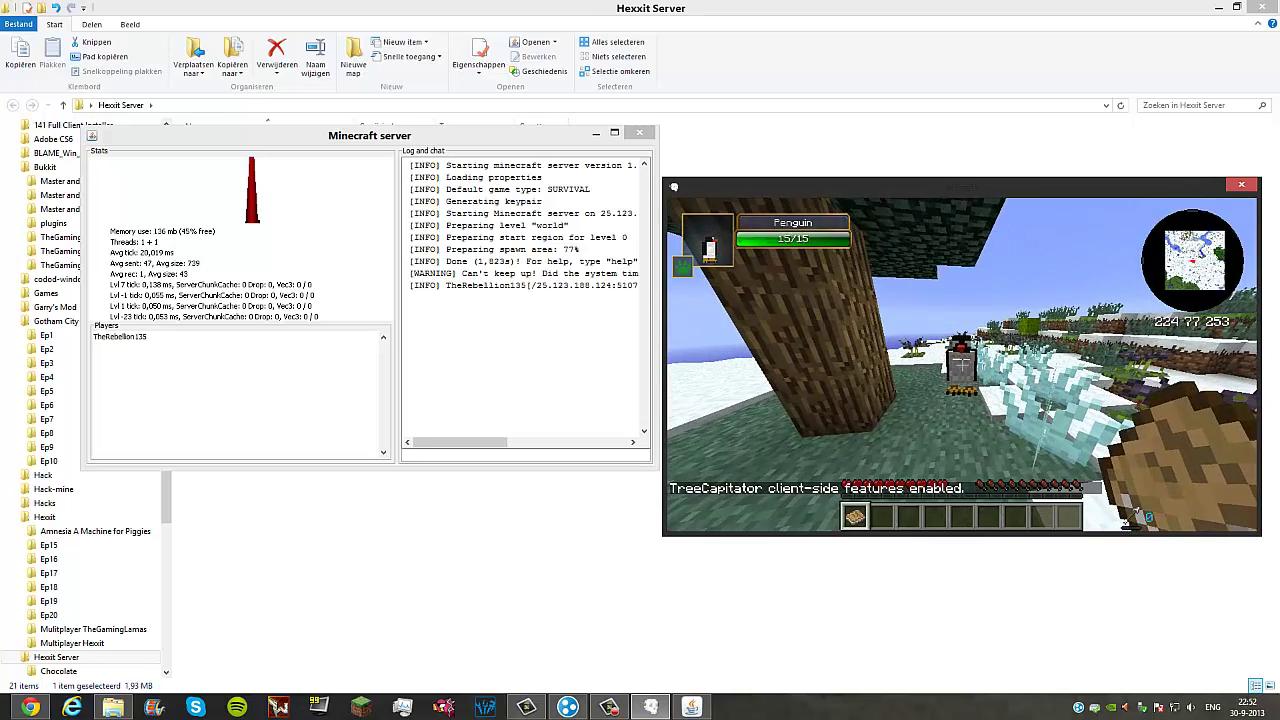
{"action": "right_click", "coordinate": [961, 362]}
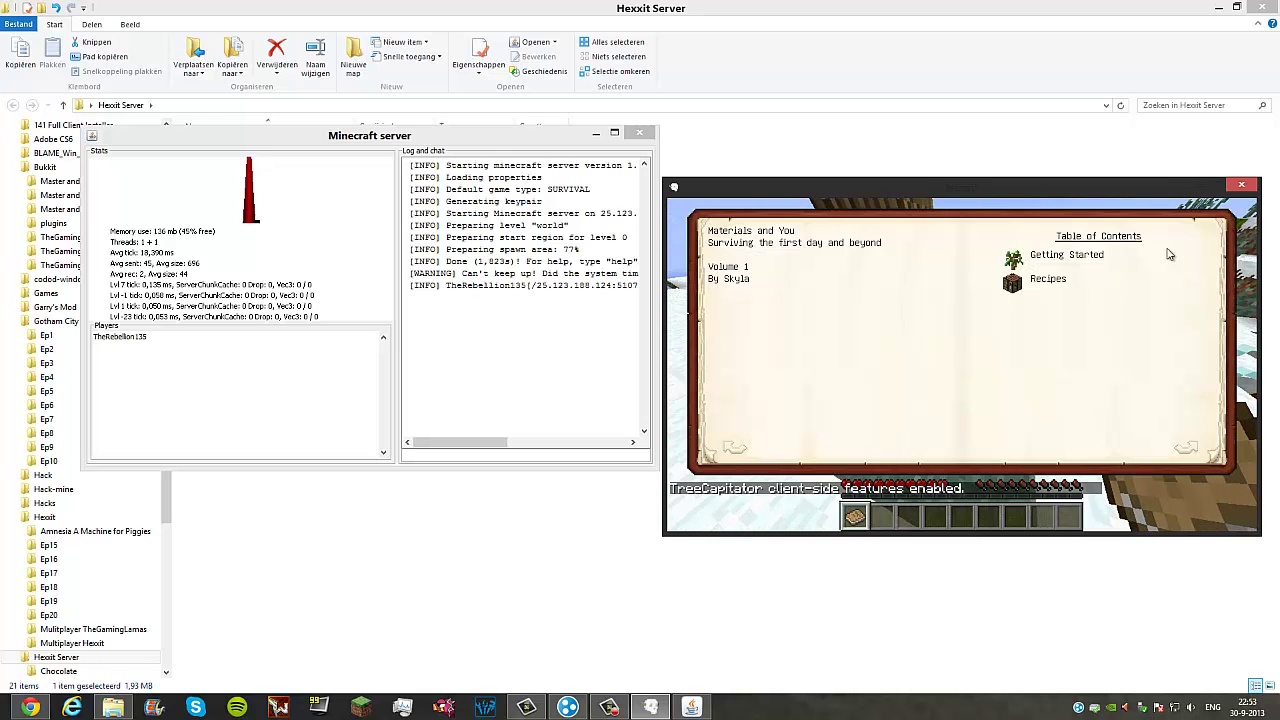
{"action": "left_click", "coordinate": [1200, 448]}
{"action": "left_click", "coordinate": [1188, 449]}
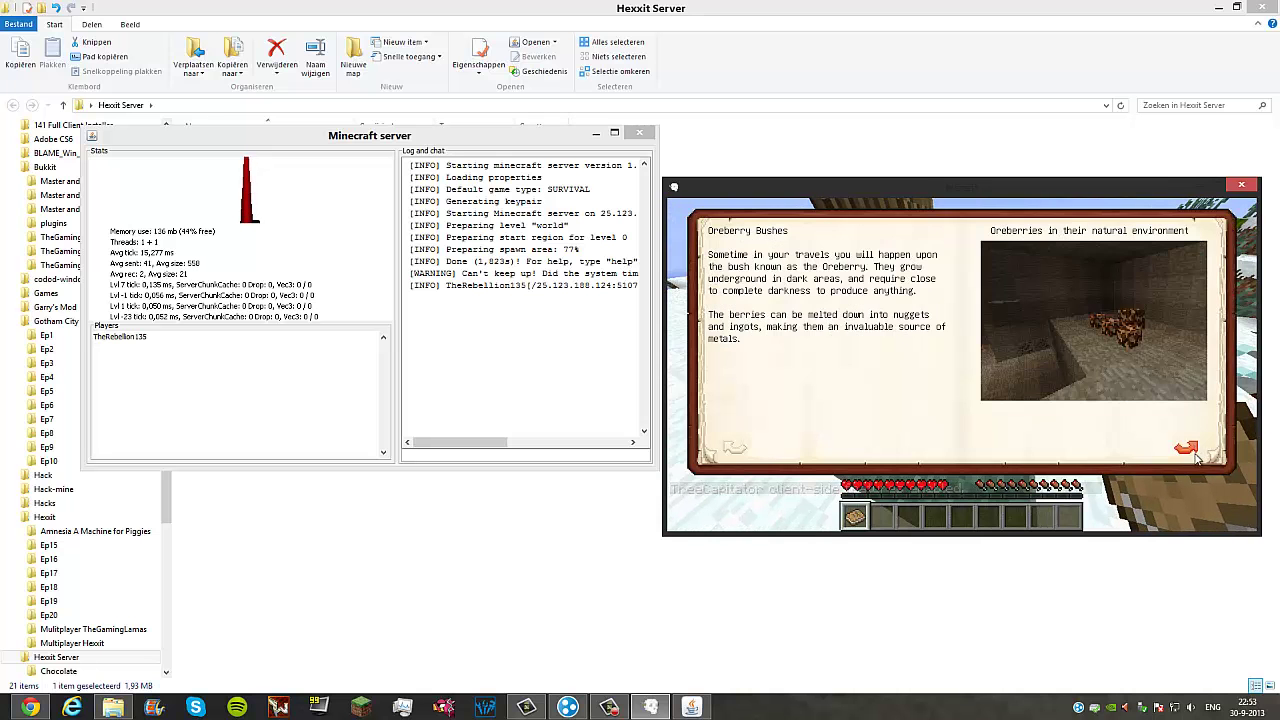
{"action": "key", "text": "Escape"}
{"action": "key", "text": "Escape"}
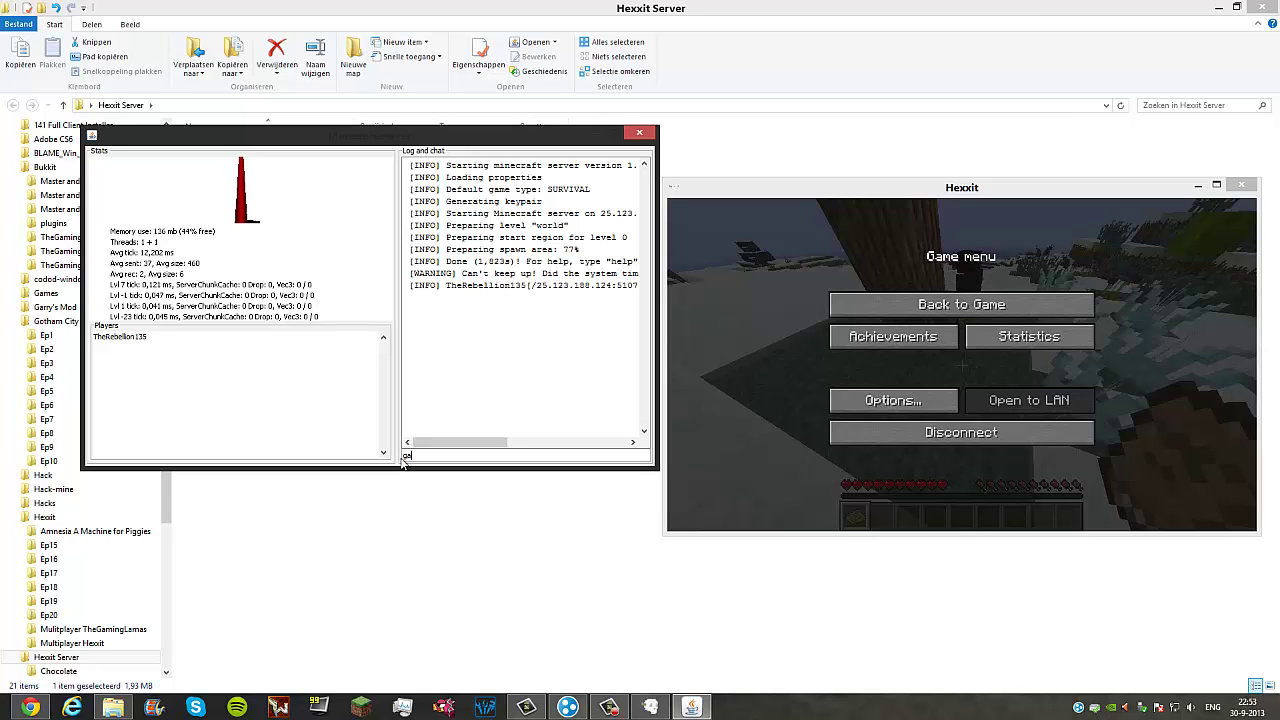
Step: Switch the connected player to creative with the console command gamemode 1
{"action": "left_click", "coordinate": [402, 459]}
{"action": "type", "text": "gamemode 1 TheRebell"}
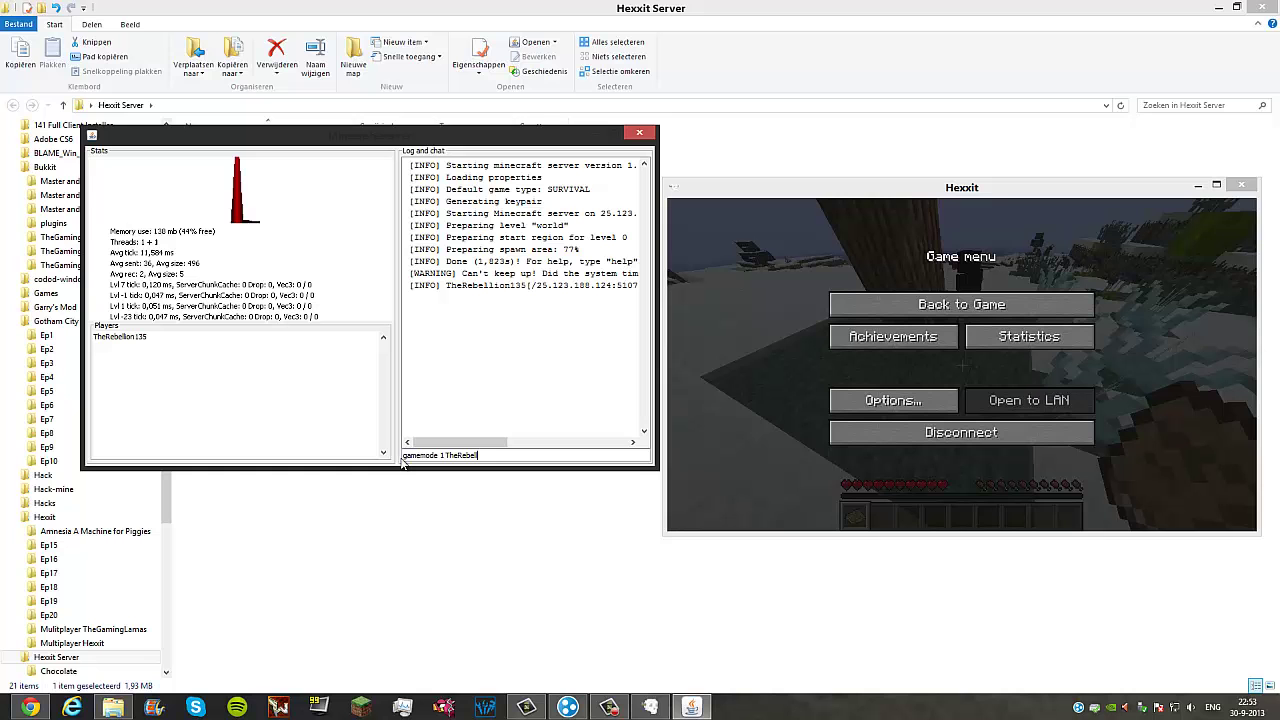
{"action": "type", "text": "ion135"}
{"action": "key", "text": "Return"}
{"action": "left_click", "coordinate": [1084, 289]}
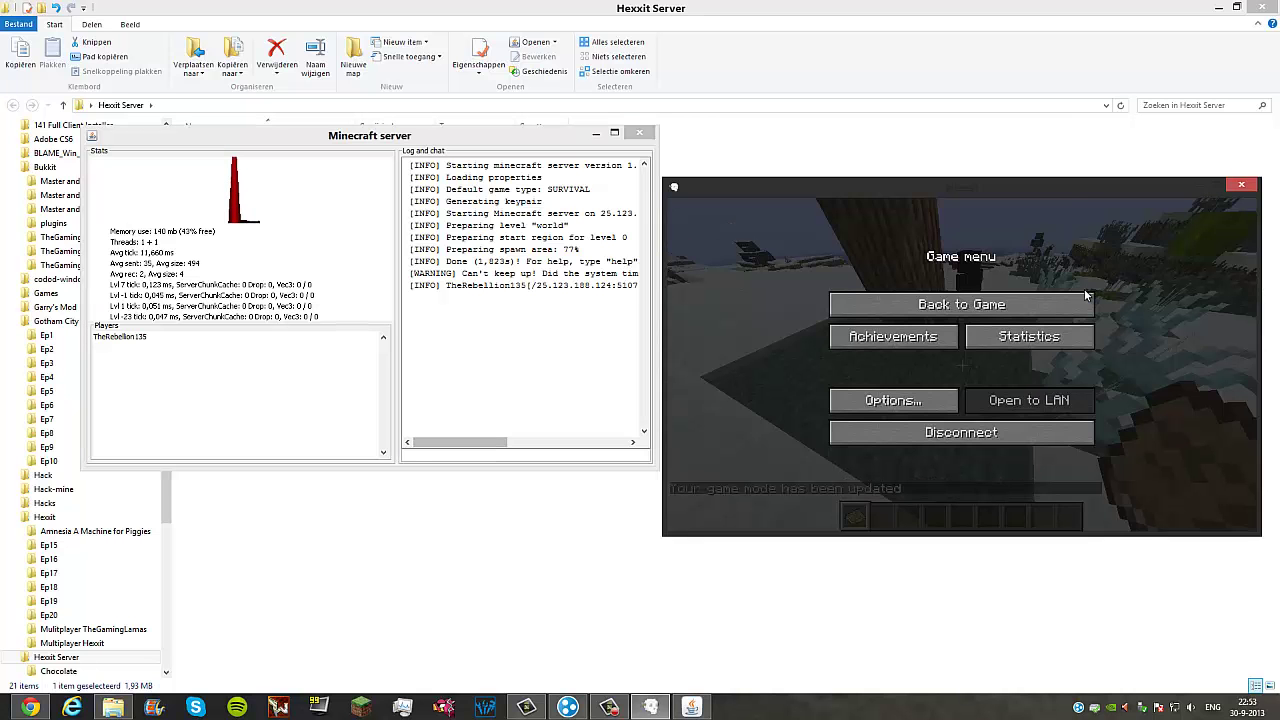
{"action": "key", "text": "Escape"}
{"action": "key", "text": "Escape"}
{"action": "key", "text": "Escape"}
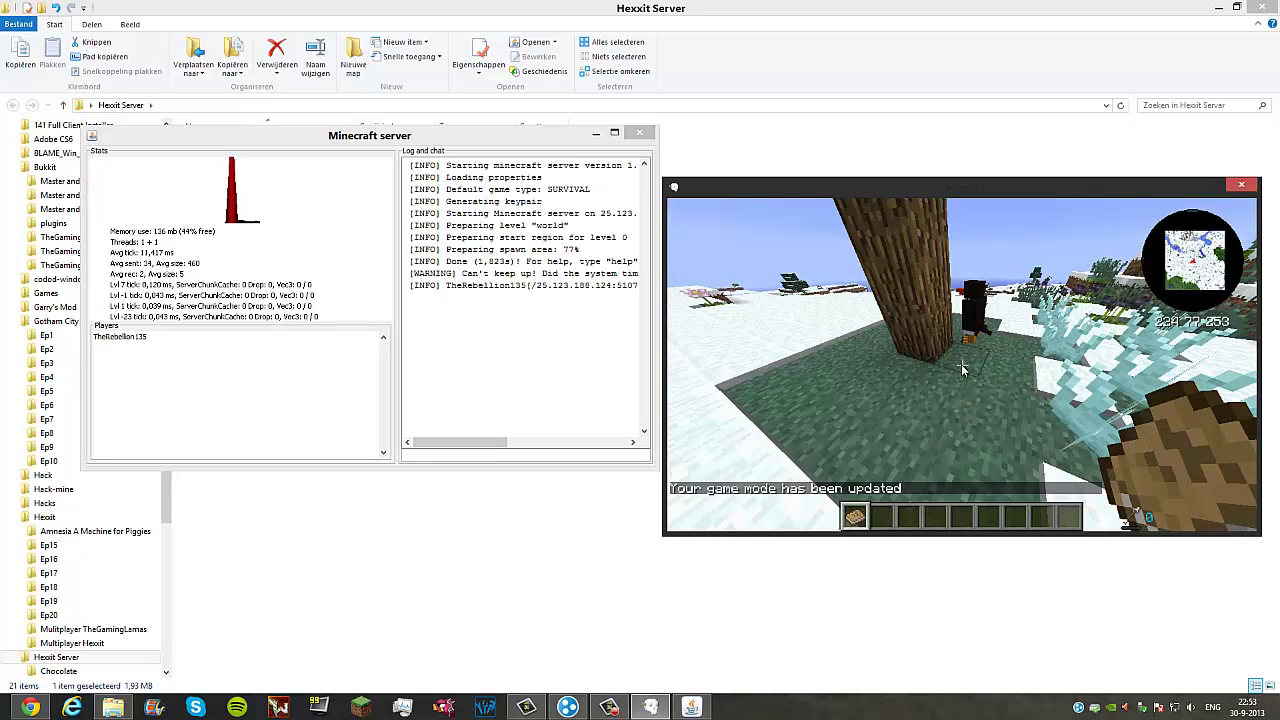
{"action": "key", "text": "slash"}
{"action": "type", "text": "gamemode 1"}
{"action": "key", "text": "BackSpace"}
{"action": "key", "text": "BackSpace"}
{"action": "key", "text": "BackSpace"}
{"action": "key", "text": "BackSpace"}
{"action": "key", "text": "BackSpace"}
{"action": "key", "text": "BackSpace"}
{"action": "key", "text": "BackSpace"}
{"action": "key", "text": "BackSpace"}
{"action": "key", "text": "BackSpace"}
{"action": "key", "text": "BackSpace"}
{"action": "key", "text": "BackSpace"}
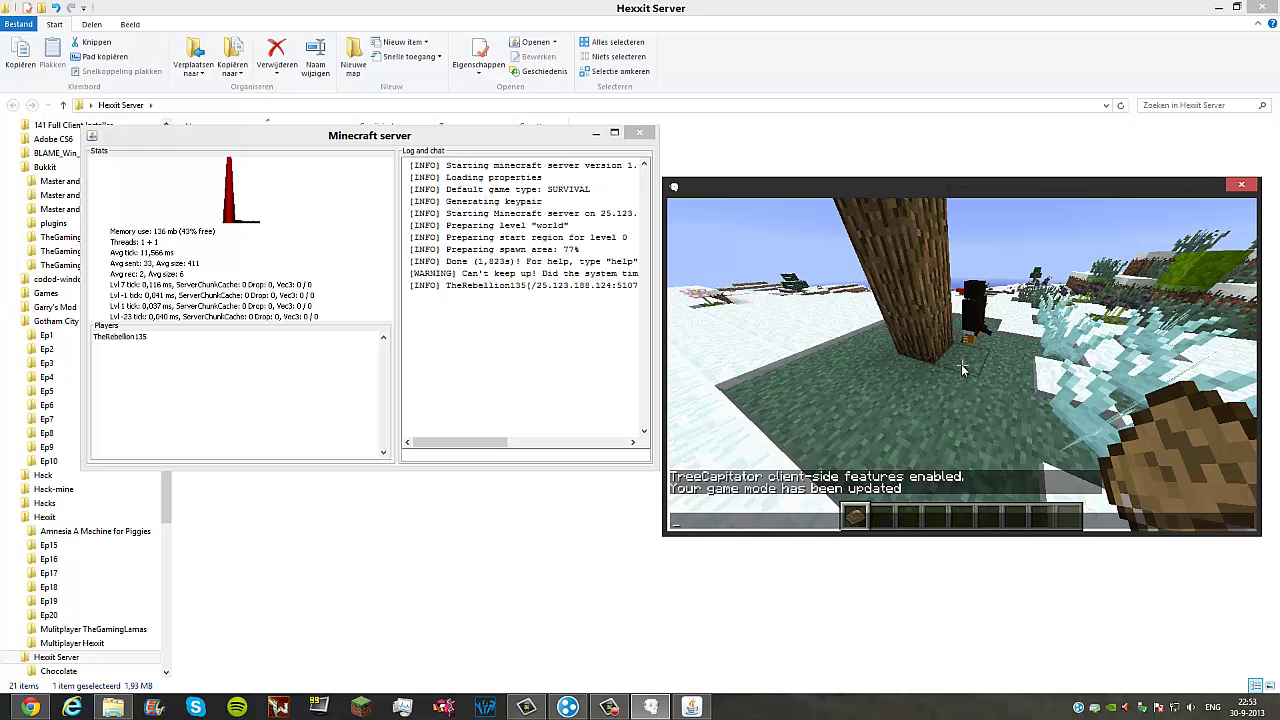
{"action": "key", "text": "Escape"}
{"action": "key", "text": "Escape"}
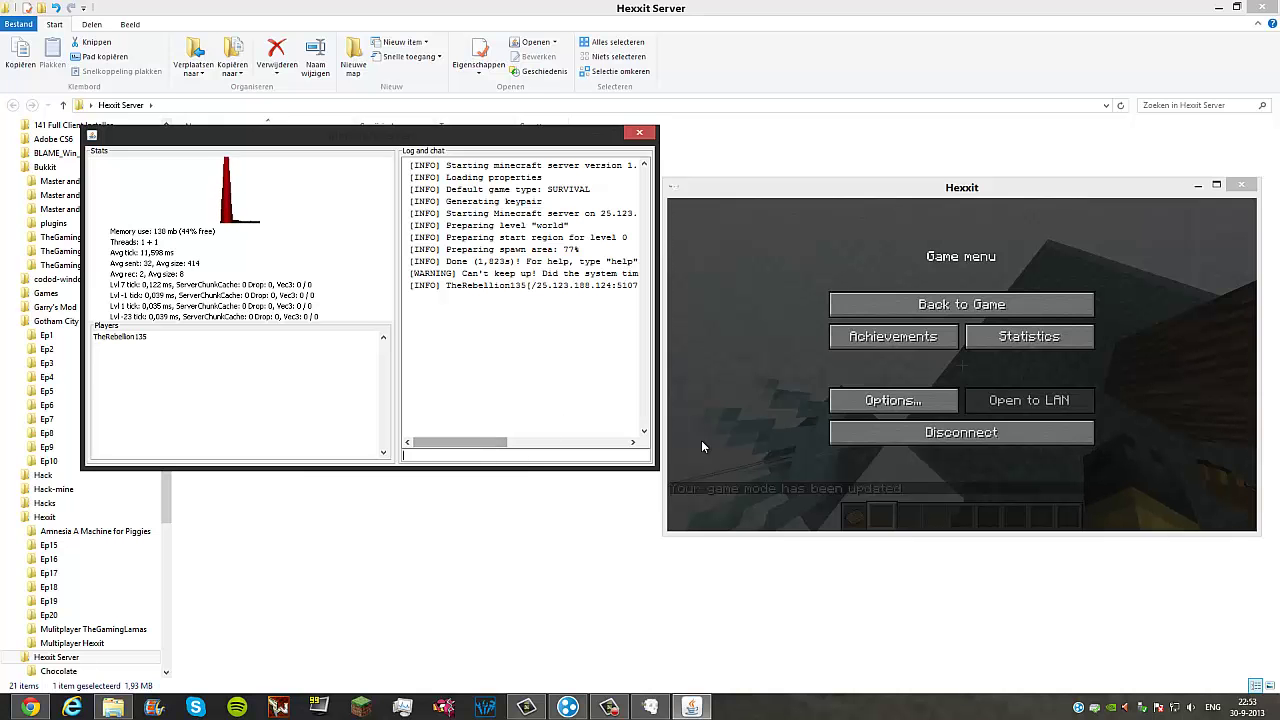
Step: Make the connected player an operator with the op command in the server console
{"action": "left_click", "coordinate": [500, 455]}
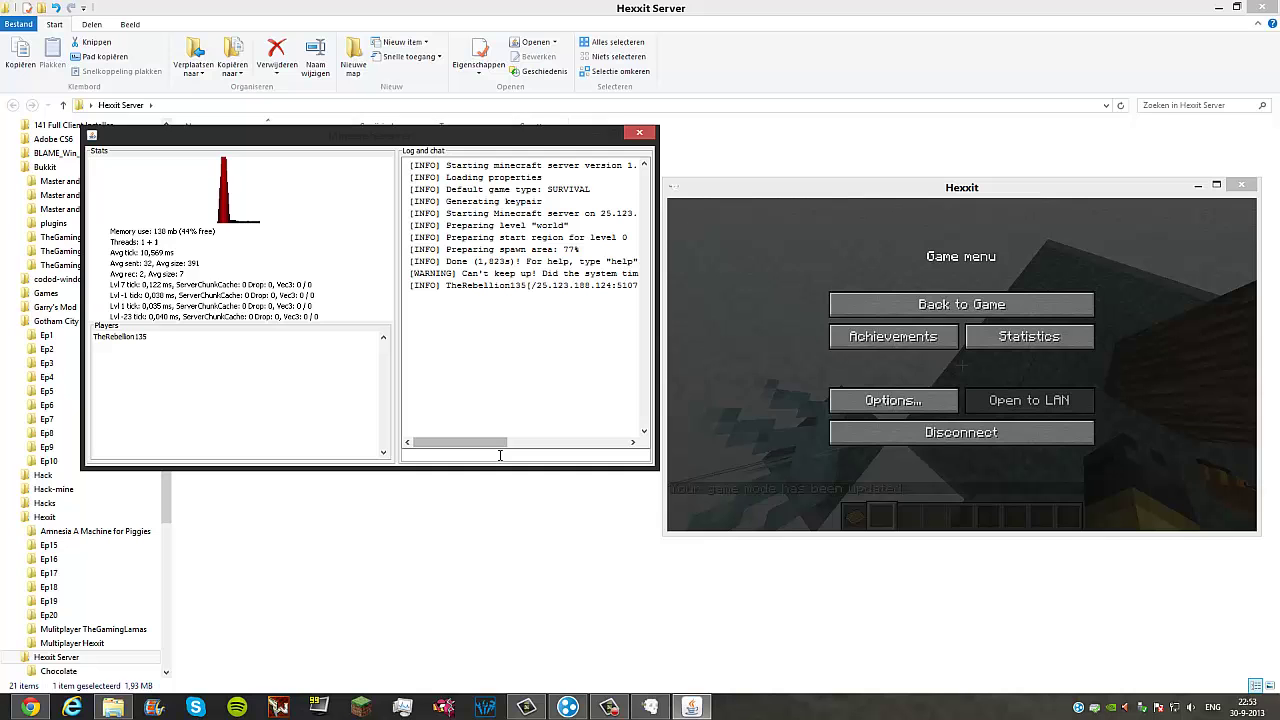
{"action": "type", "text": "op The"}
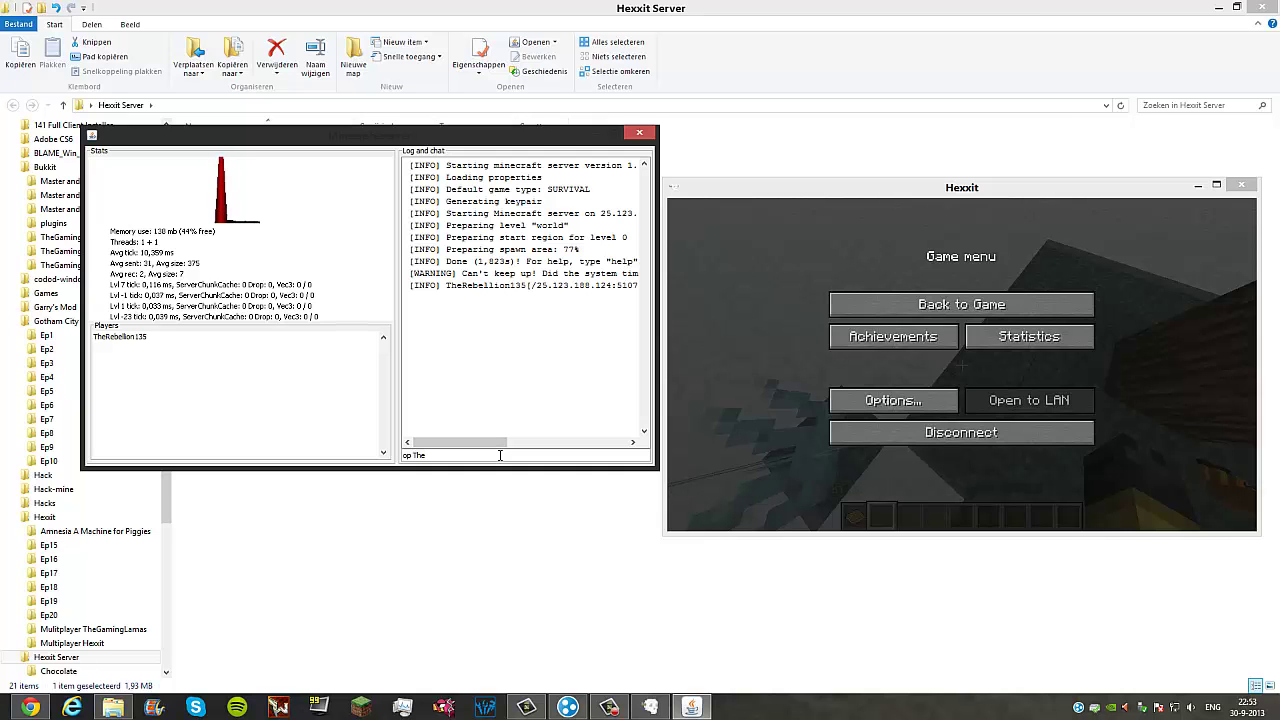
{"action": "type", "text": "R"}
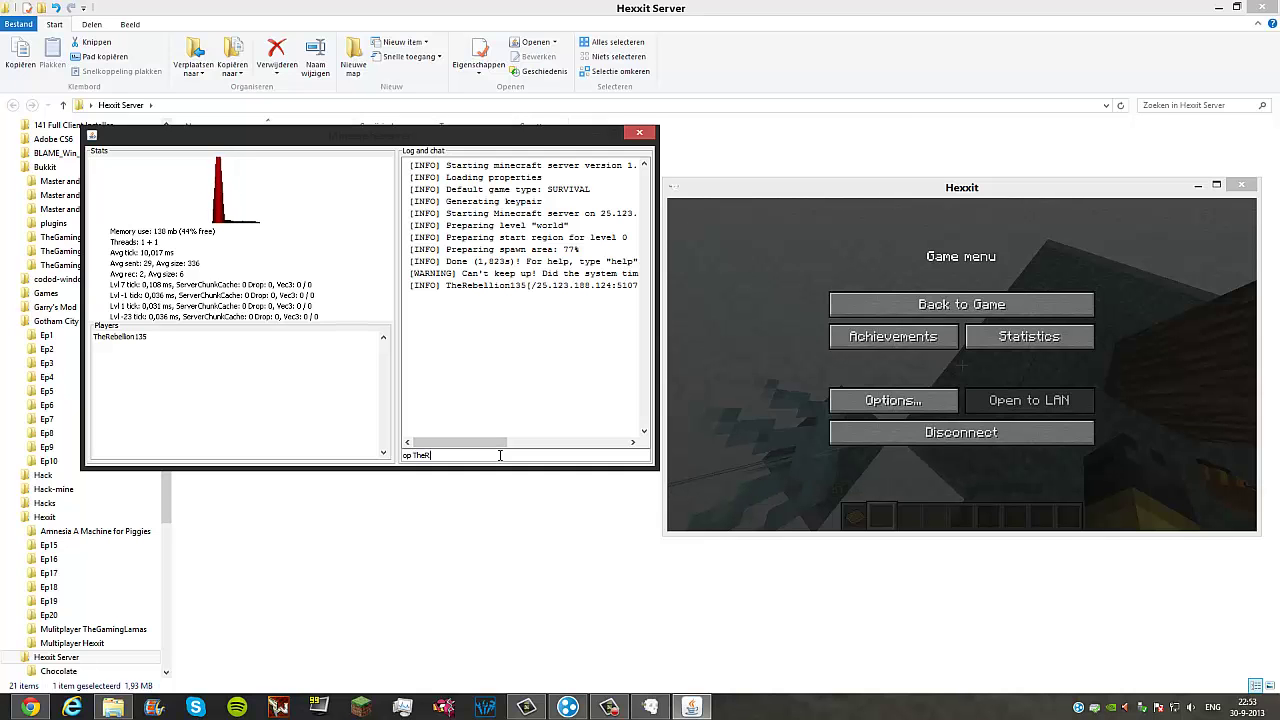
{"action": "type", "text": "ebellion135"}
{"action": "key", "text": "Return"}
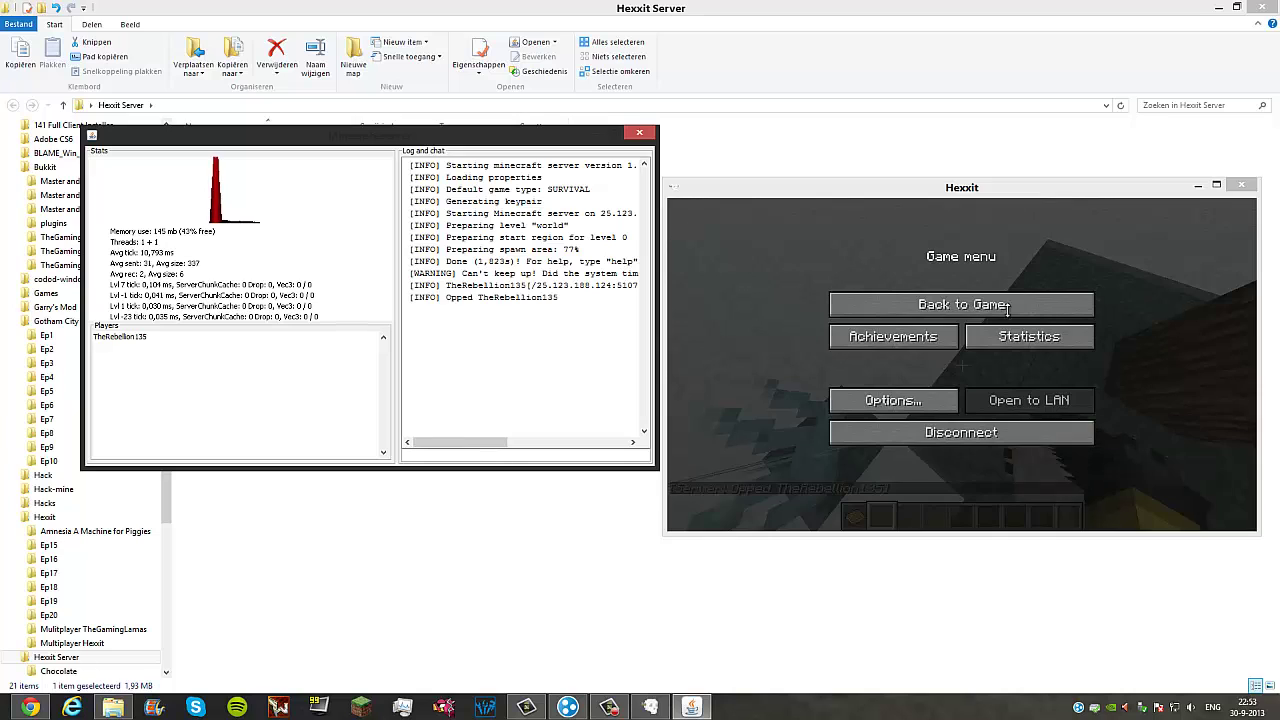
{"action": "left_click", "coordinate": [846, 263]}
Step: Resume play and fly across the snowy landscape to land on the stone tower
{"action": "left_click", "coordinate": [900, 304]}
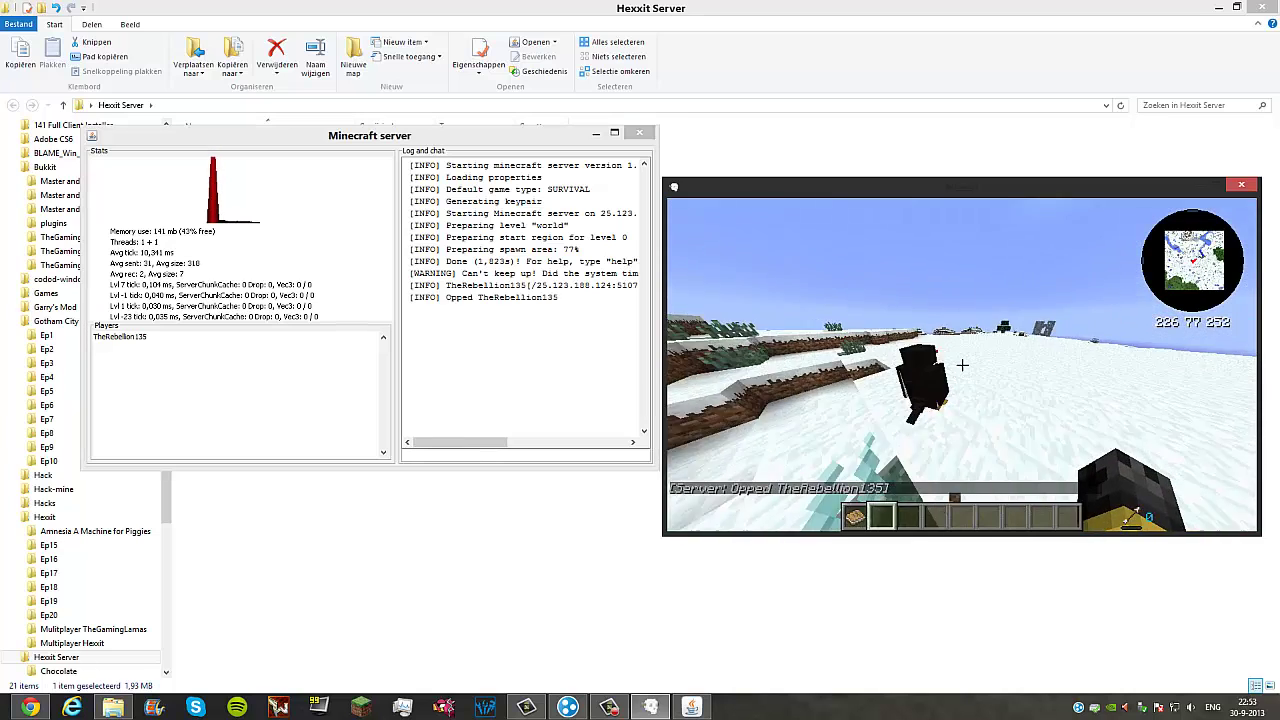
{"action": "key", "text": "w"}
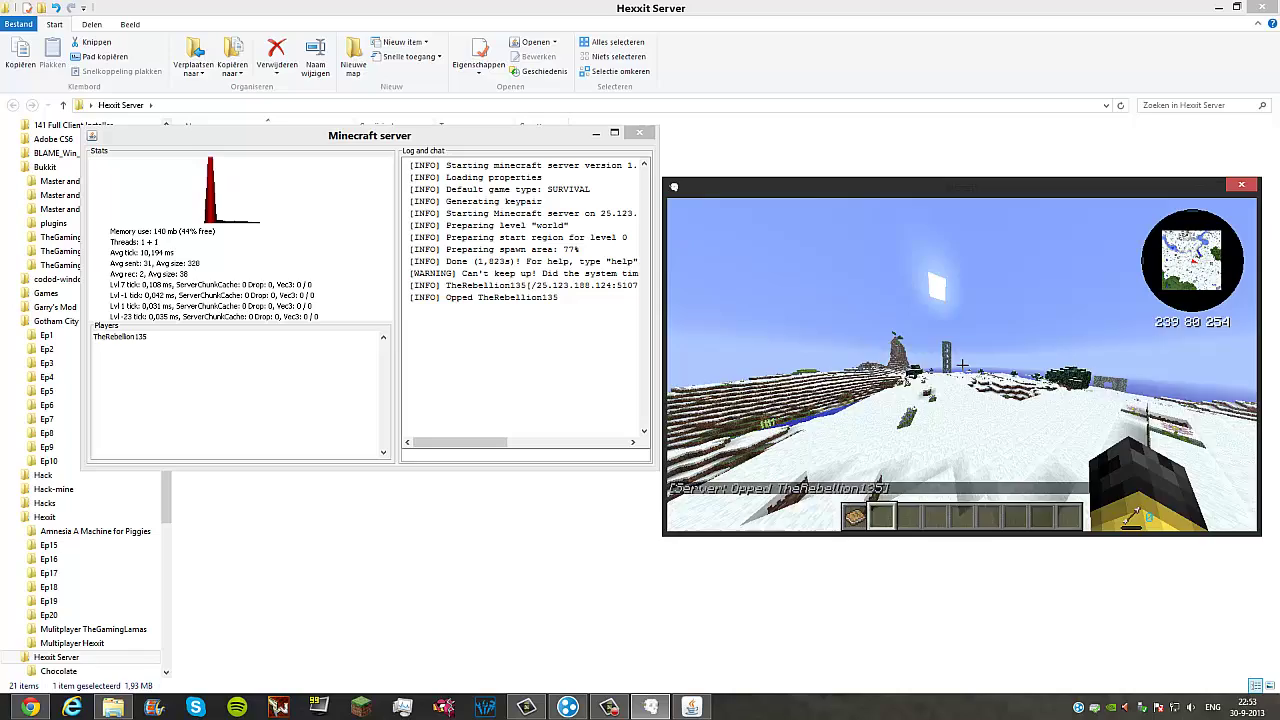
{"action": "key", "text": "w"}
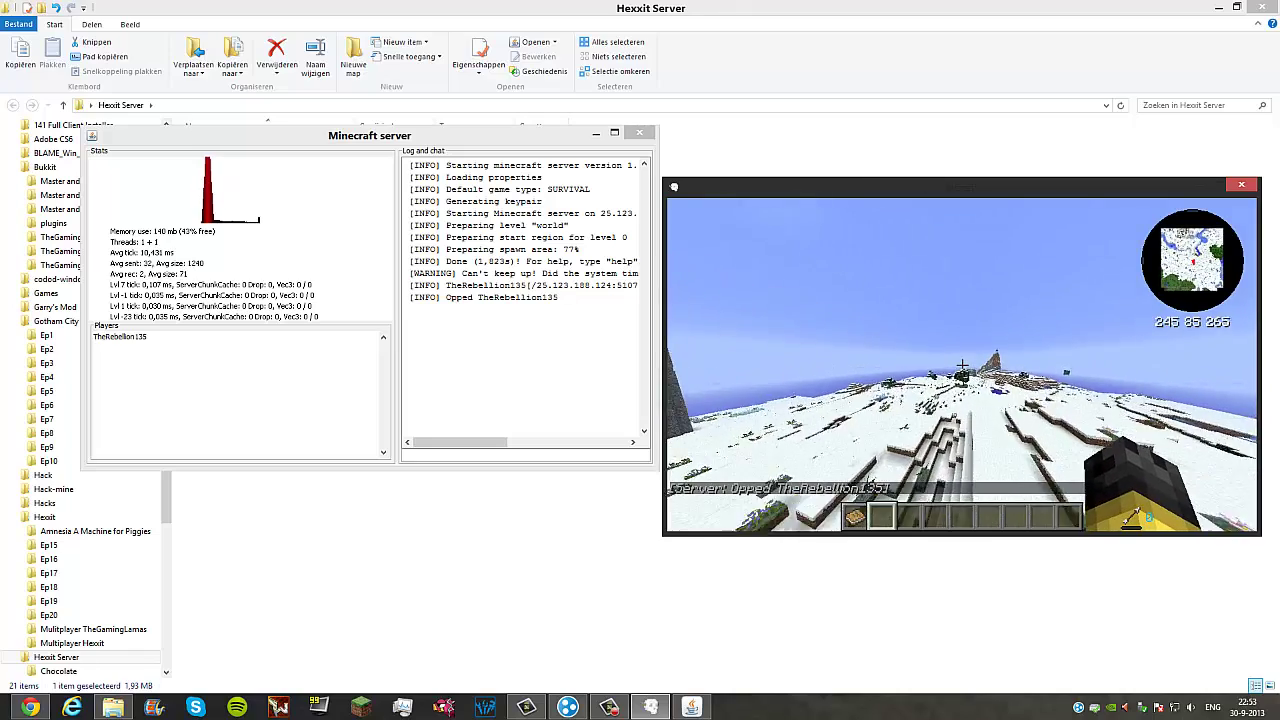
{"action": "key", "text": "w"}
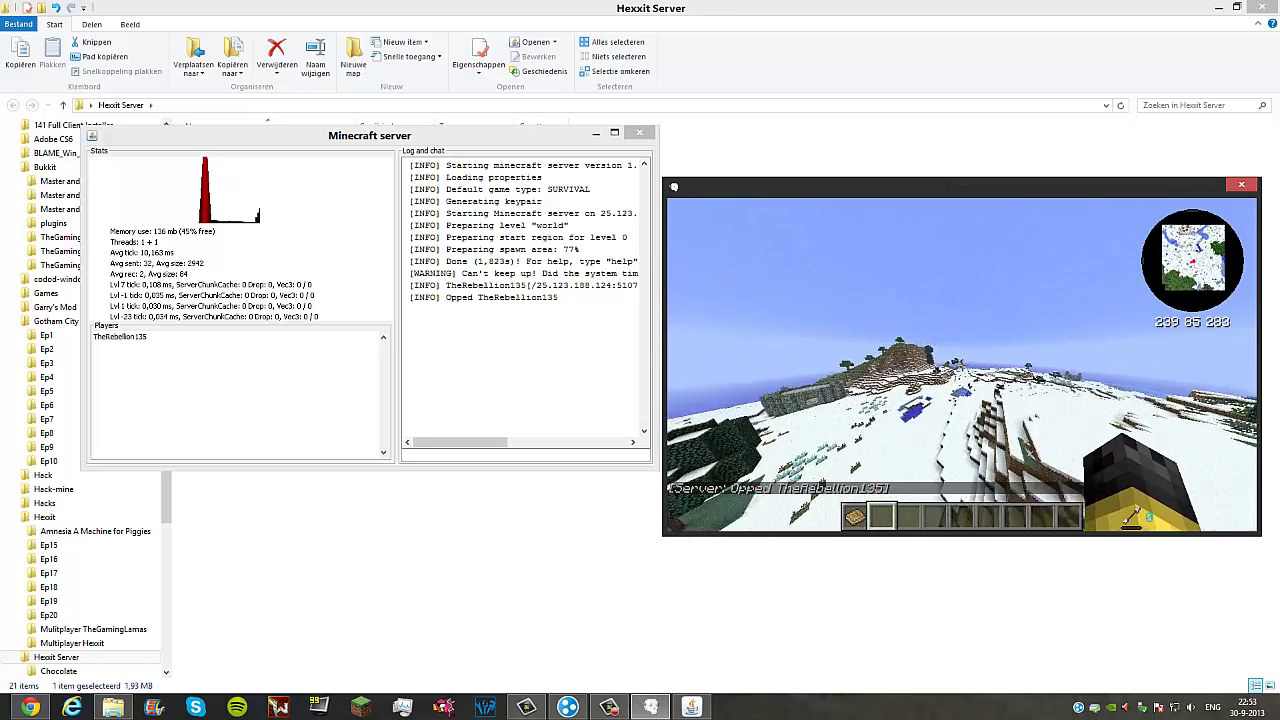
{"action": "key", "text": "w"}
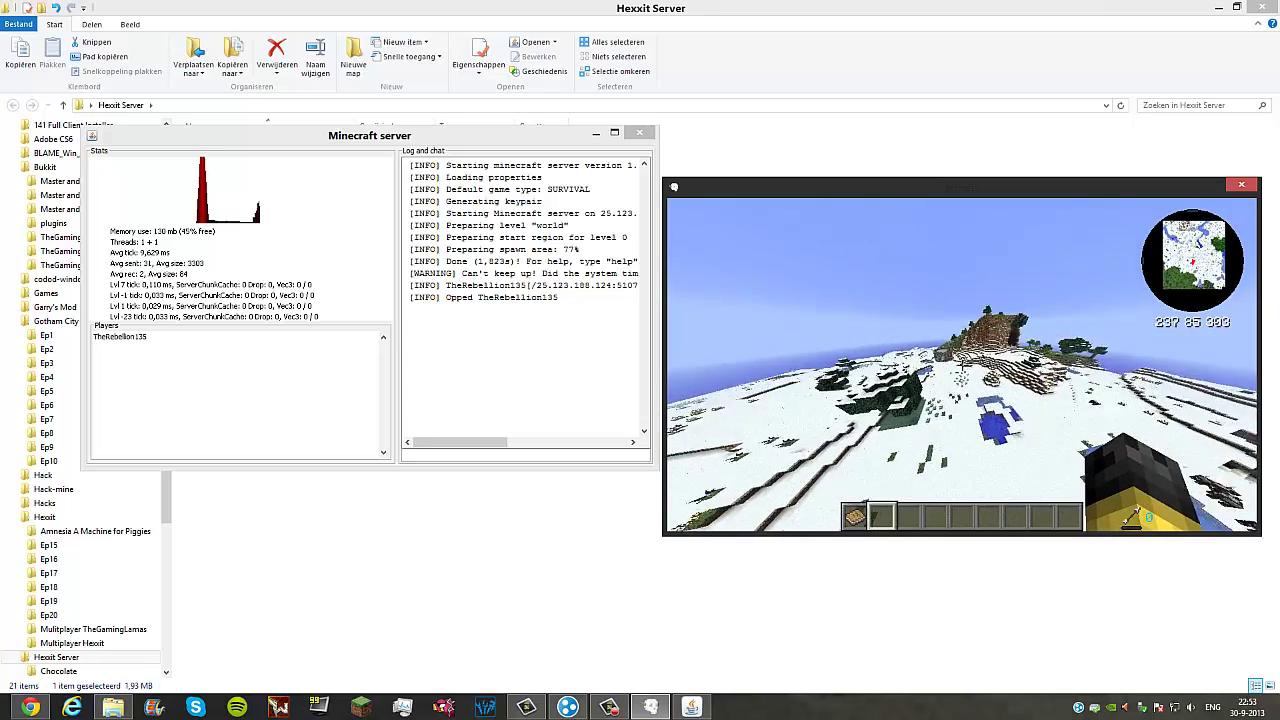
{"action": "key", "text": "w"}
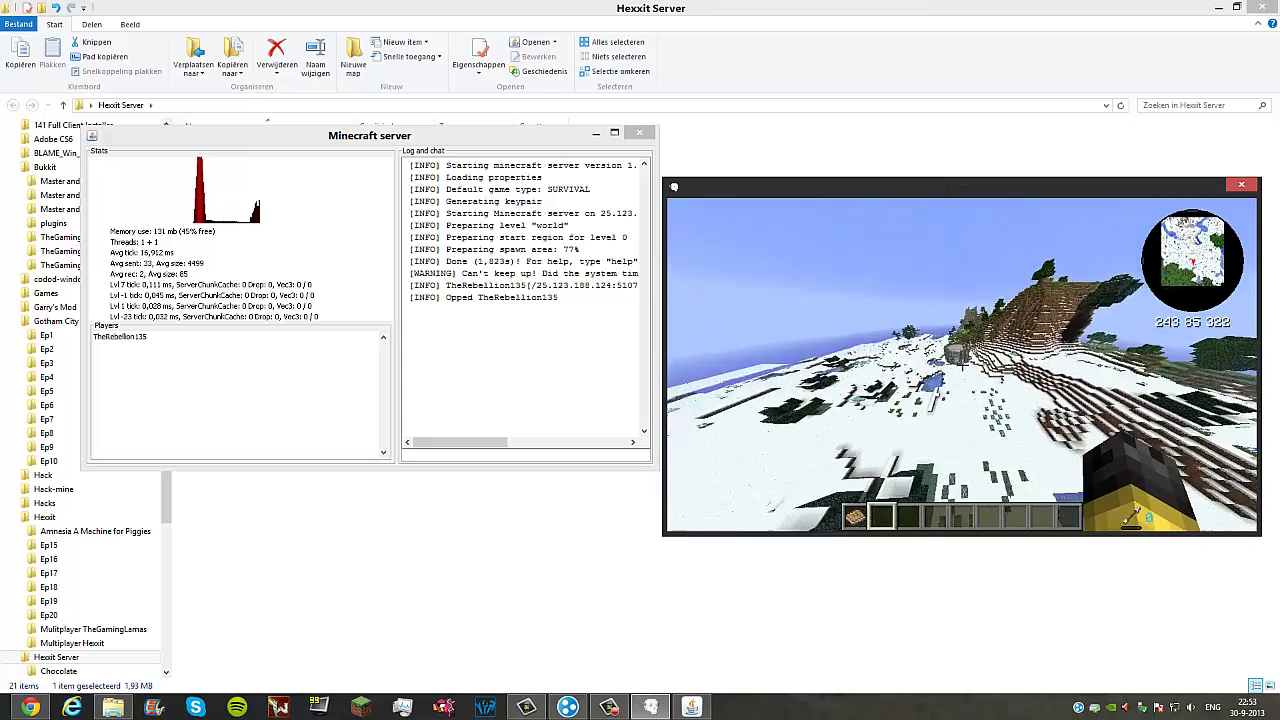
{"action": "key", "text": "w"}
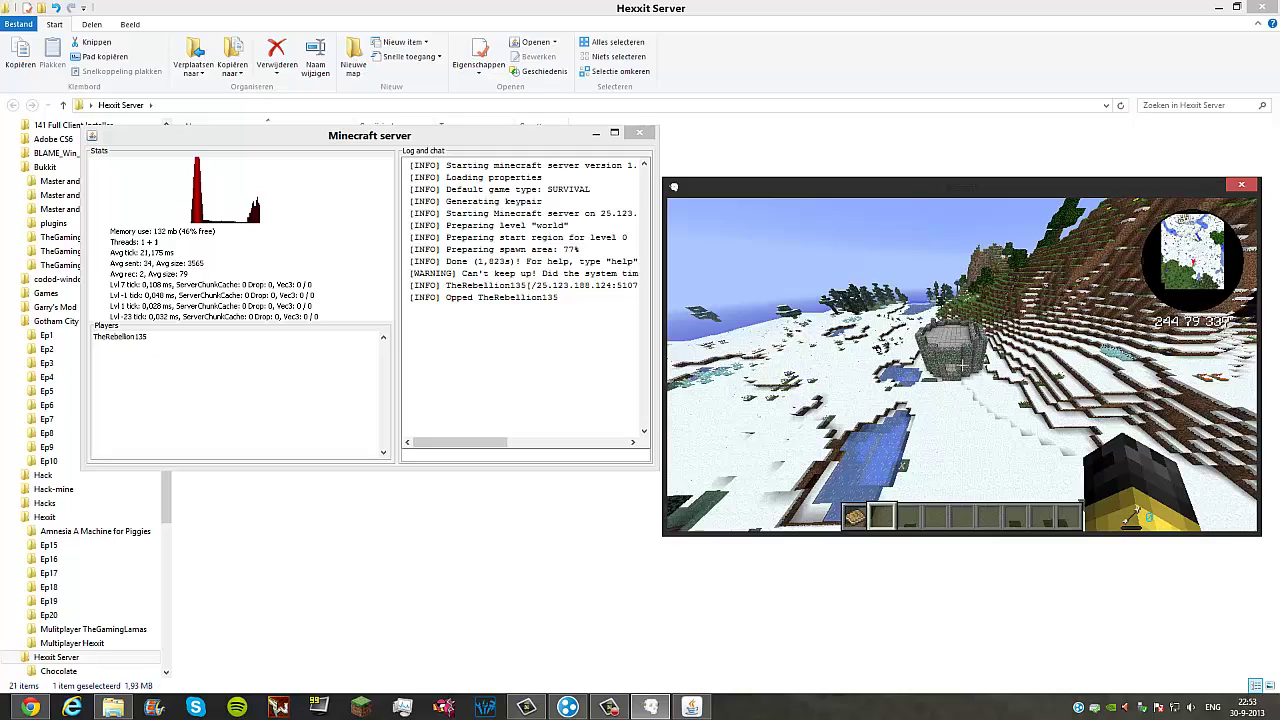
{"action": "key", "text": "w"}
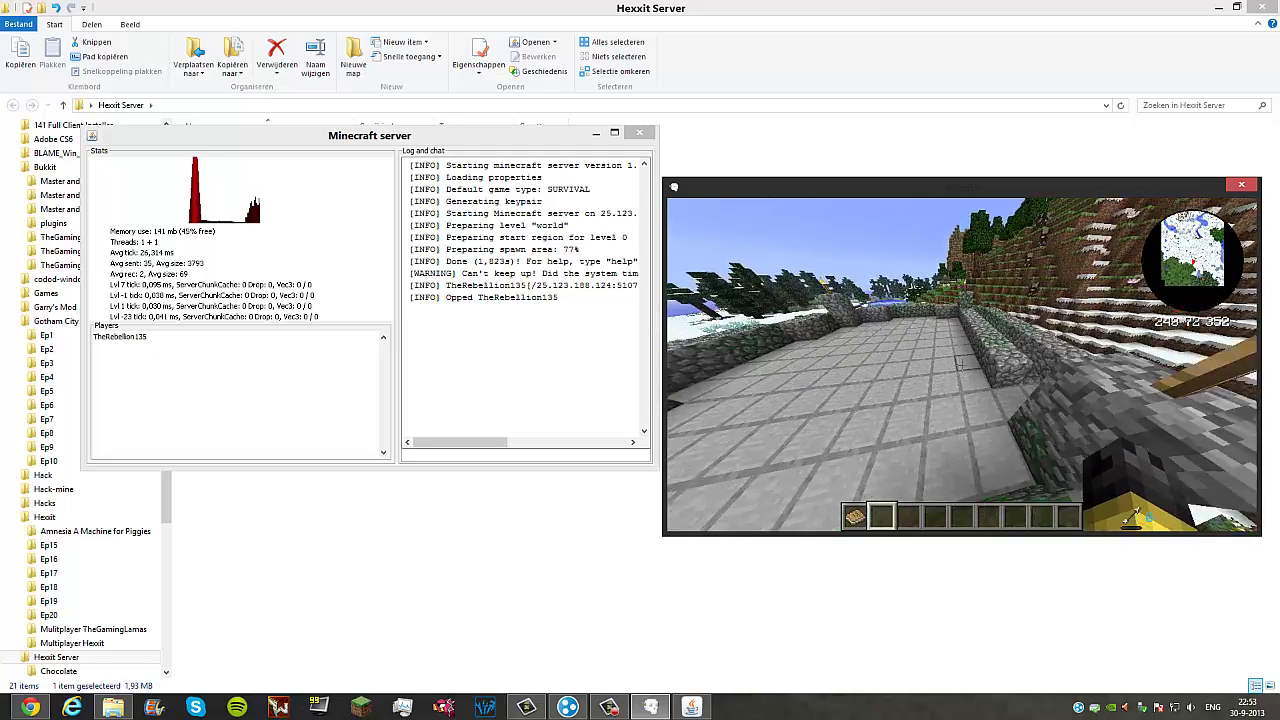
Step: Drop down the cobblestone shaft into the spawner room and hit the skeleton there
{"action": "key", "text": "w"}
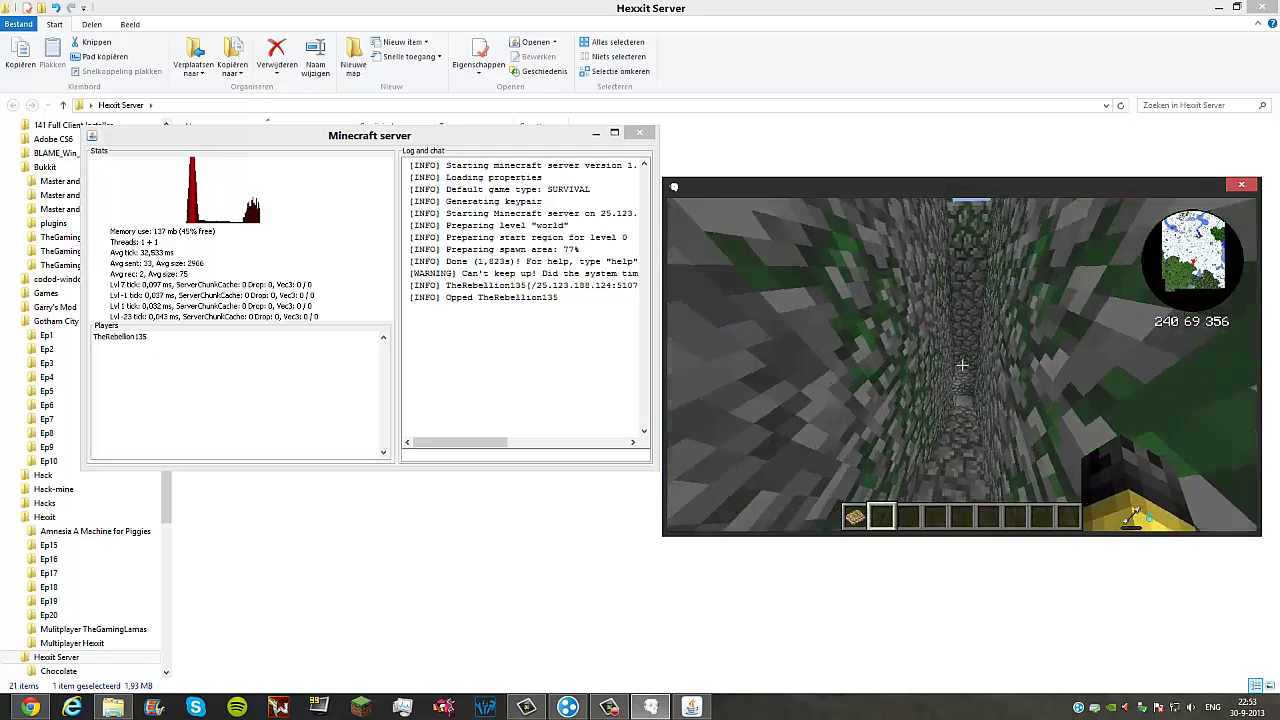
{"action": "key", "text": "w"}
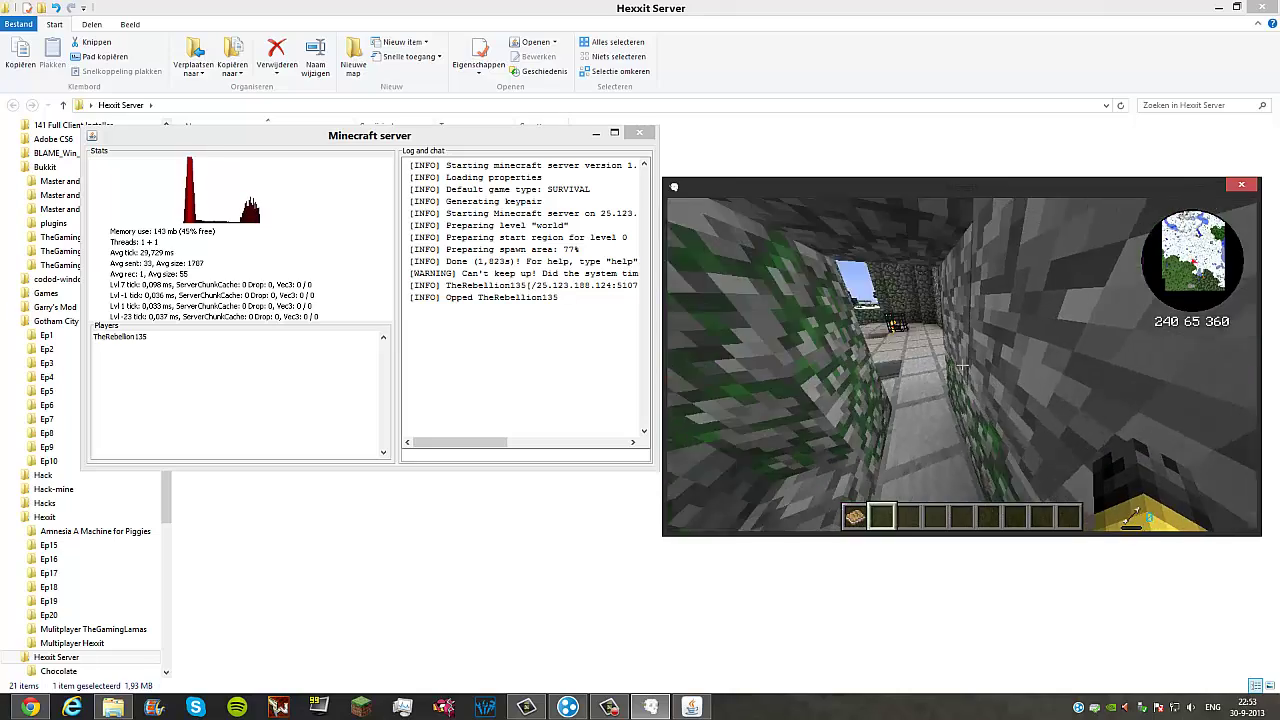
{"action": "key", "text": "w"}
{"action": "key", "text": "w"}
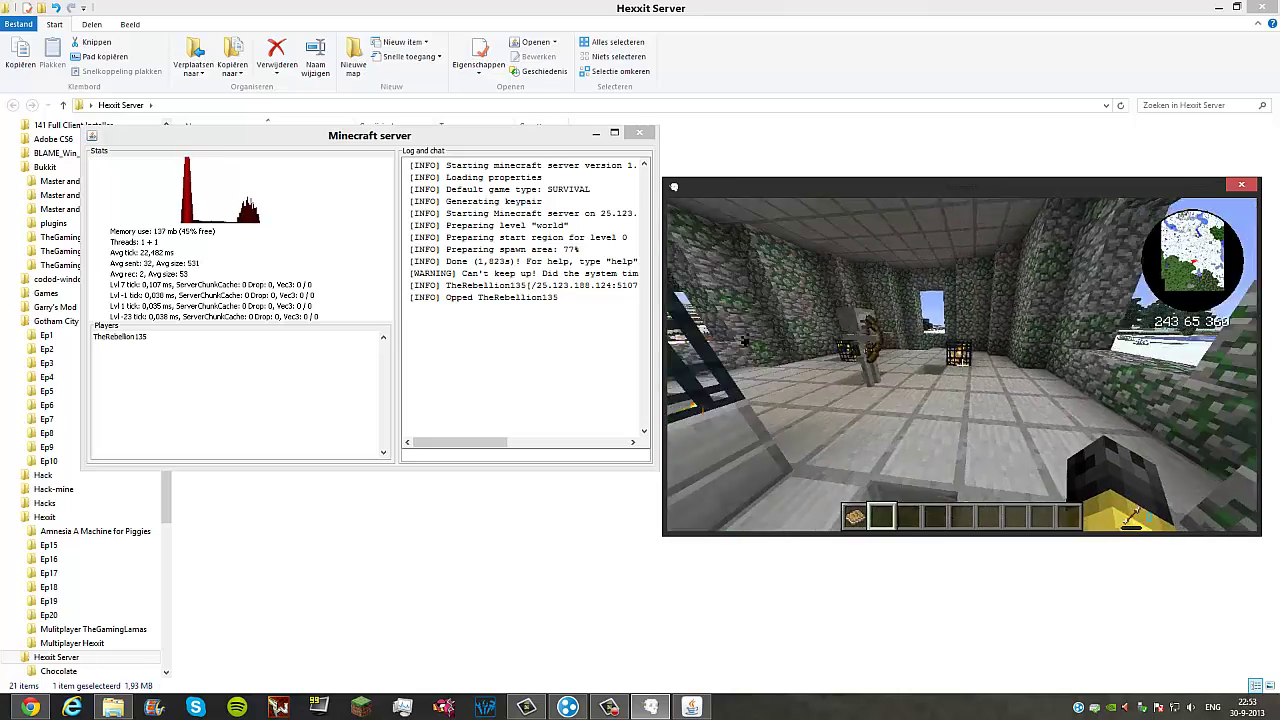
{"action": "left_click", "coordinate": [962, 357]}
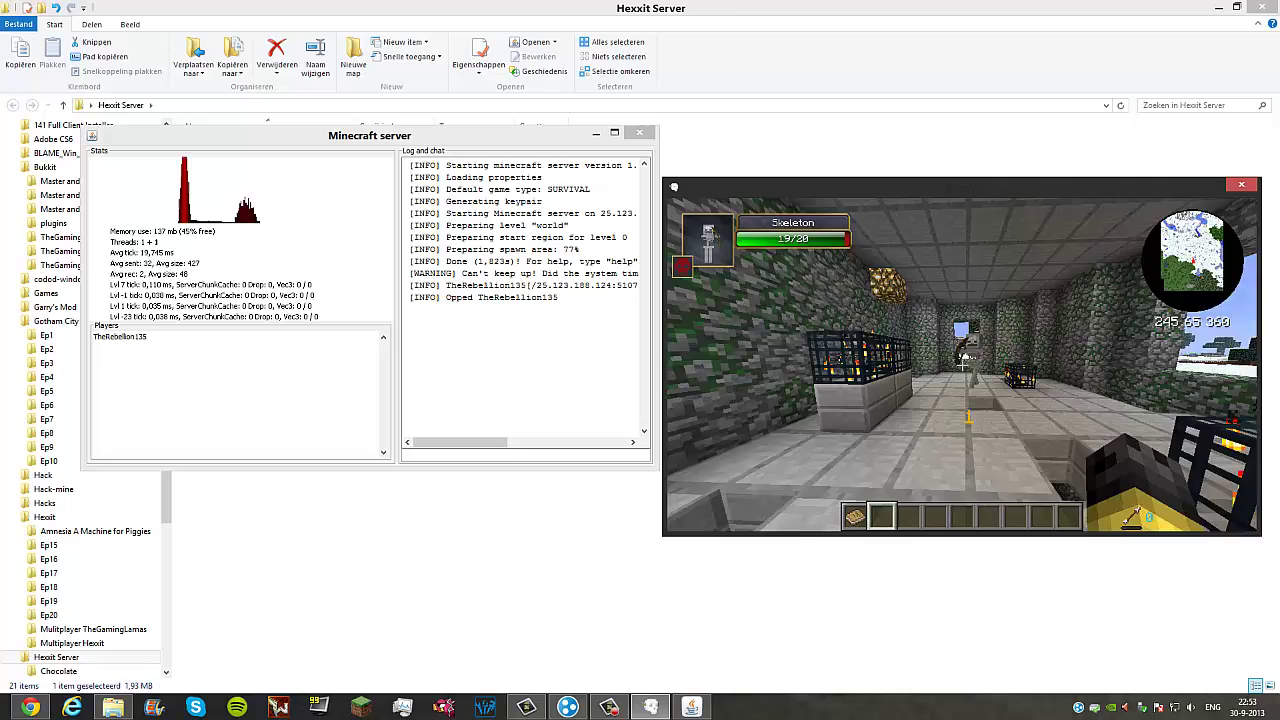
{"action": "key", "text": "w"}
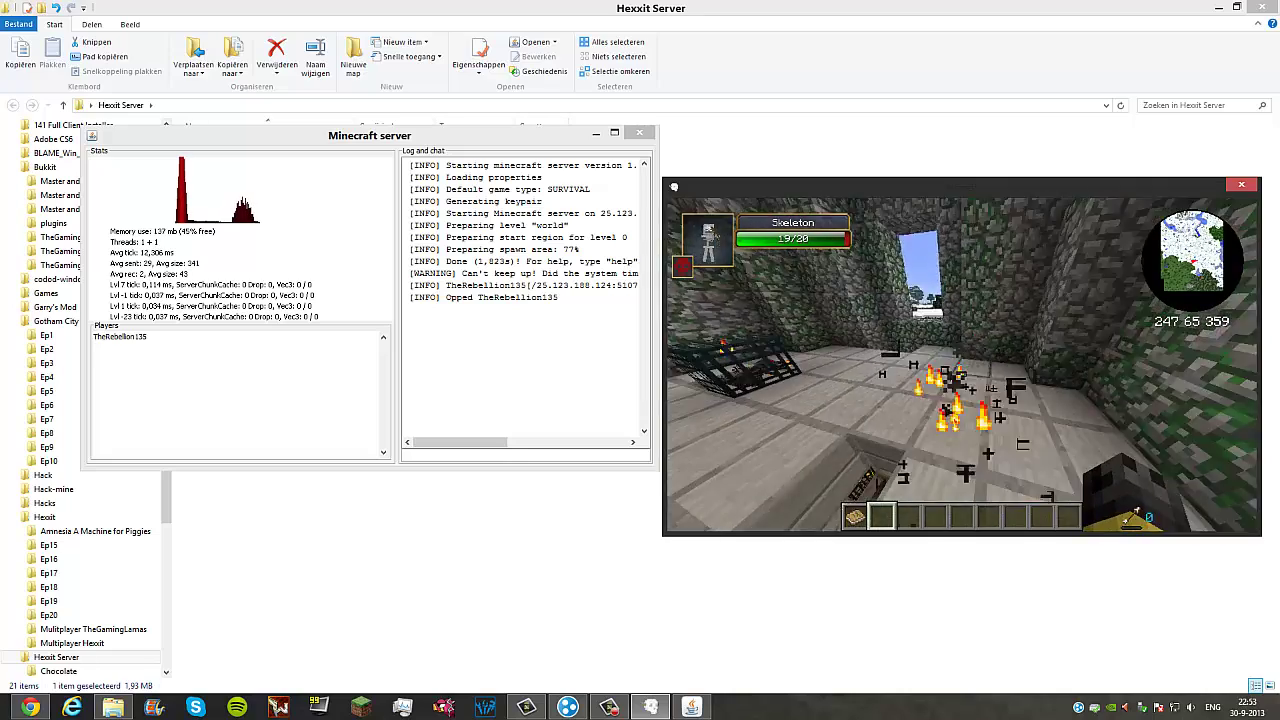
{"action": "key", "text": "w"}
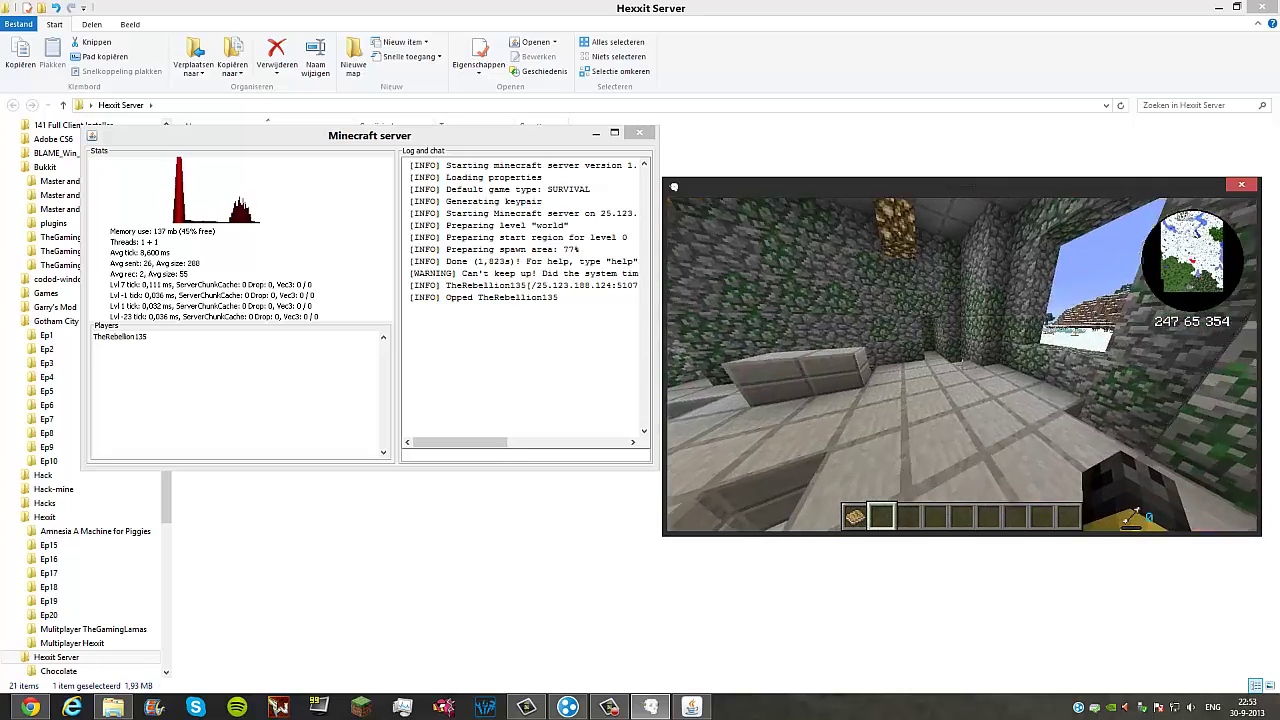